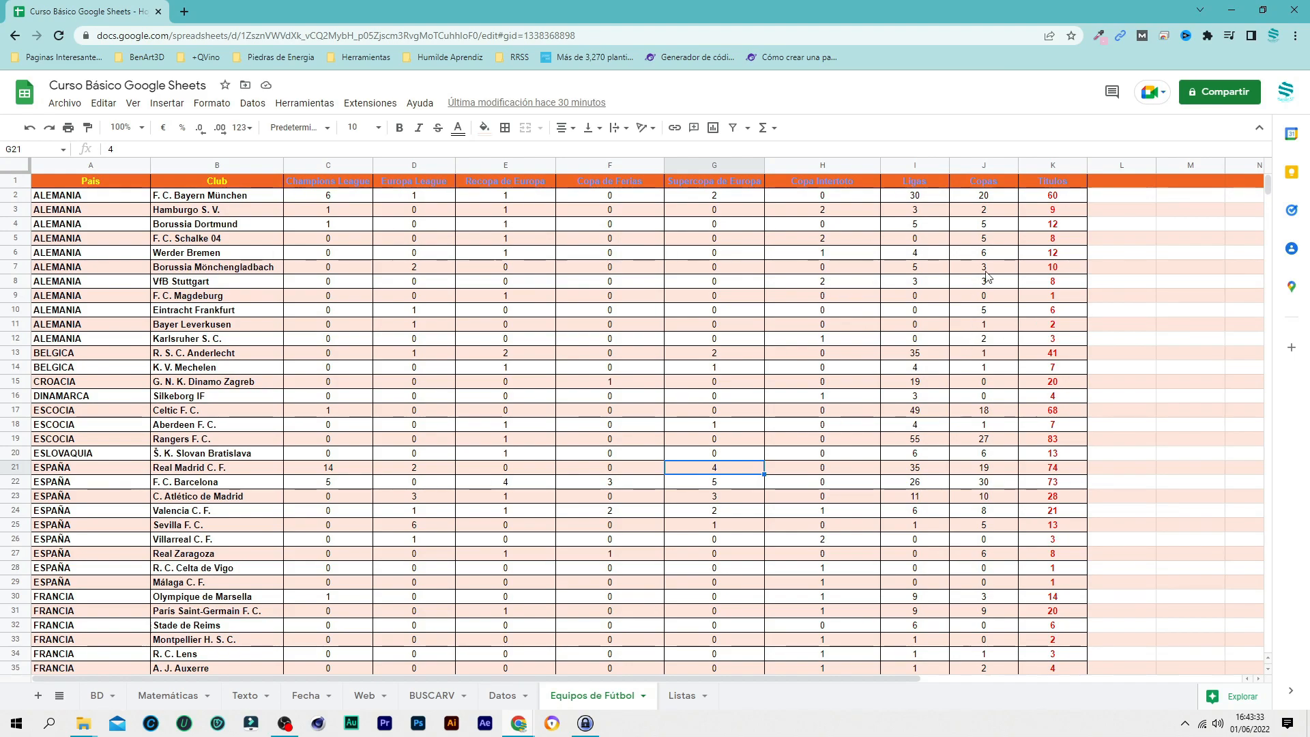
# Step: Sort only the country cells A2:A85 by Column A in Z → A order
pyautogui.scroll(-1, 218, 287)
pyautogui.scroll(1, 247, 429)
pyautogui.moveTo(93, 200); pyautogui.dragTo(106, 482)
pyautogui.scroll(10, 108, 473)
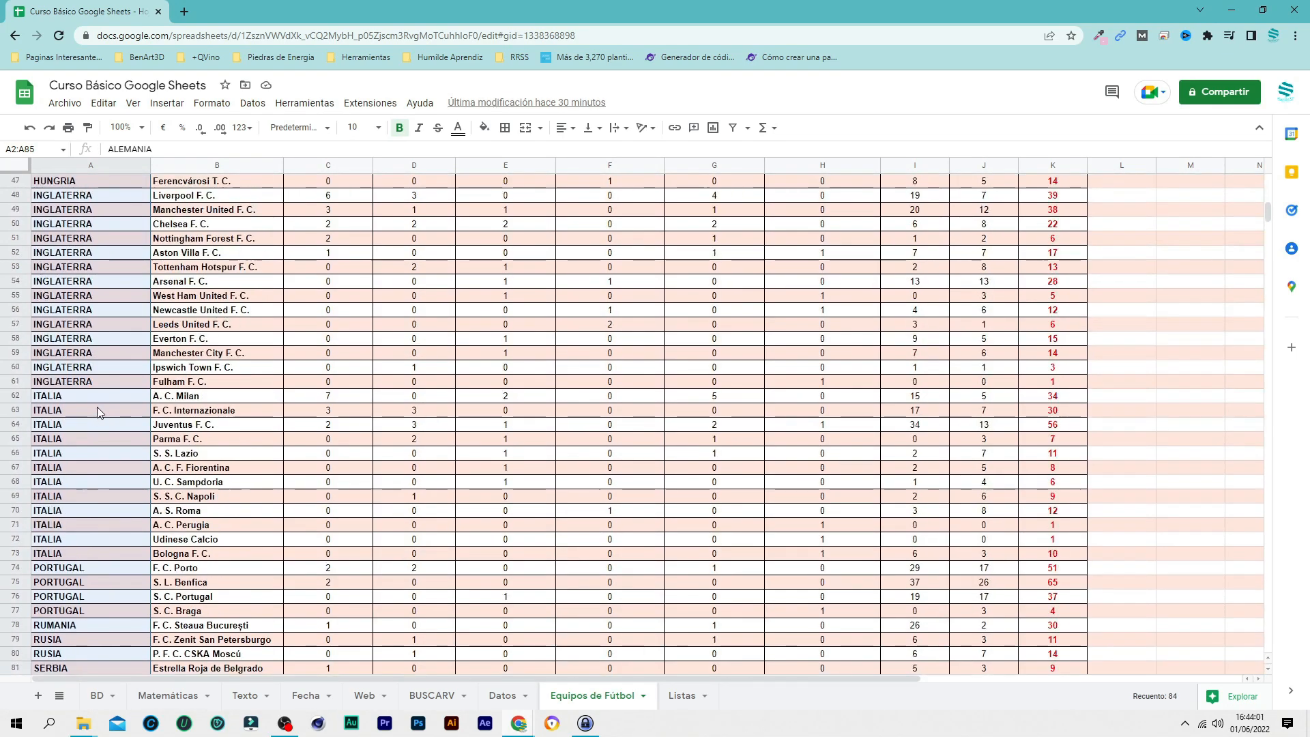
pyautogui.scroll(2, 89, 308)
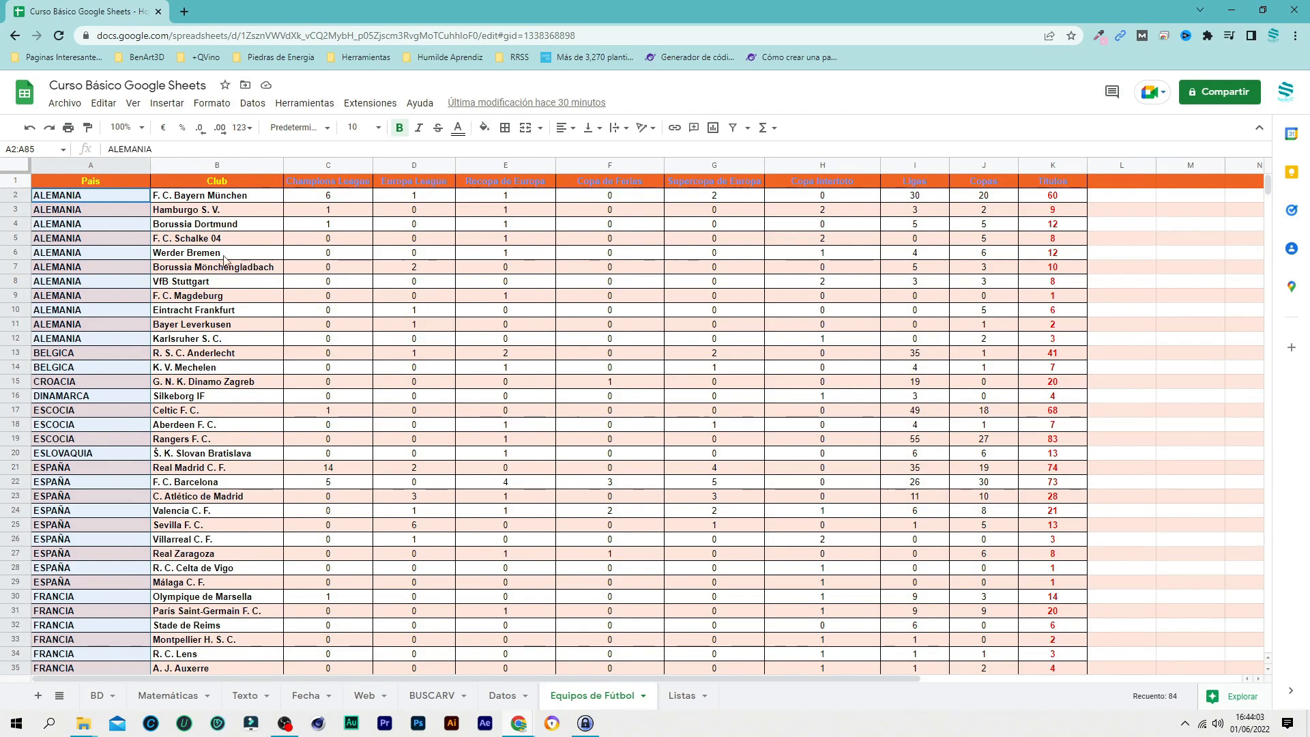
pyautogui.scroll(-8, 42, 207)
pyautogui.scroll(7, 85, 334)
pyautogui.scroll(1, 84, 334)
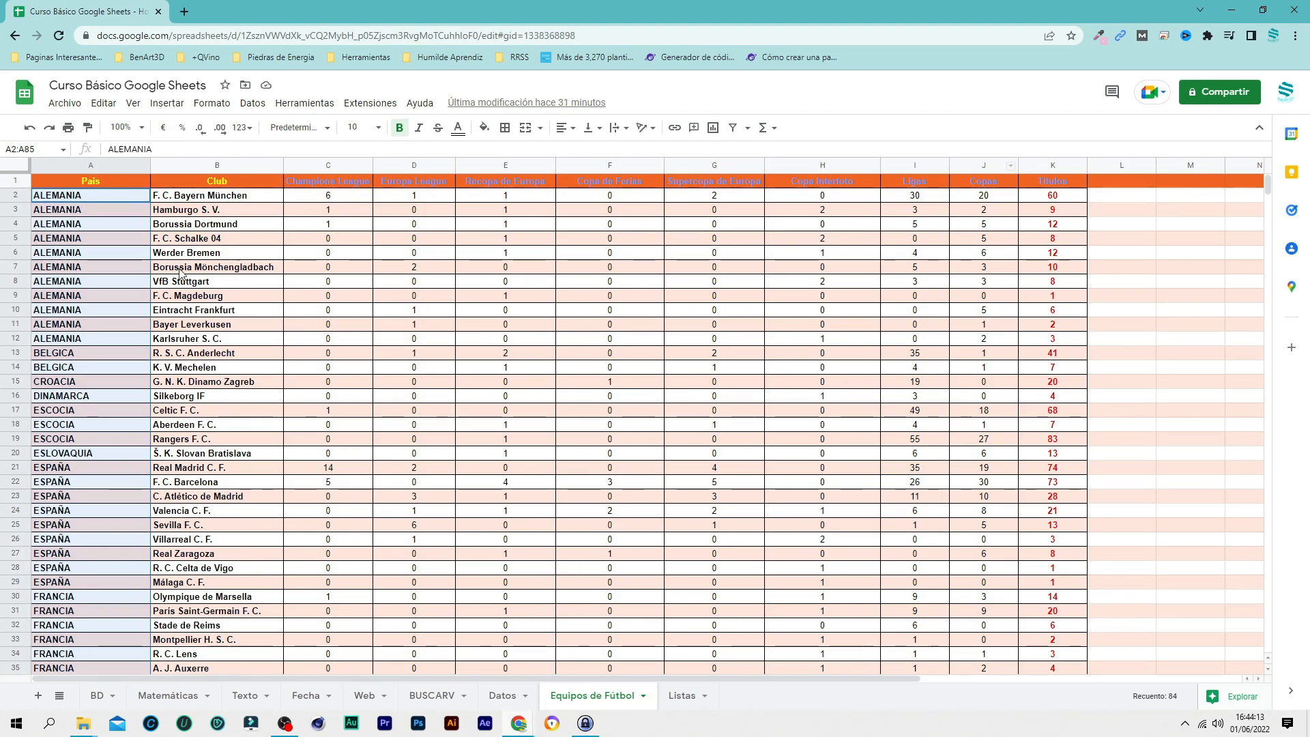
pyautogui.rightClick(92, 214)
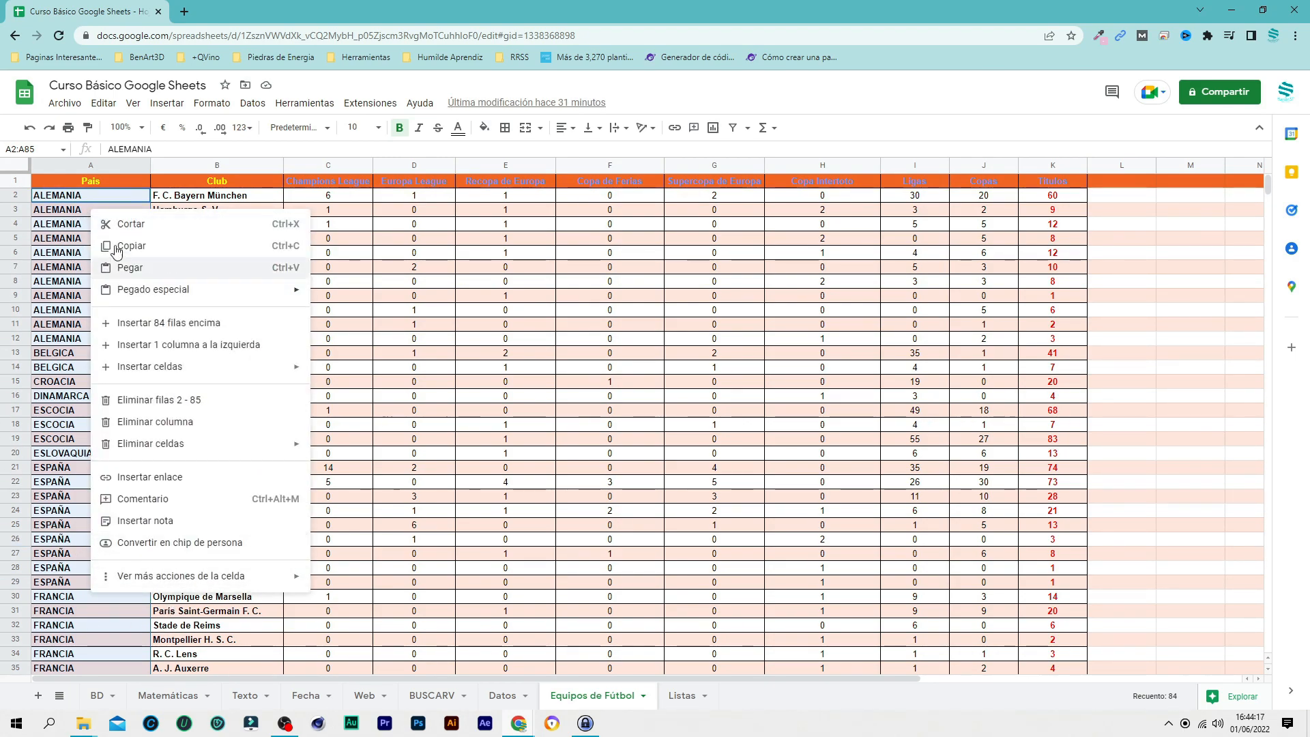
pyautogui.moveTo(198, 576)
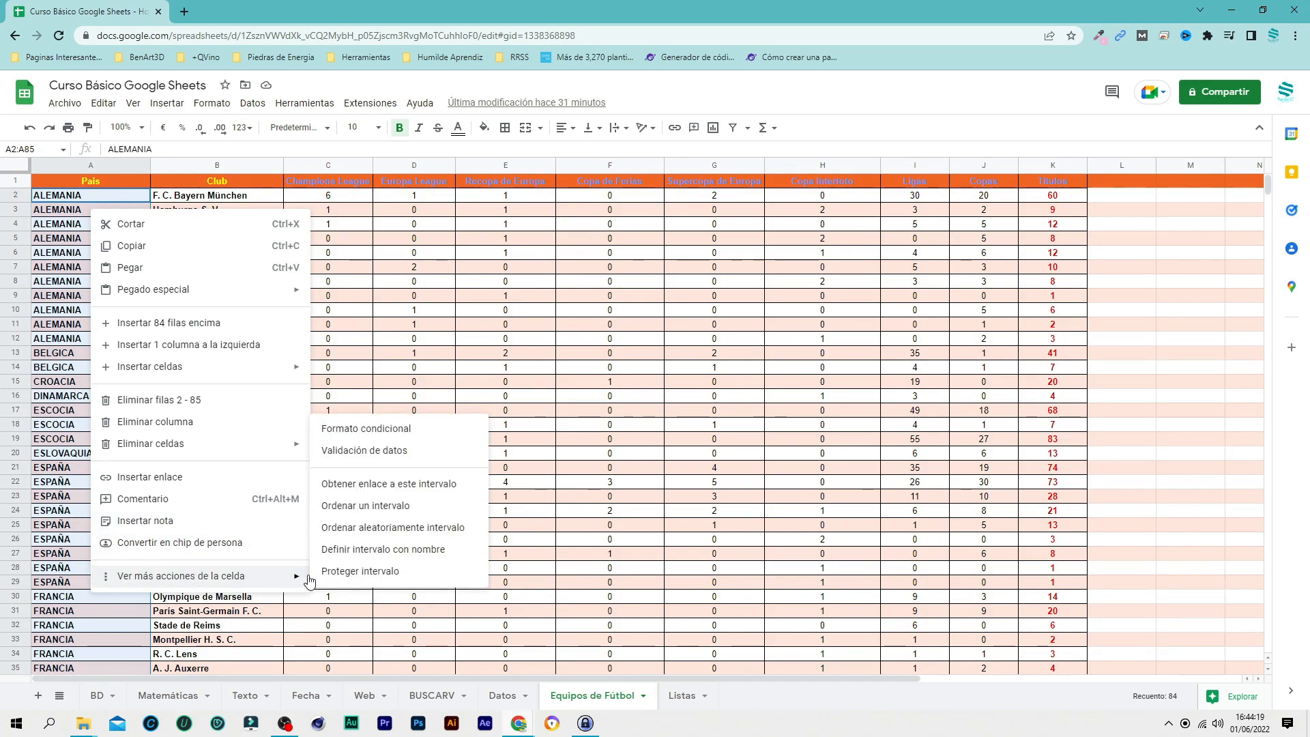
pyautogui.click(434, 508)
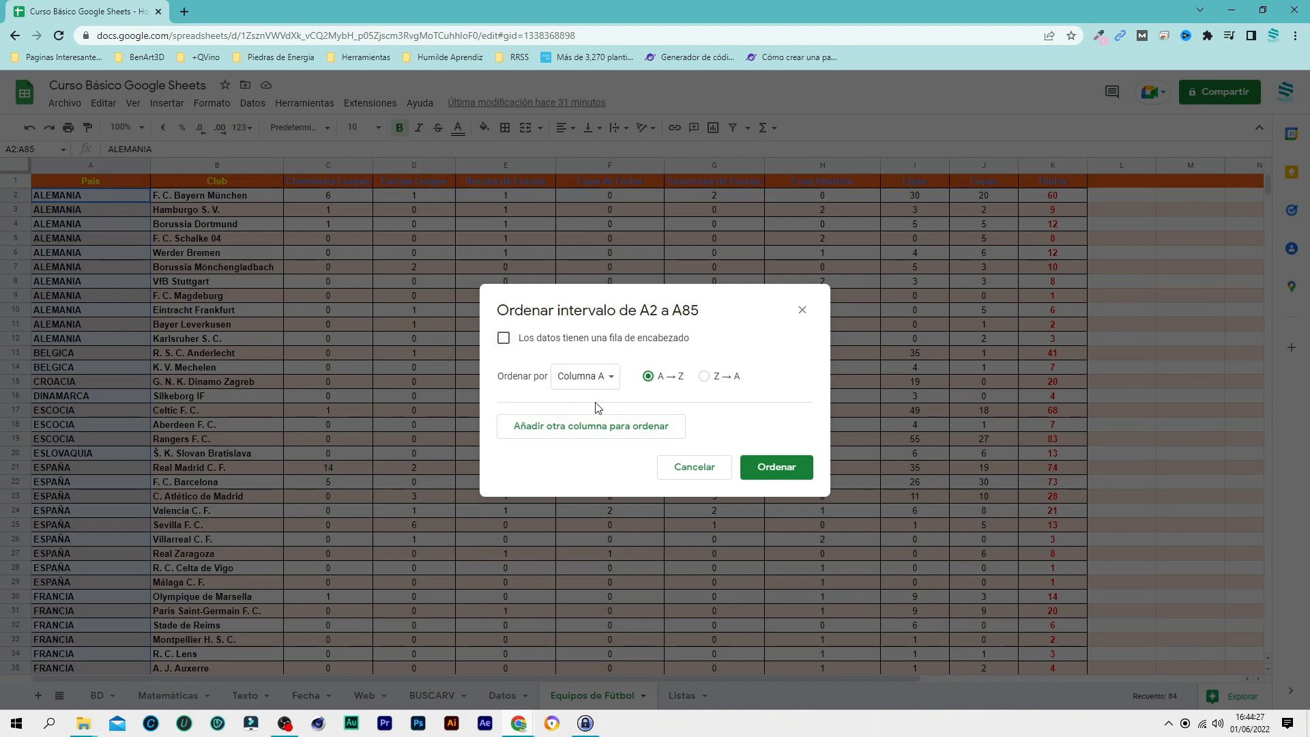
pyautogui.click(705, 378)
pyautogui.click(792, 472)
# Step: Compare the sorted countries with the club and total in row 2, then undo the country column sort
pyautogui.click(128, 311)
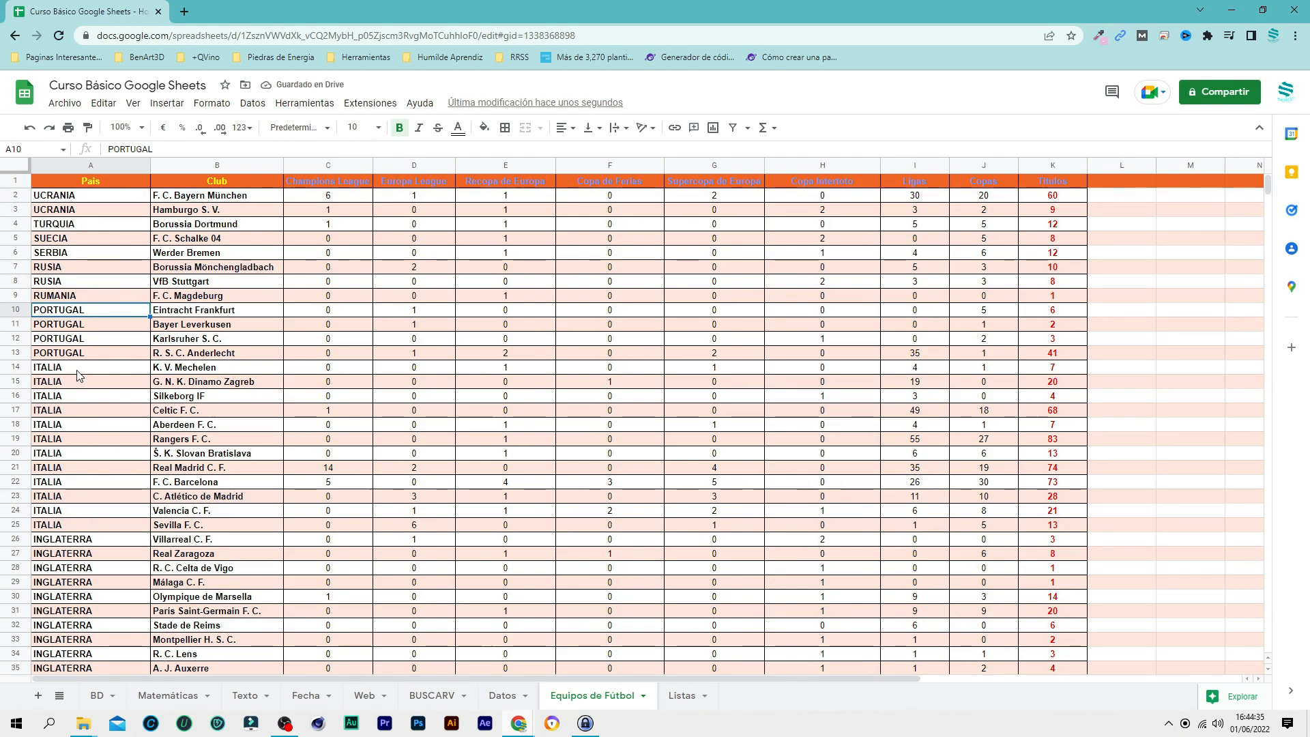
pyautogui.click(56, 200)
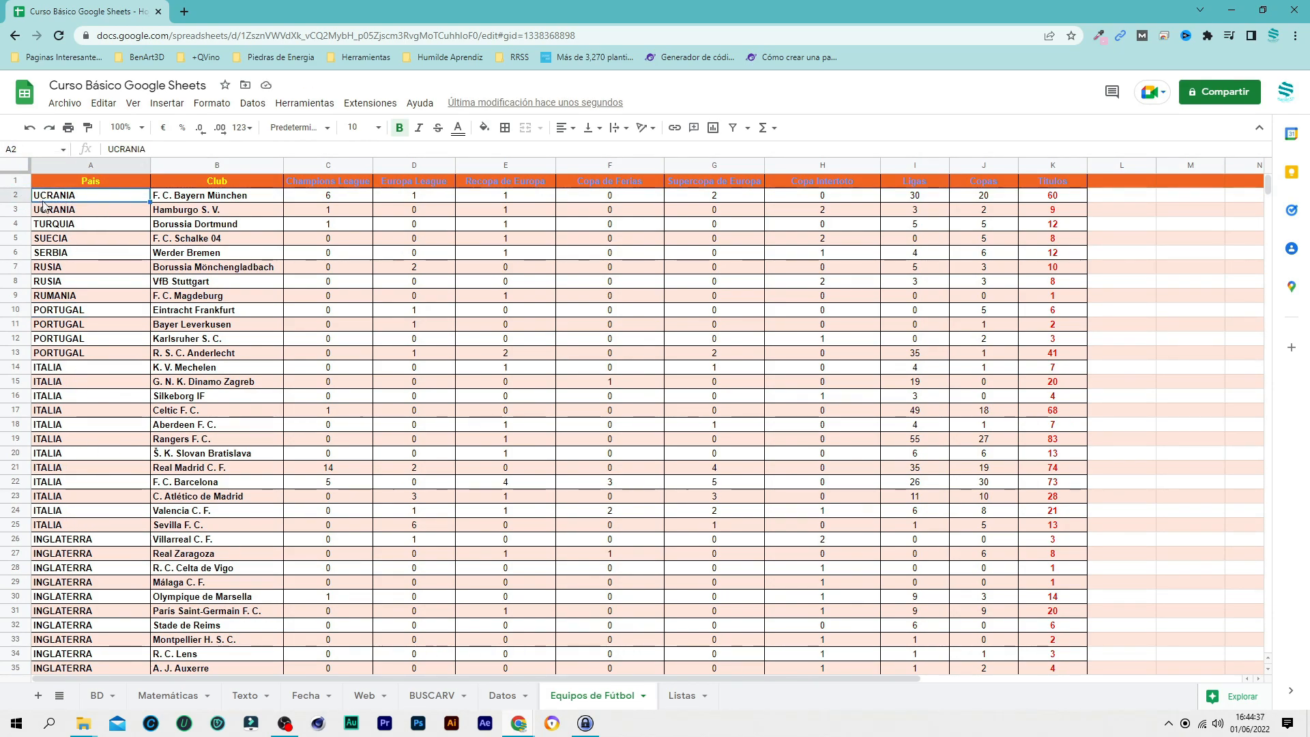
pyautogui.click(206, 198)
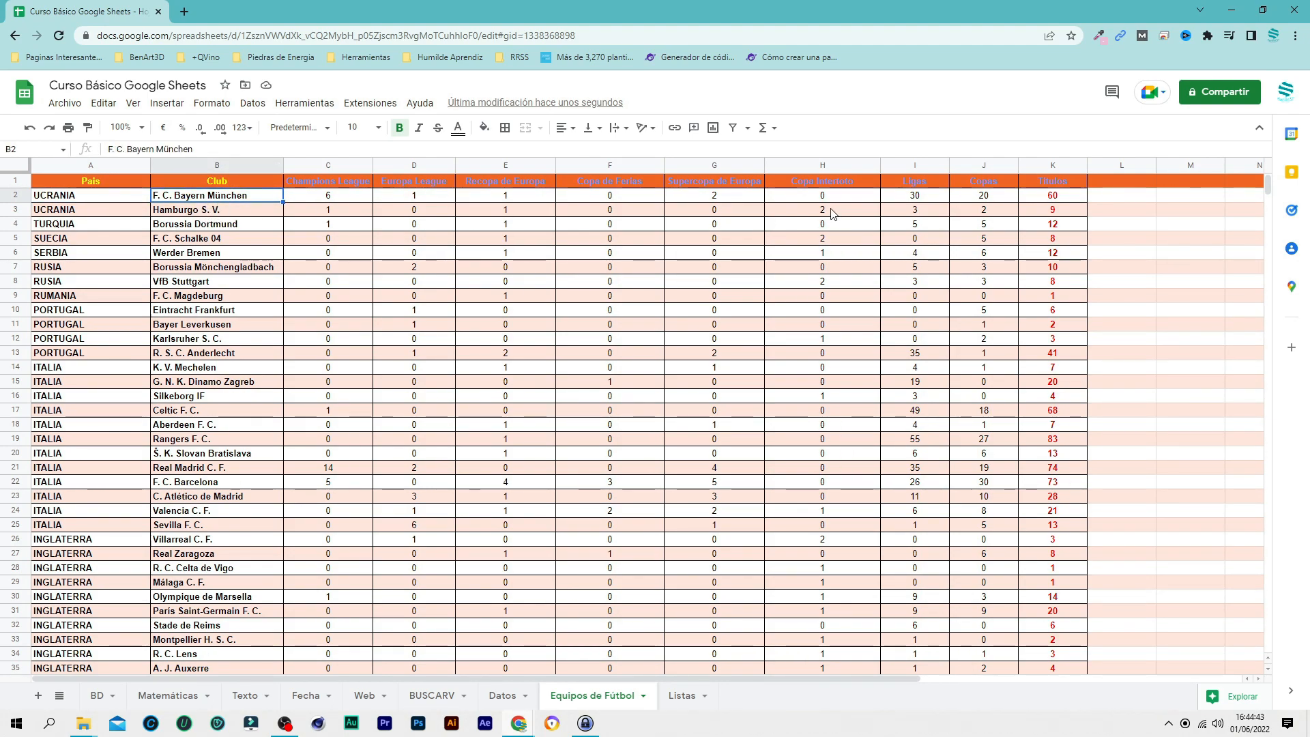
pyautogui.click(1056, 196)
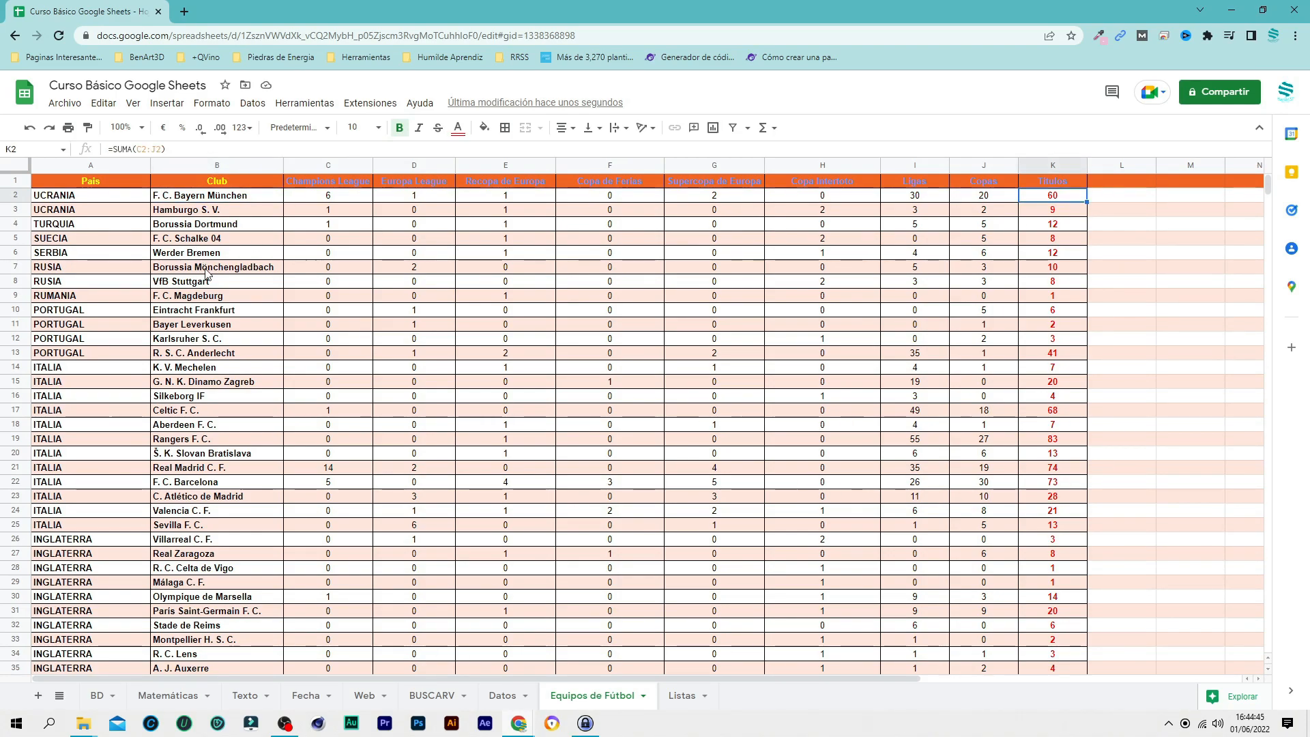
pyautogui.hotkey('ctrl', 'z')
pyautogui.click(273, 337)
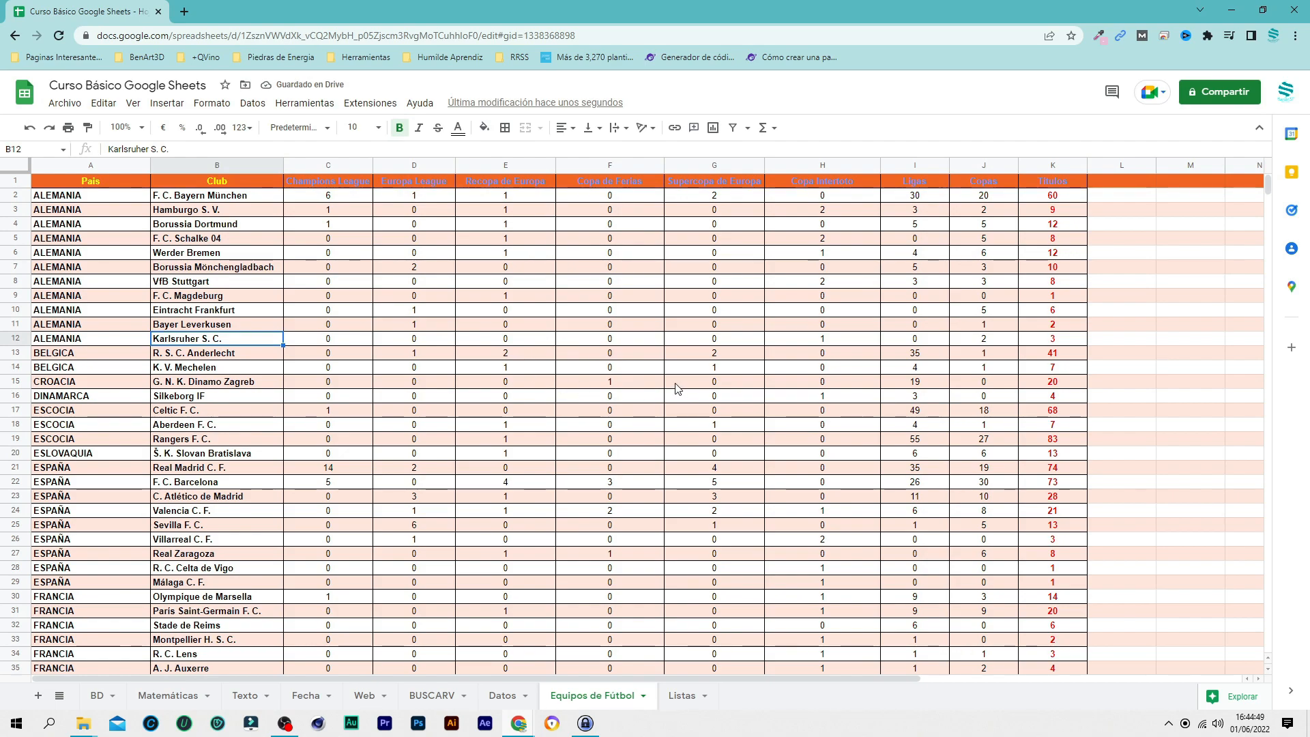
# Step: Sort the full table range A1:K85 by Column K in Z → A order
pyautogui.moveTo(50, 188); pyautogui.dragTo(1047, 423)
pyautogui.scroll(-12, 1050, 439)
pyautogui.scroll(-1, 1046, 445)
pyautogui.scroll(5, 532, 296)
pyautogui.scroll(9, 431, 279)
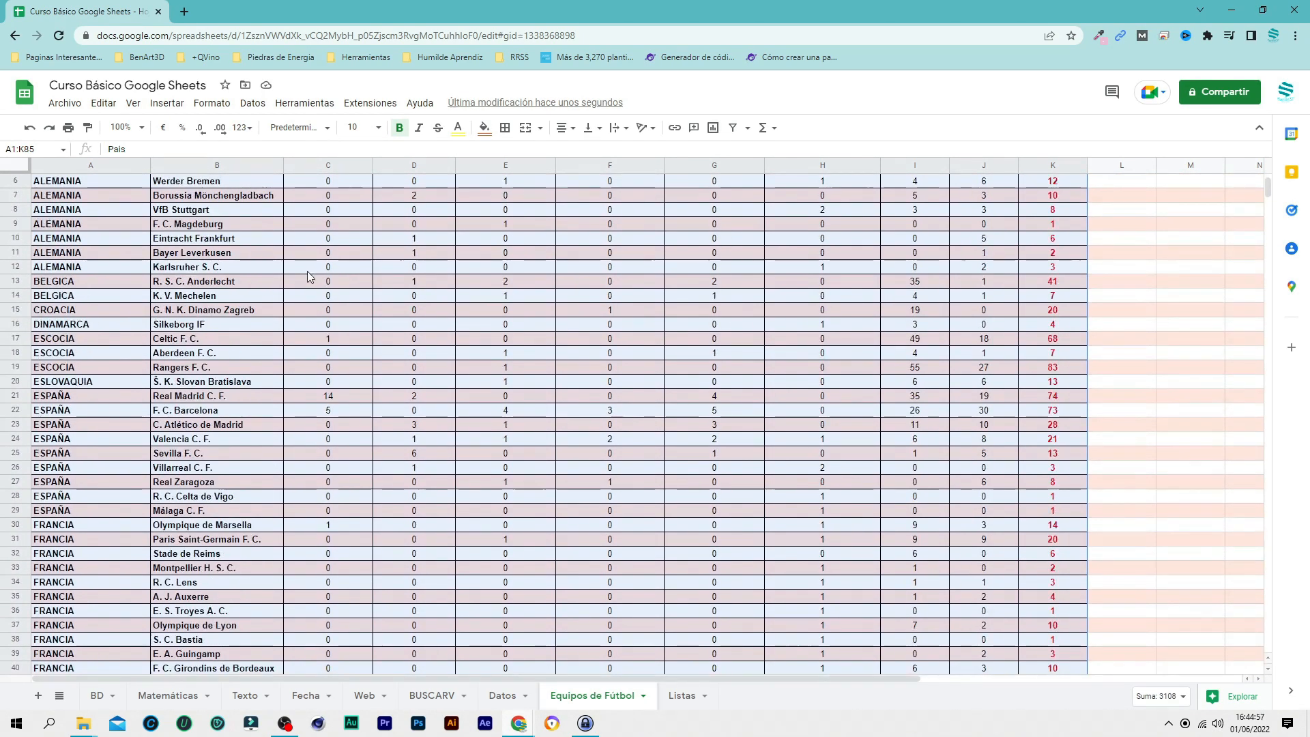
pyautogui.rightClick(249, 268)
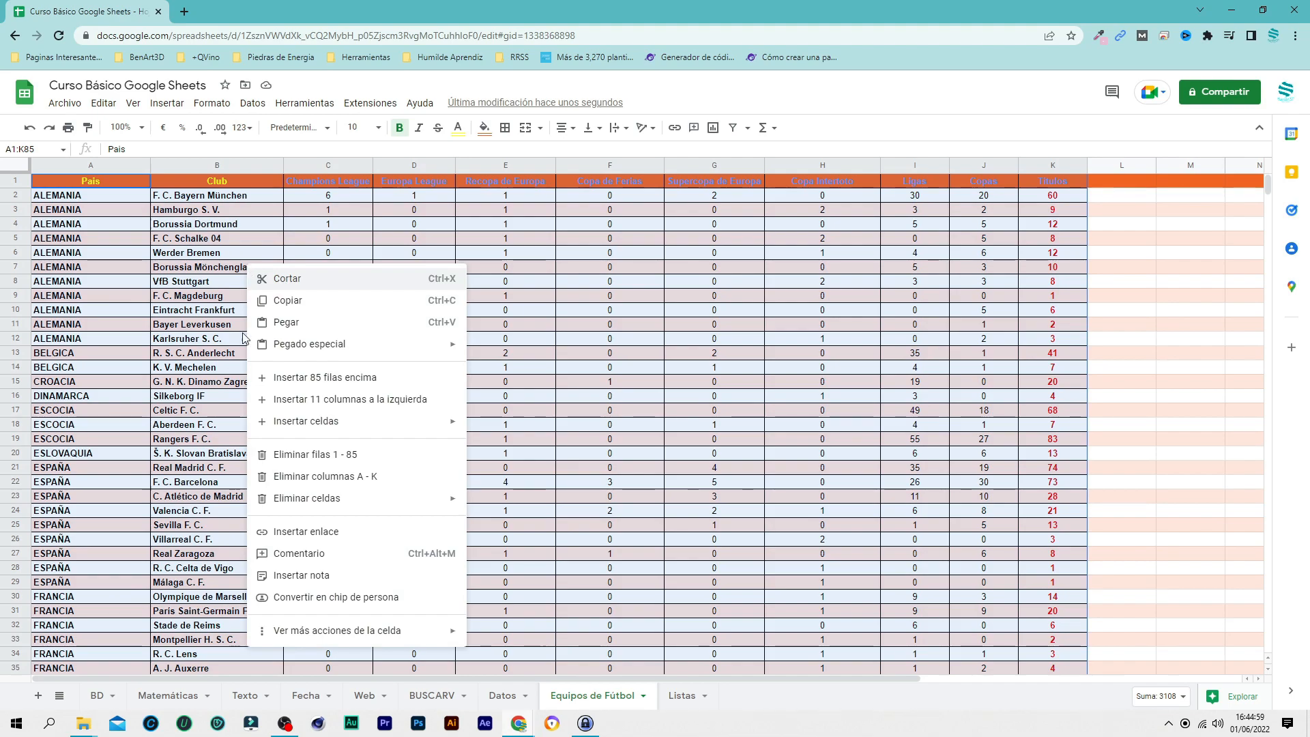
pyautogui.moveTo(409, 631)
pyautogui.click(546, 561)
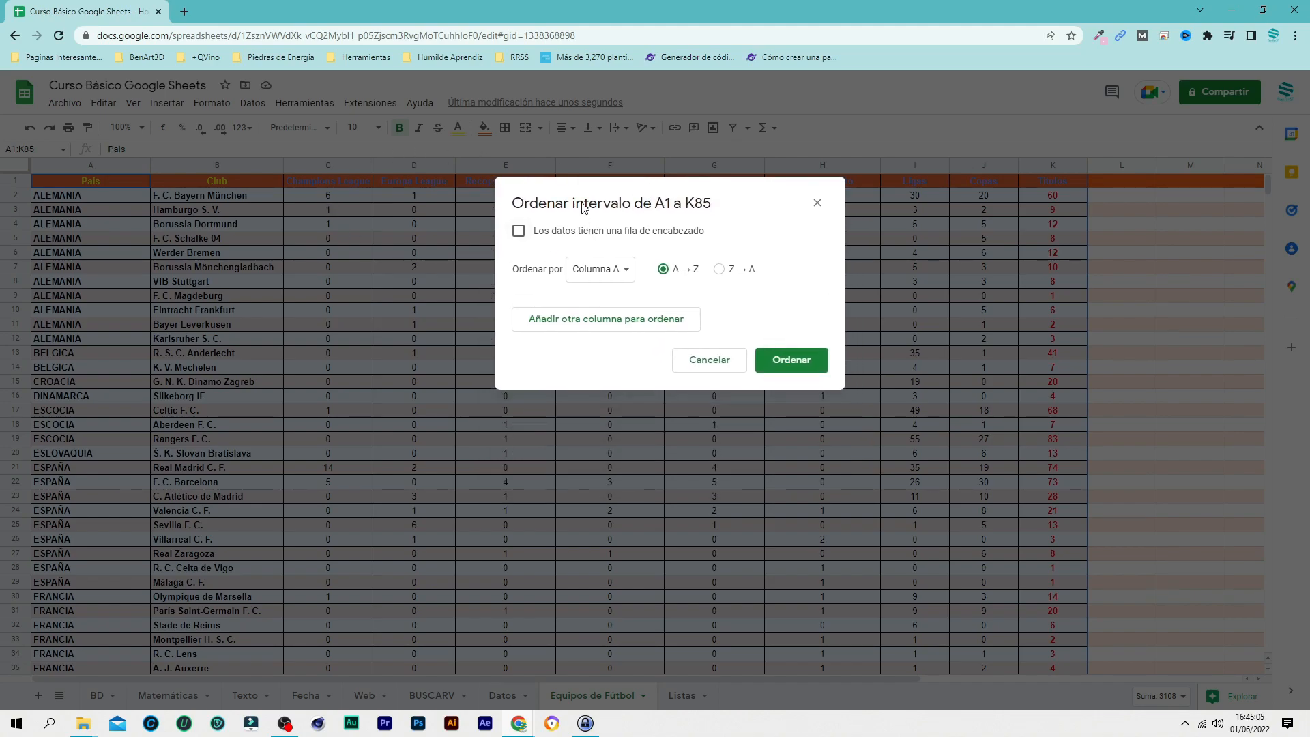
pyautogui.moveTo(600, 203); pyautogui.dragTo(515, 231)
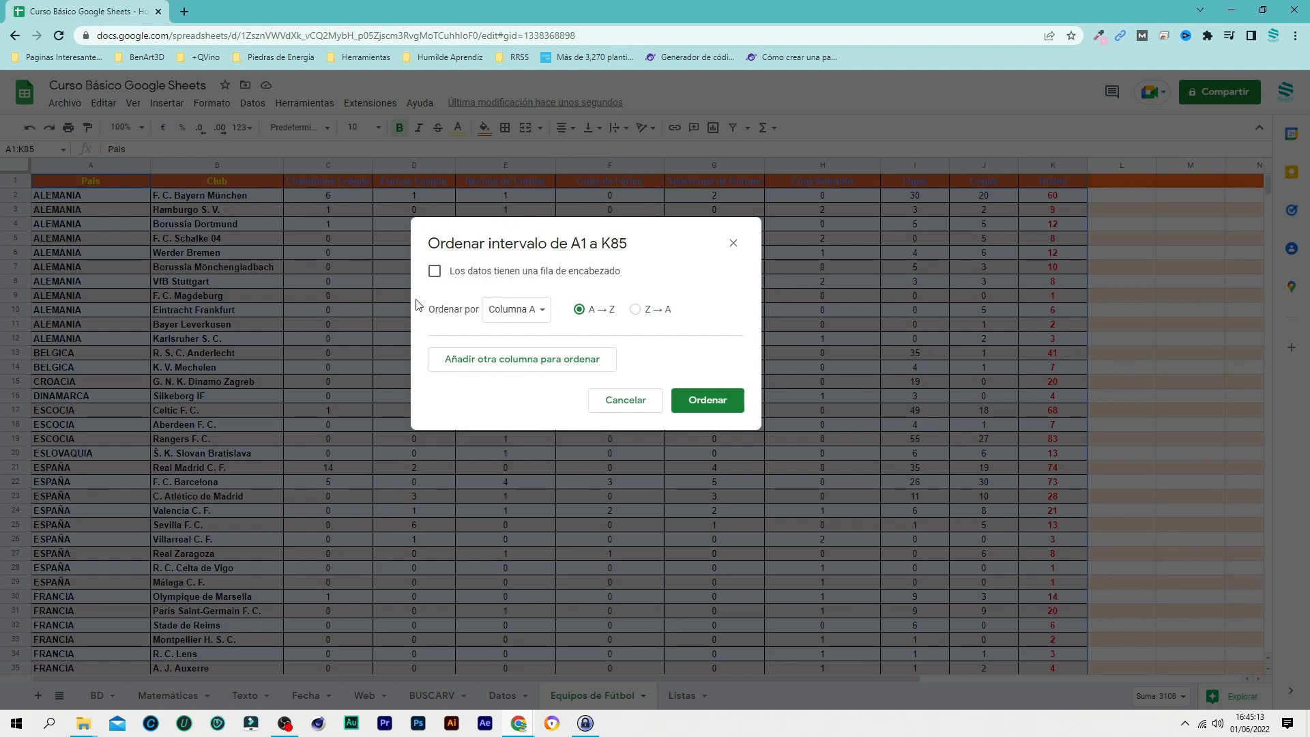
pyautogui.click(535, 311)
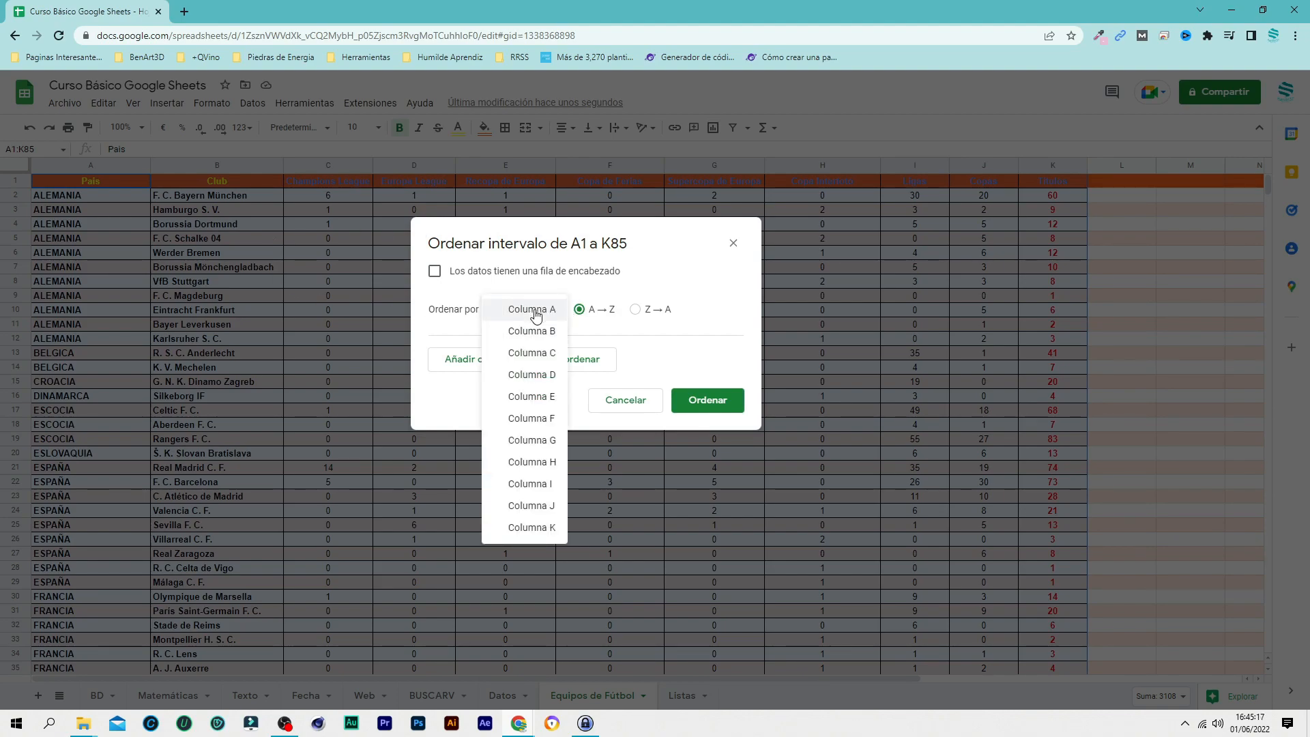
pyautogui.click(533, 525)
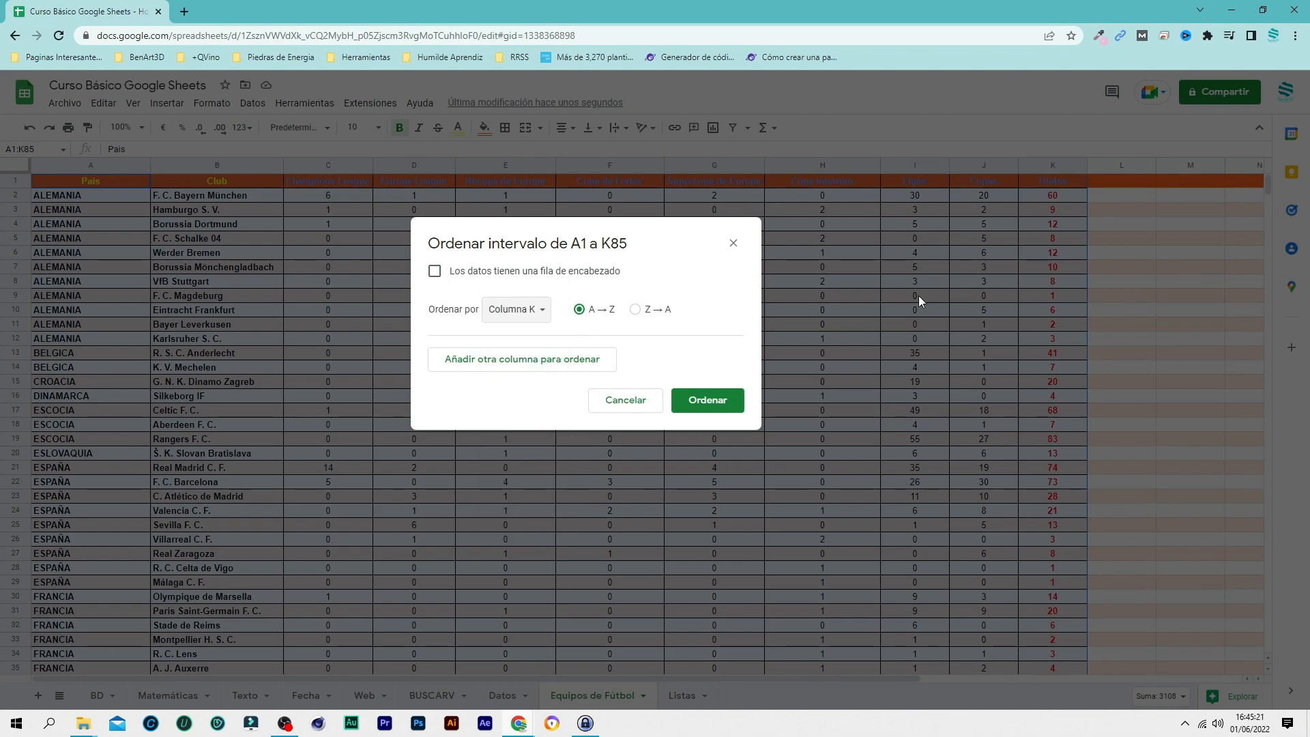
pyautogui.click(636, 310)
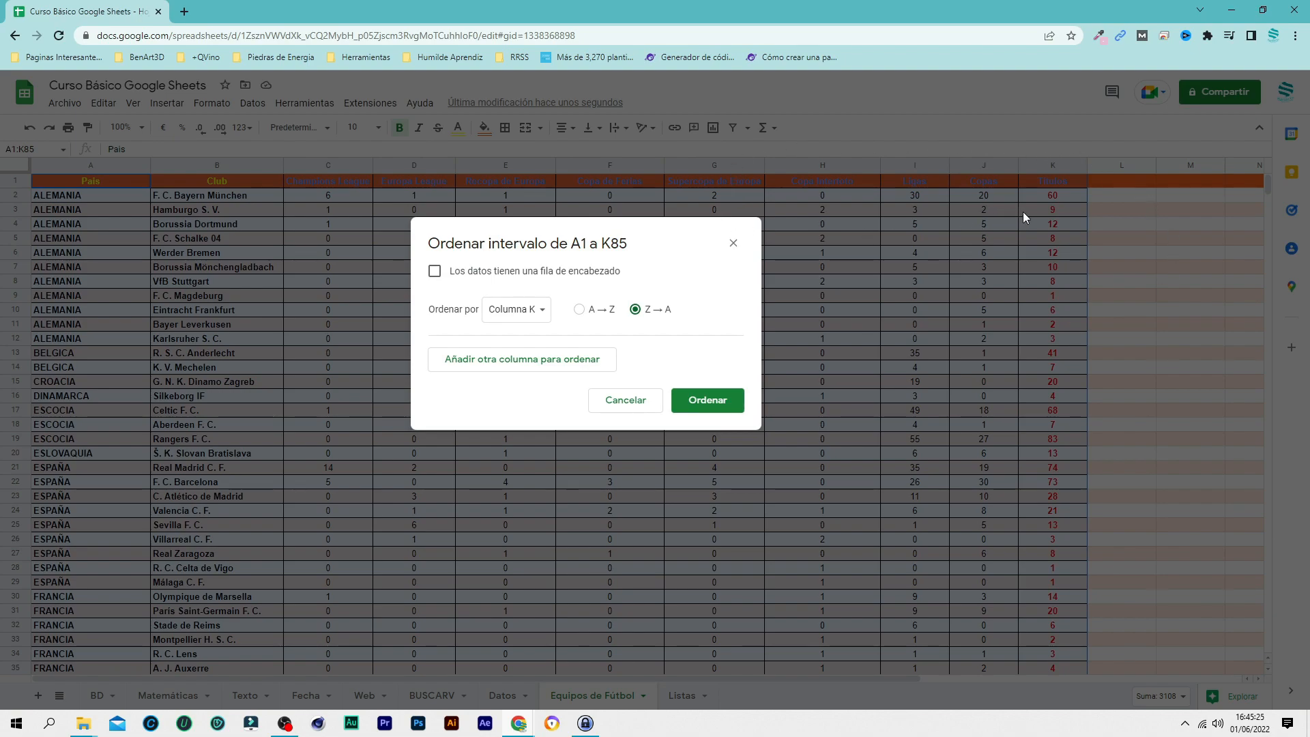
pyautogui.click(708, 403)
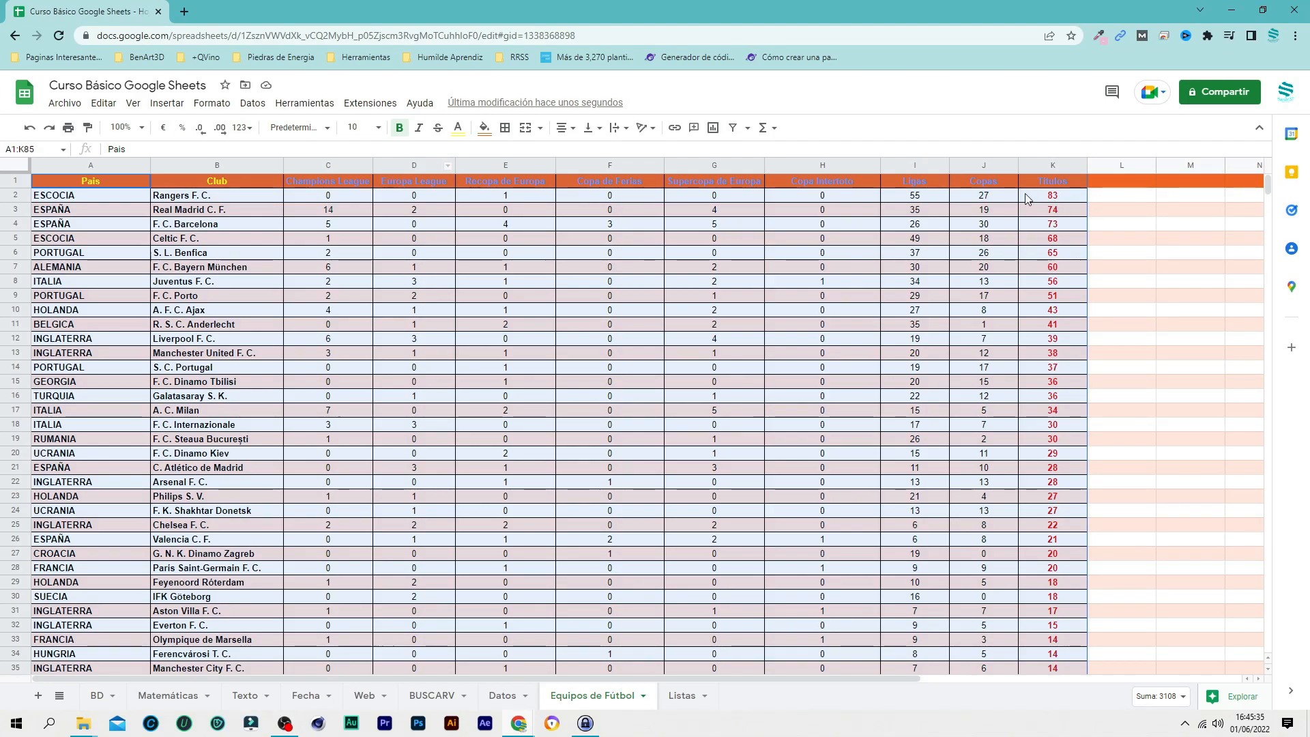
# Step: Examine the first and last rows of the sorted table, comparing the clubs and their total titles
pyautogui.click(638, 196)
pyautogui.click(206, 227)
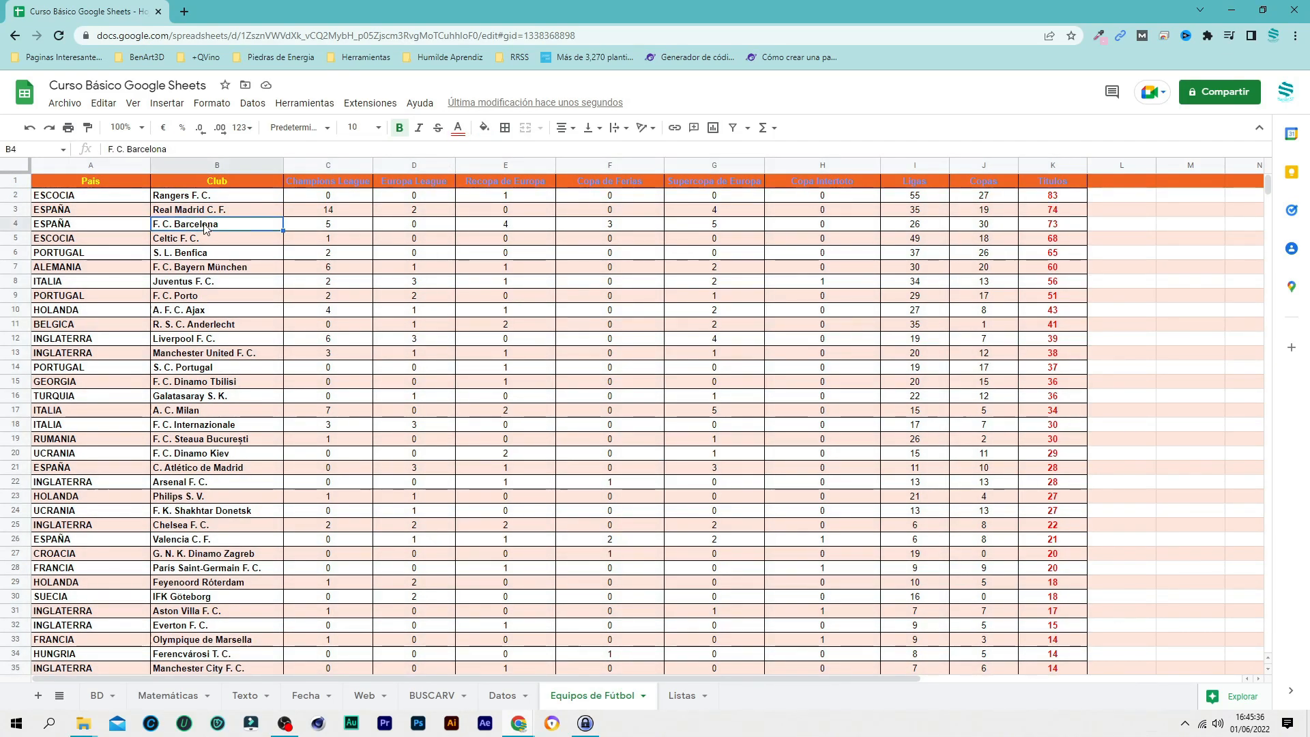
pyautogui.click(79, 199)
pyautogui.click(1055, 198)
pyautogui.scroll(-15, 1077, 248)
pyautogui.scroll(1, 1062, 321)
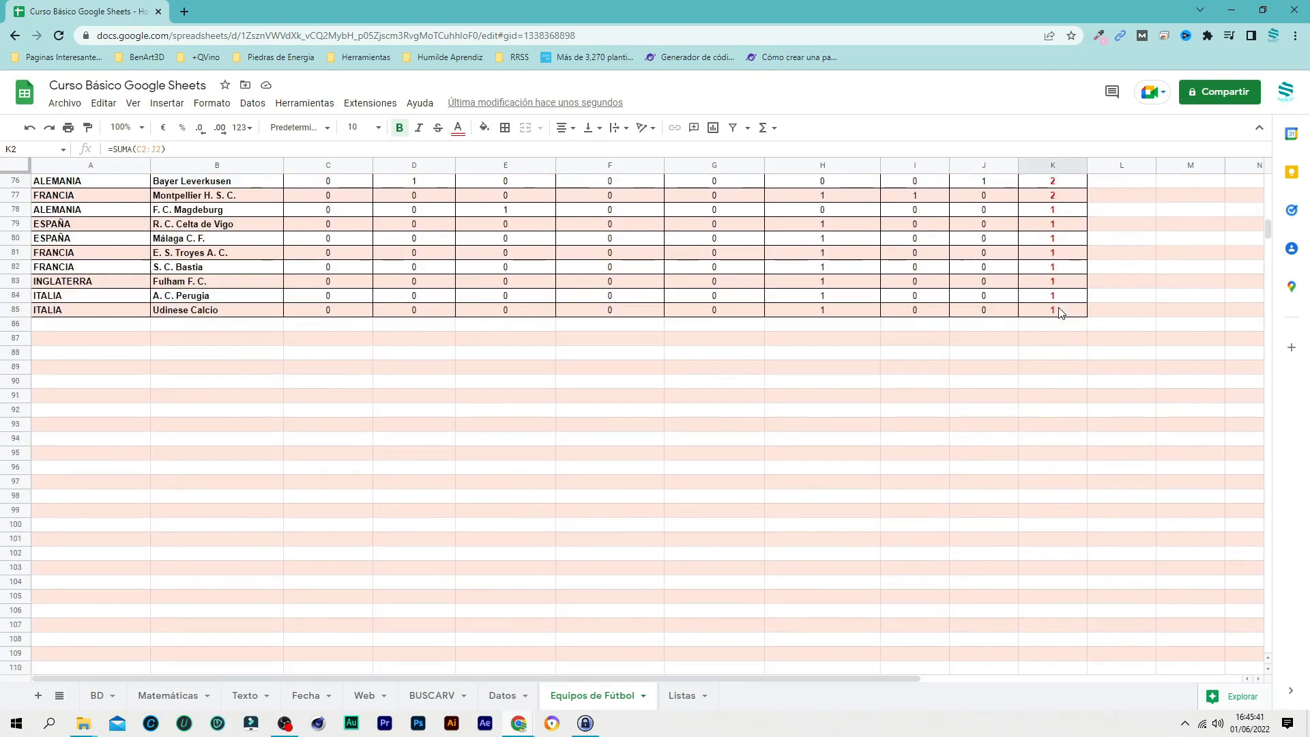
pyautogui.scroll(15, 395, 293)
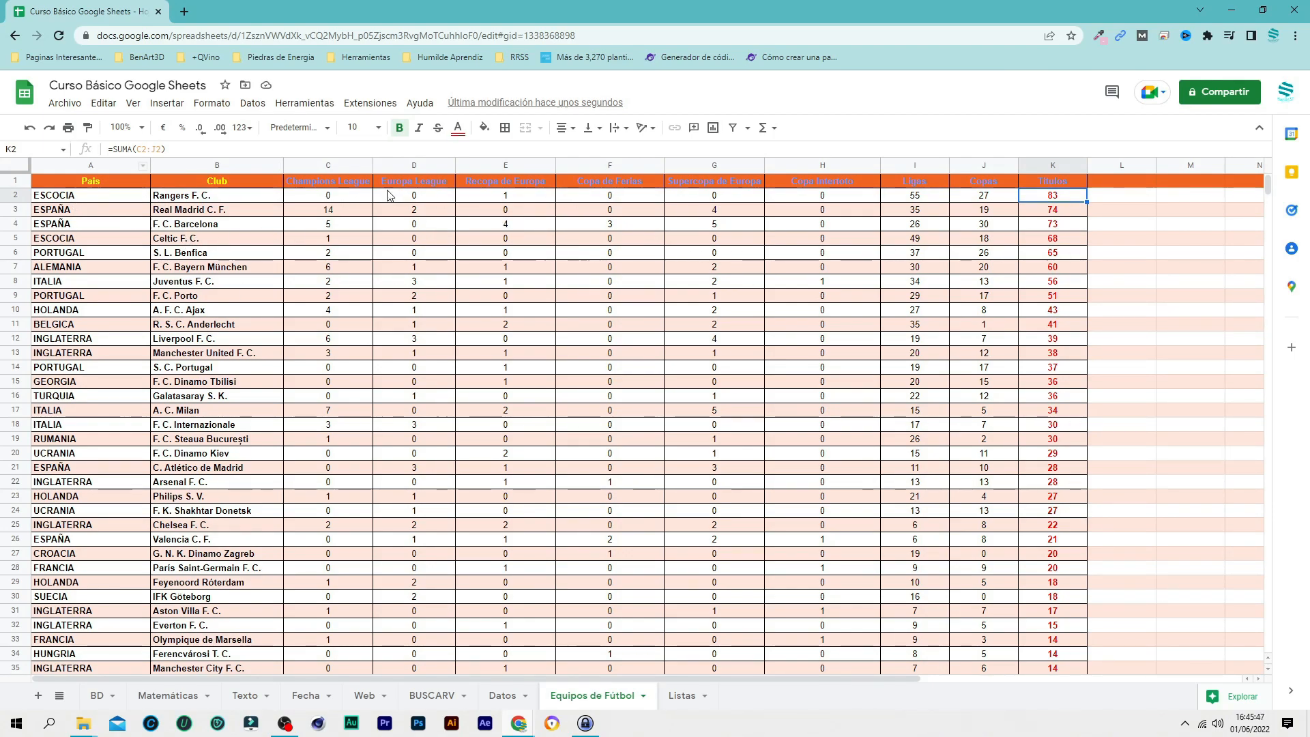
pyautogui.click(14, 167)
pyautogui.rightClick(15, 166)
pyautogui.moveTo(181, 479)
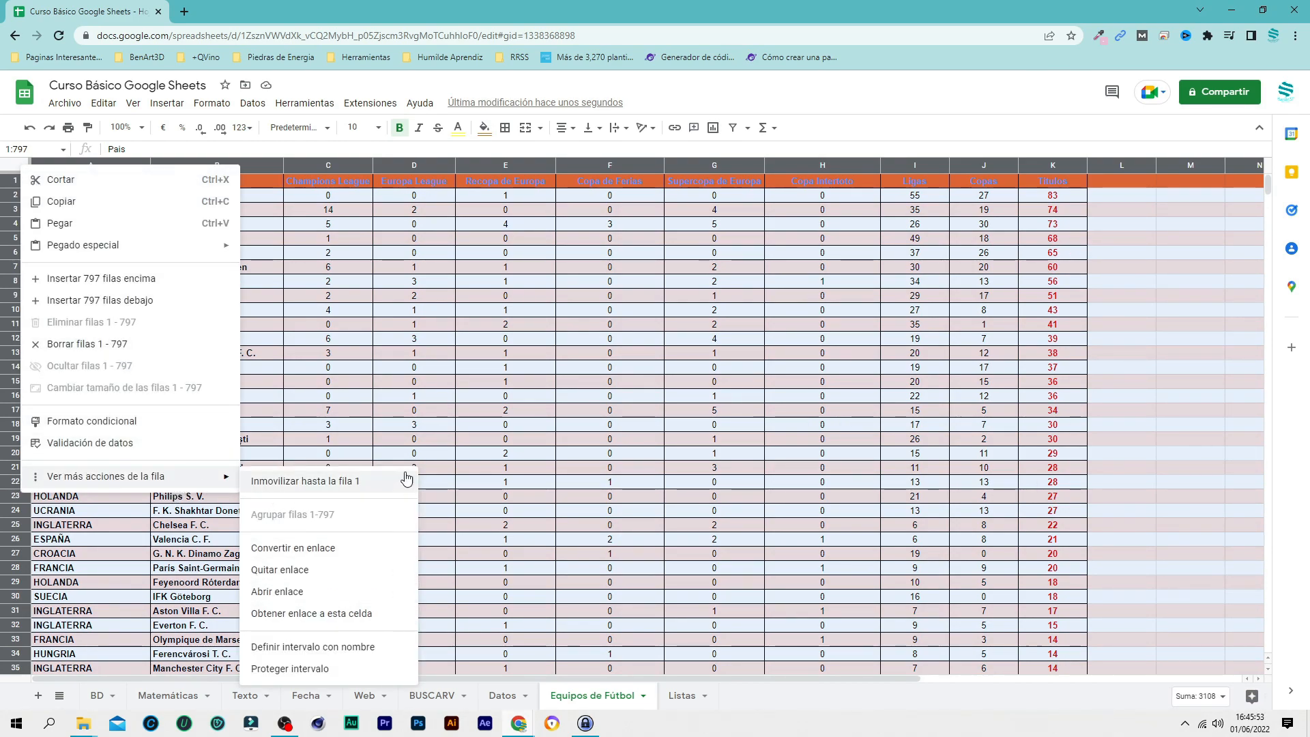
pyautogui.click(334, 327)
# Step: Sort the entire sheet by Column A in A → Z order without marking a header row
pyautogui.click(19, 166)
pyautogui.rightClick(188, 251)
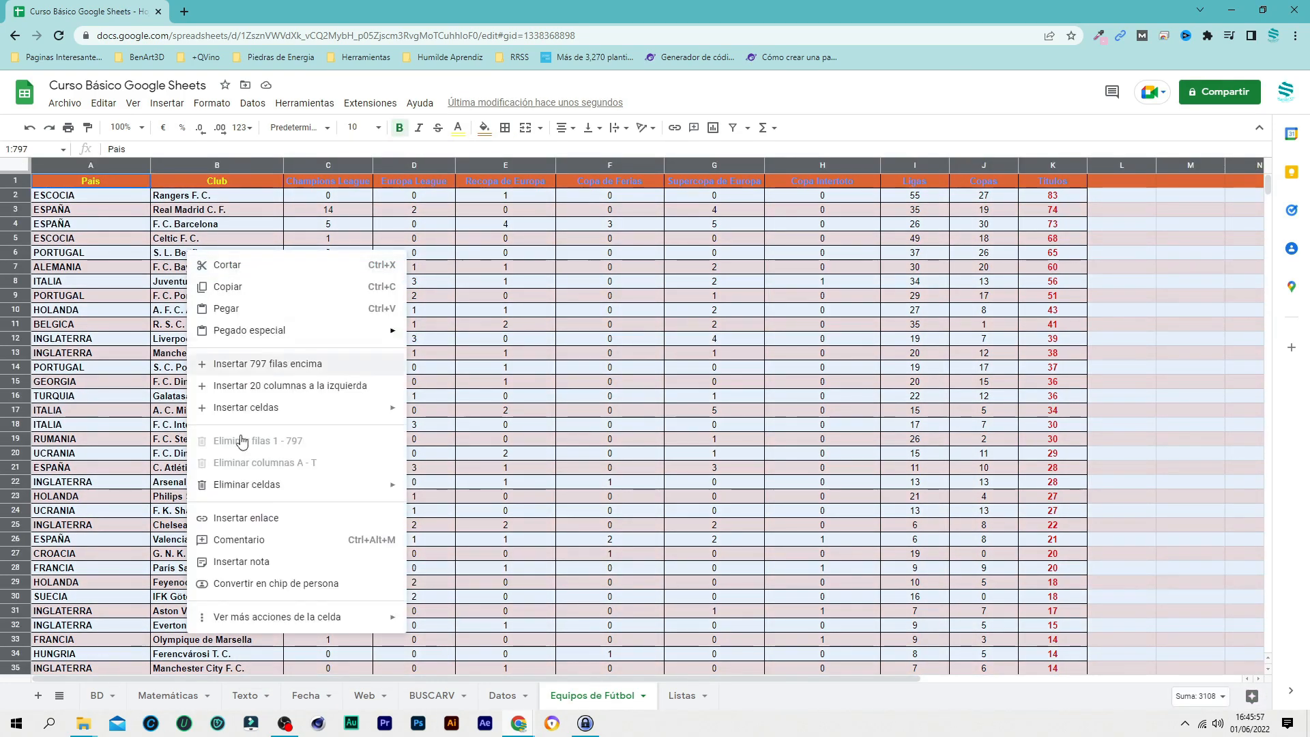
pyautogui.moveTo(313, 619)
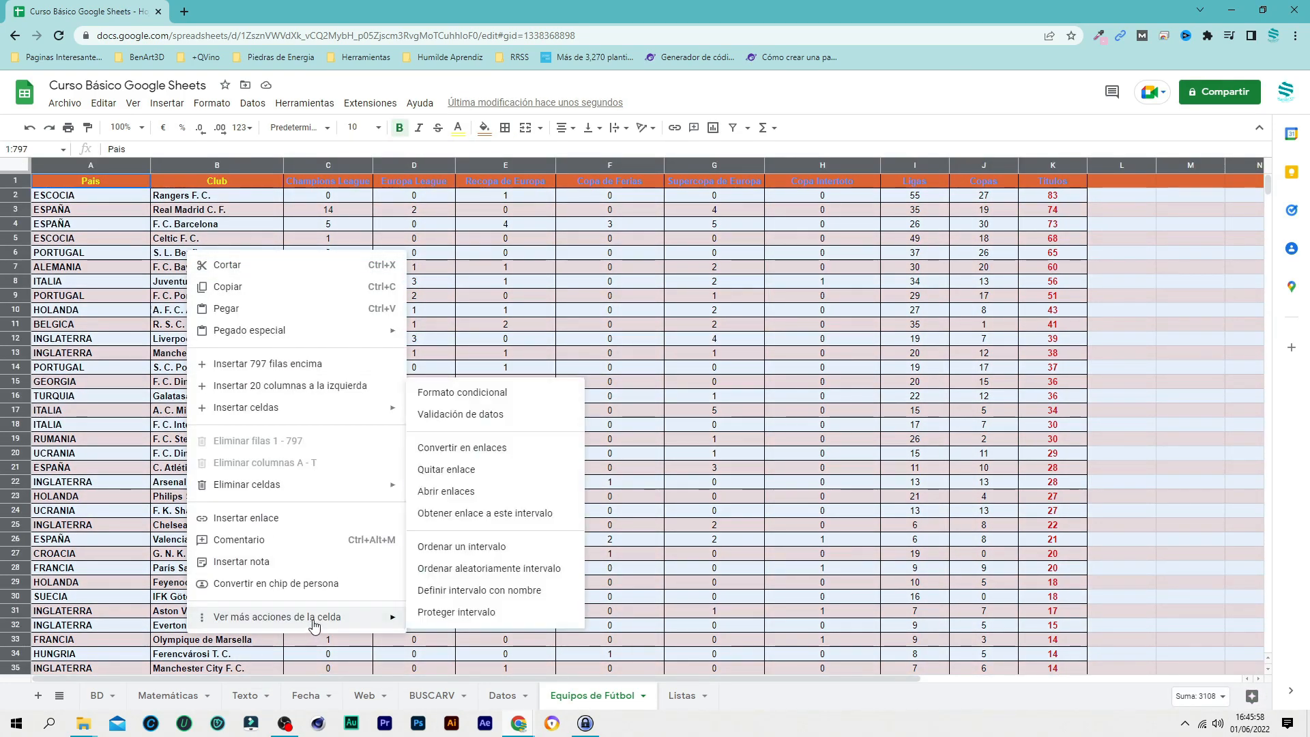
pyautogui.click(498, 547)
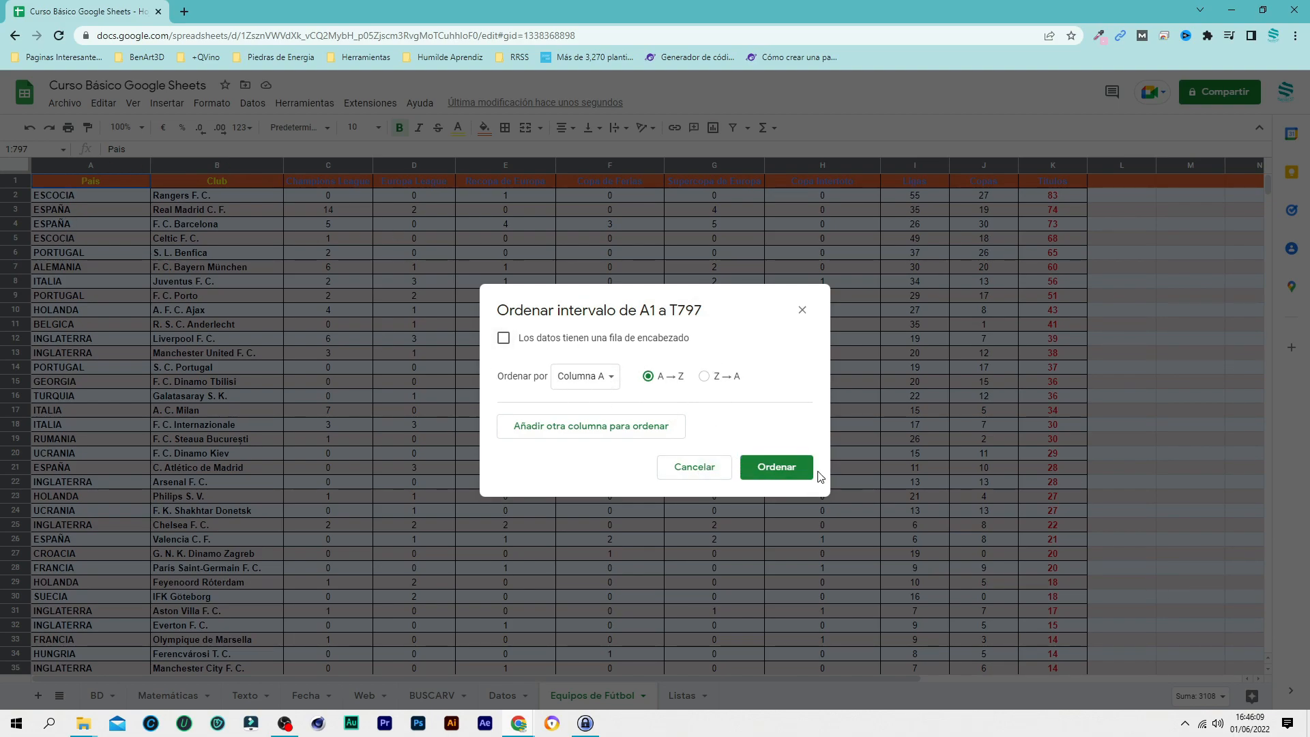
pyautogui.click(781, 468)
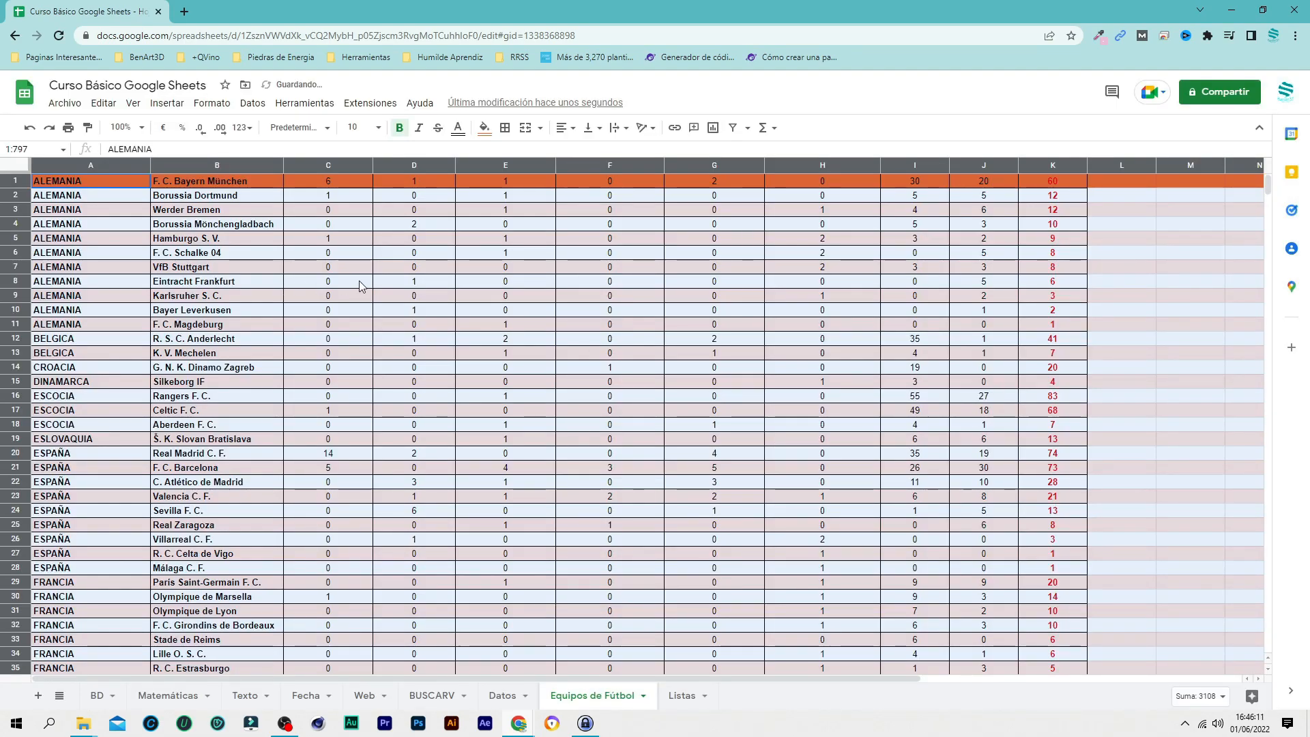
# Step: Look for the header row within the sorted data and undo the whole-sheet sort
pyautogui.click(362, 285)
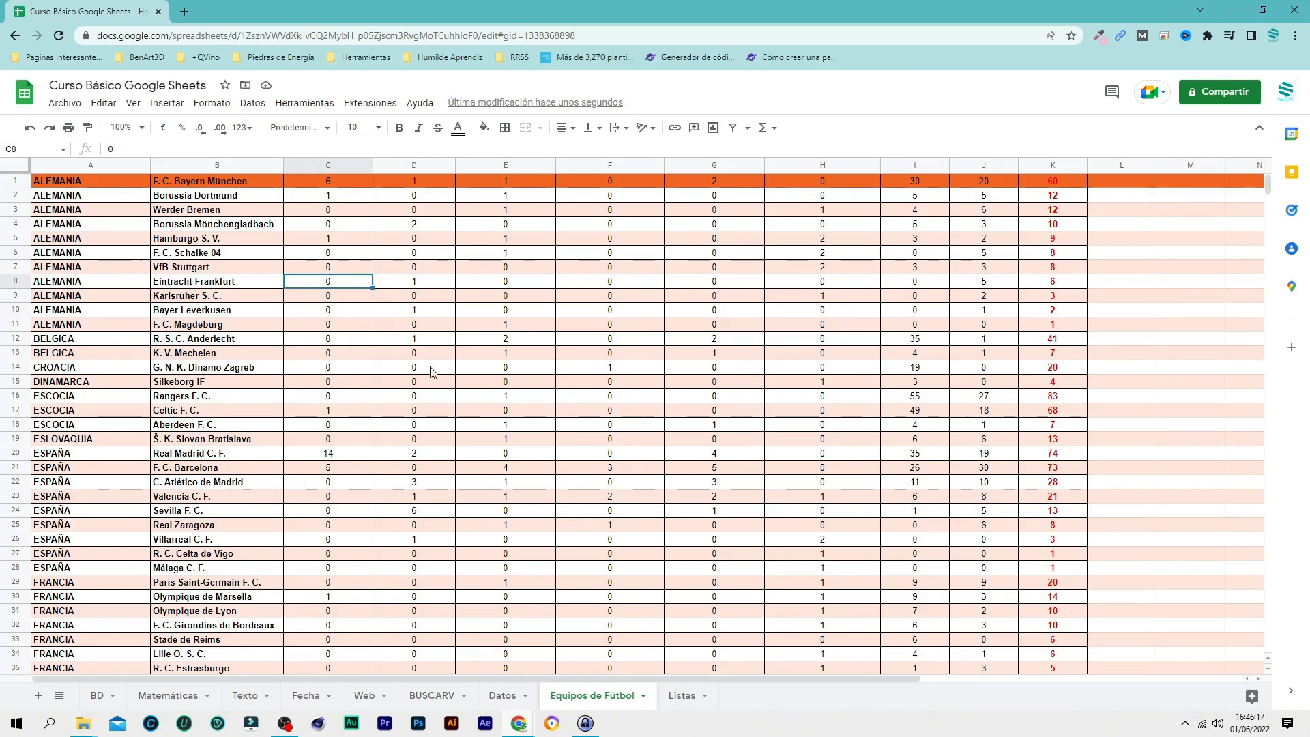
pyautogui.scroll(-10, 94, 267)
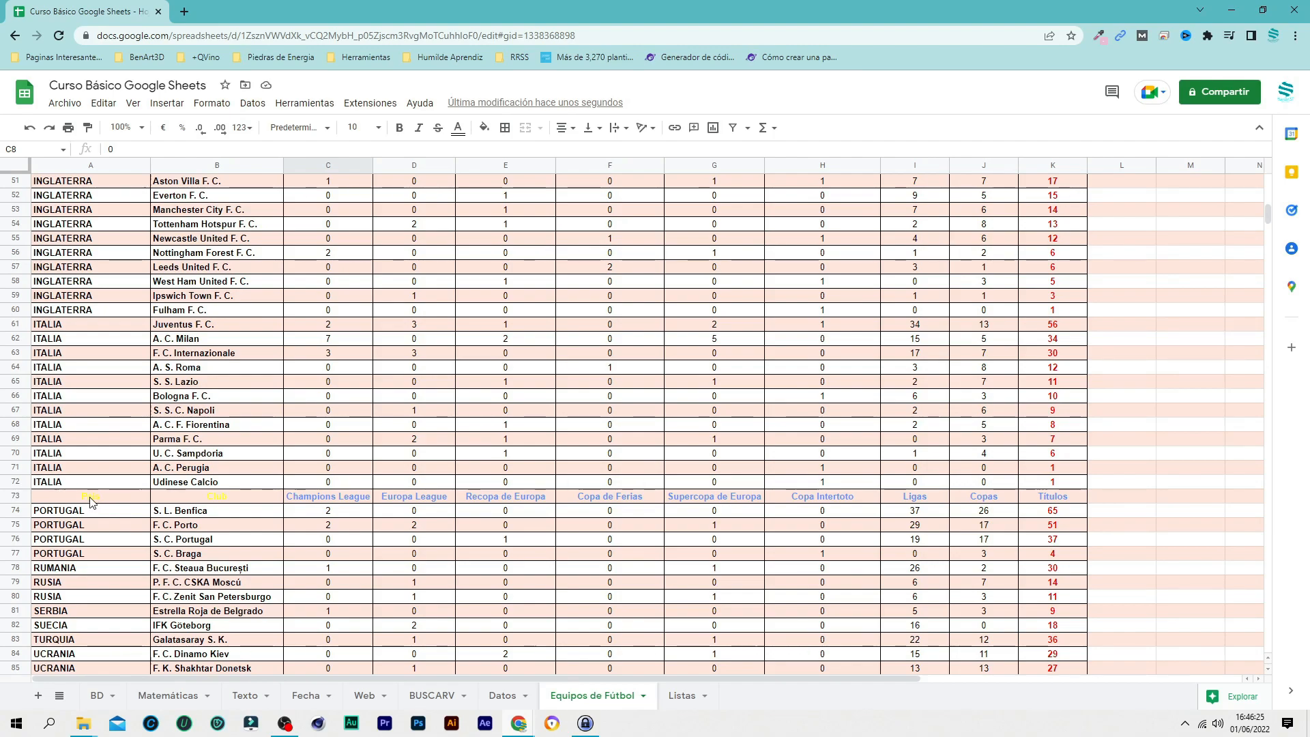
pyautogui.hotkey('ctrl', 'z')
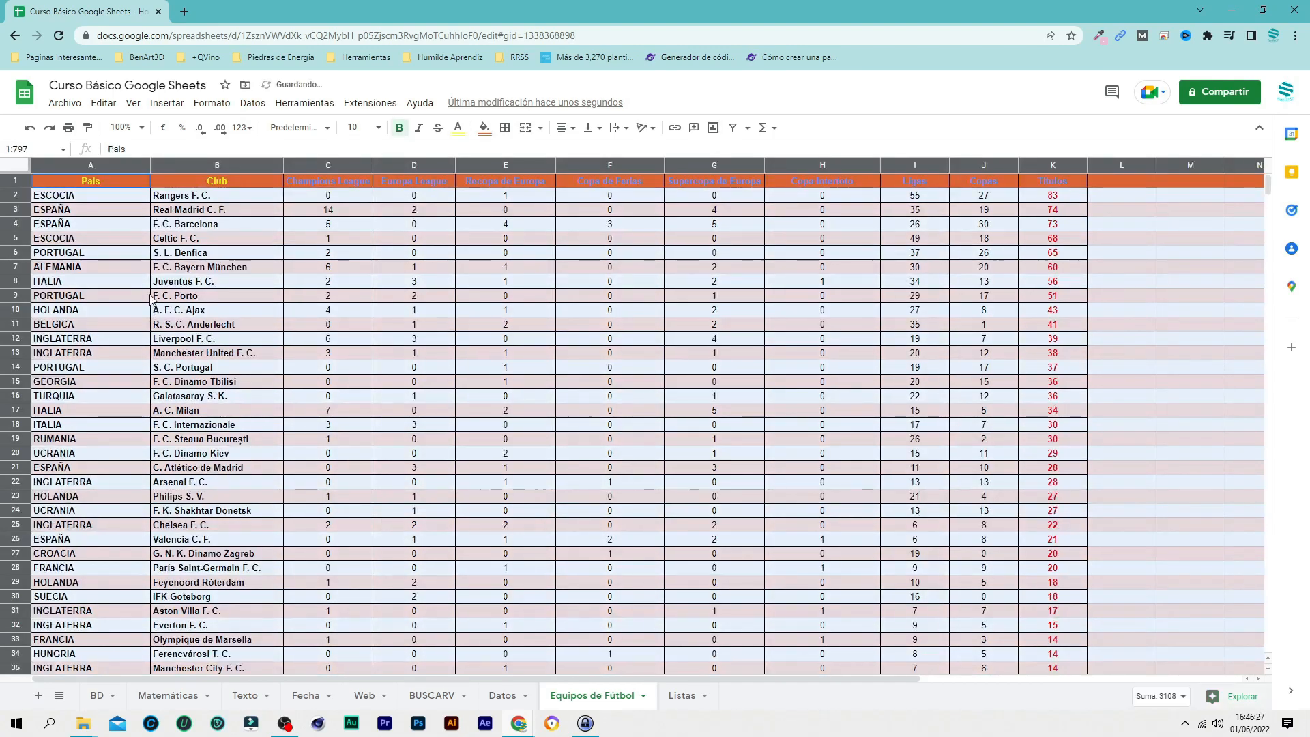
# Step: Sort the entire sheet A1:T797 by País in A → Z order, marking the data as having a header row
pyautogui.rightClick(109, 197)
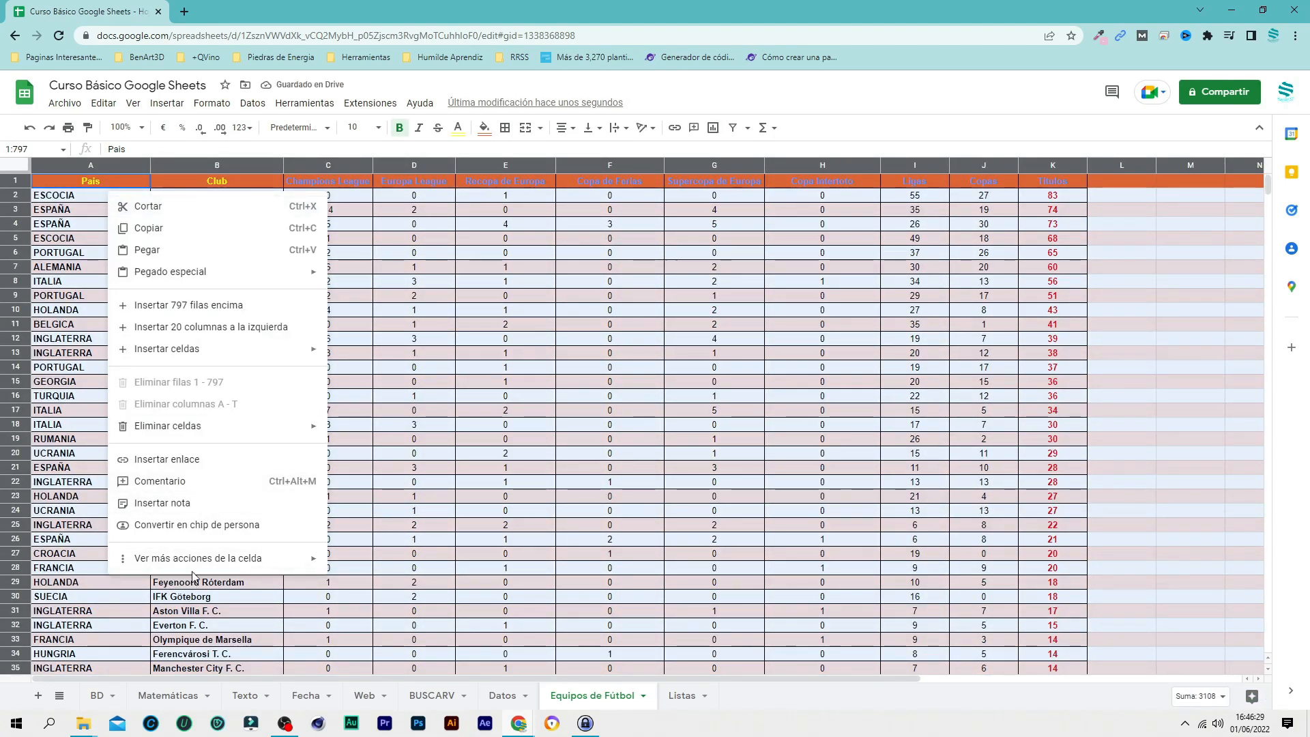
pyautogui.moveTo(249, 558)
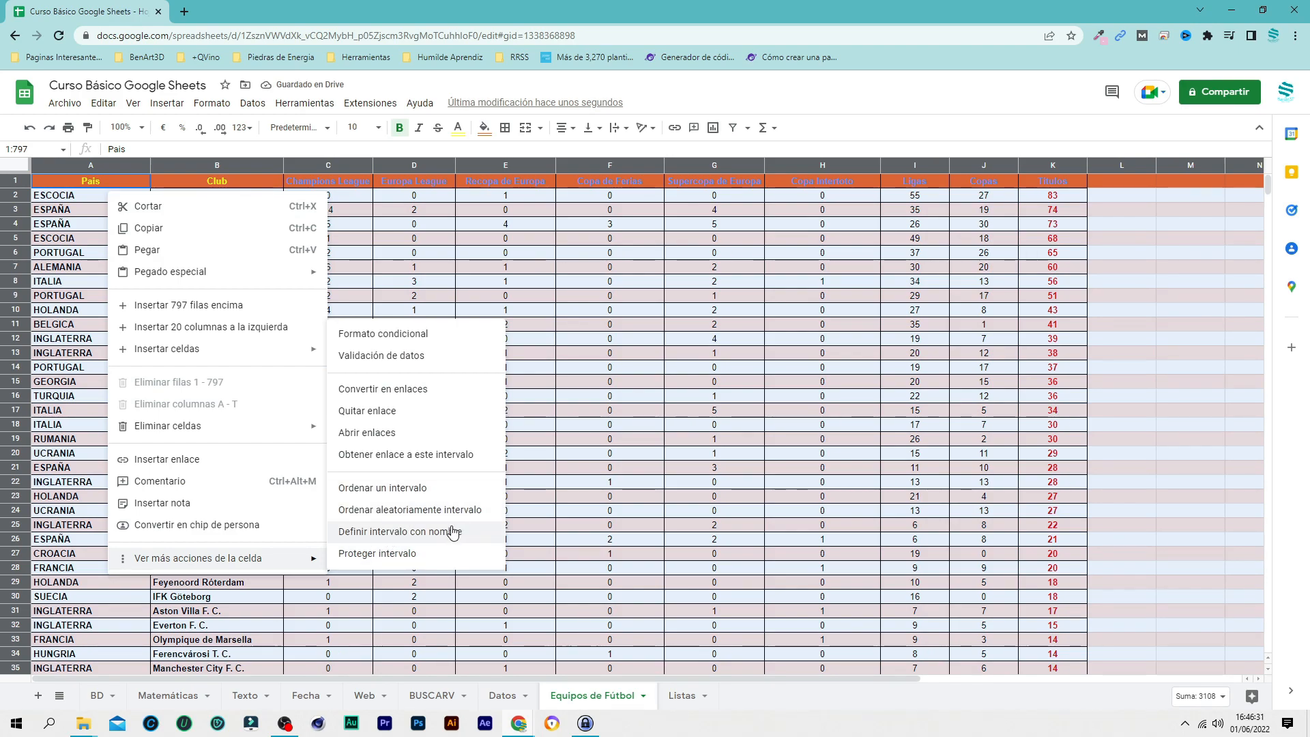
pyautogui.click(443, 489)
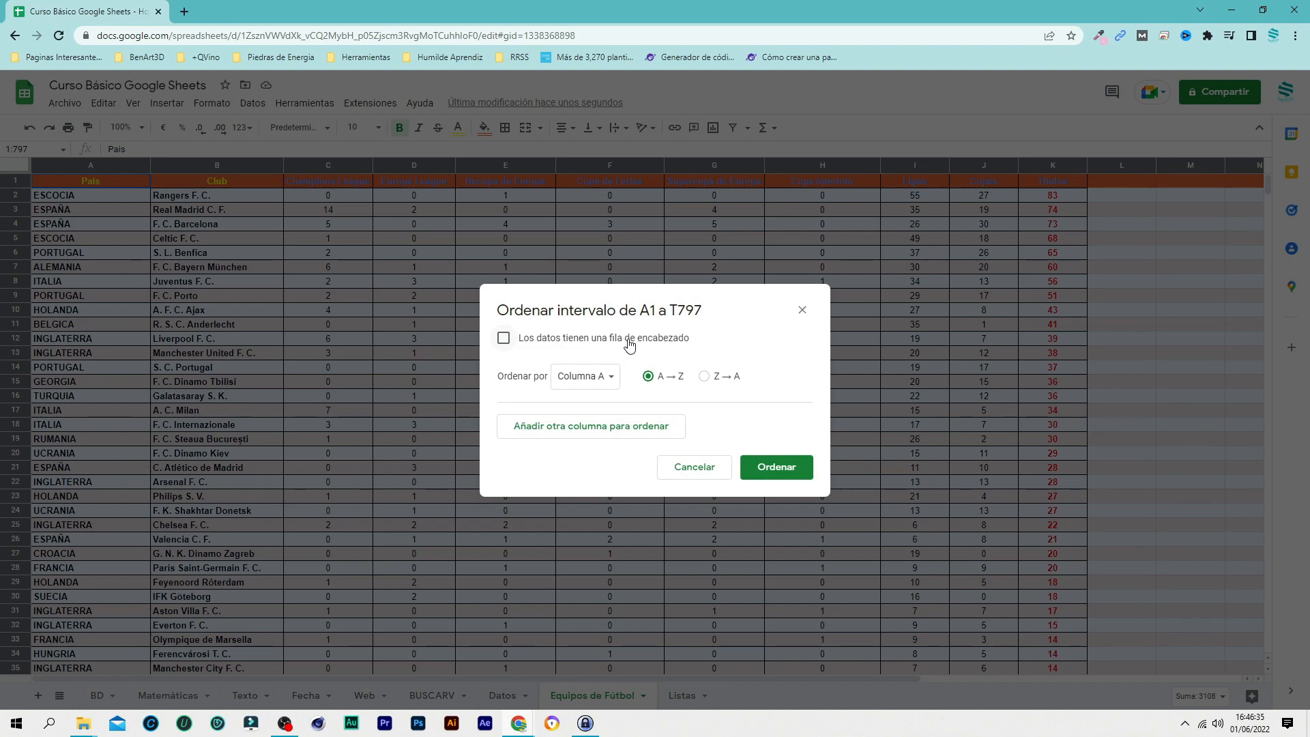
pyautogui.click(504, 339)
pyautogui.click(582, 384)
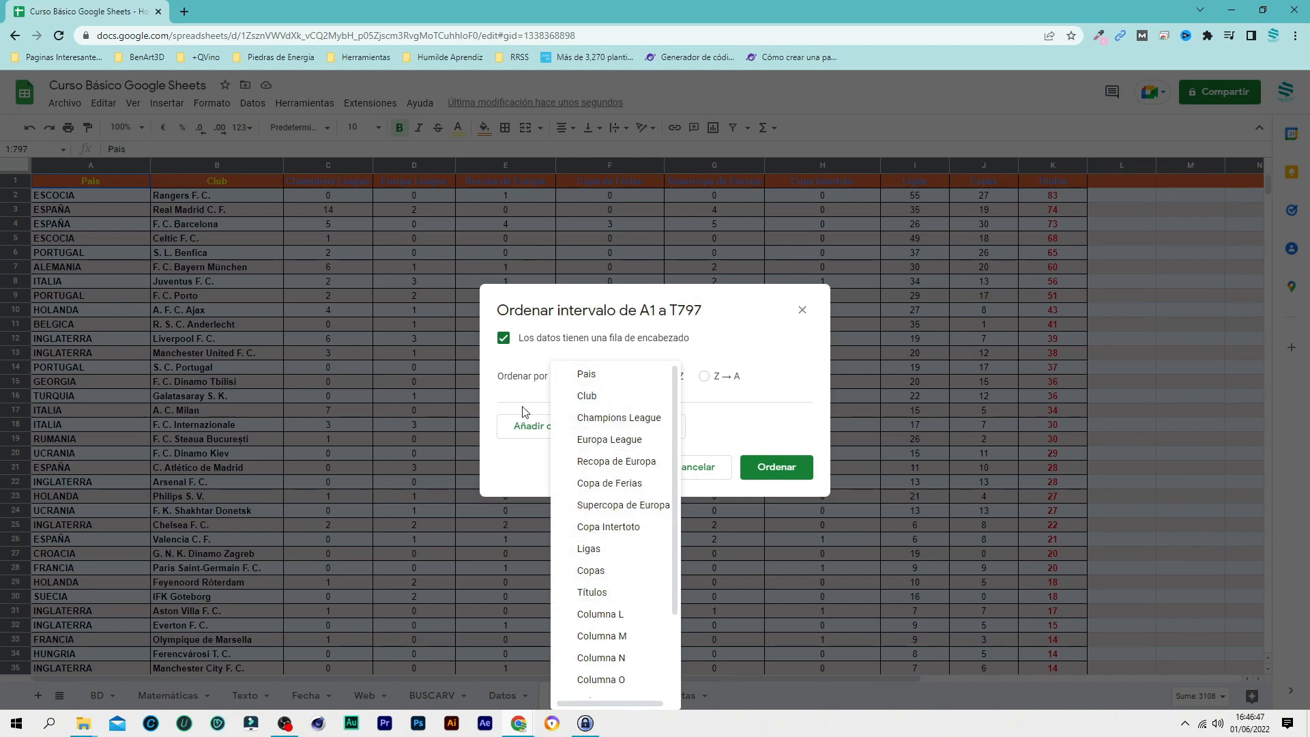
pyautogui.click(615, 386)
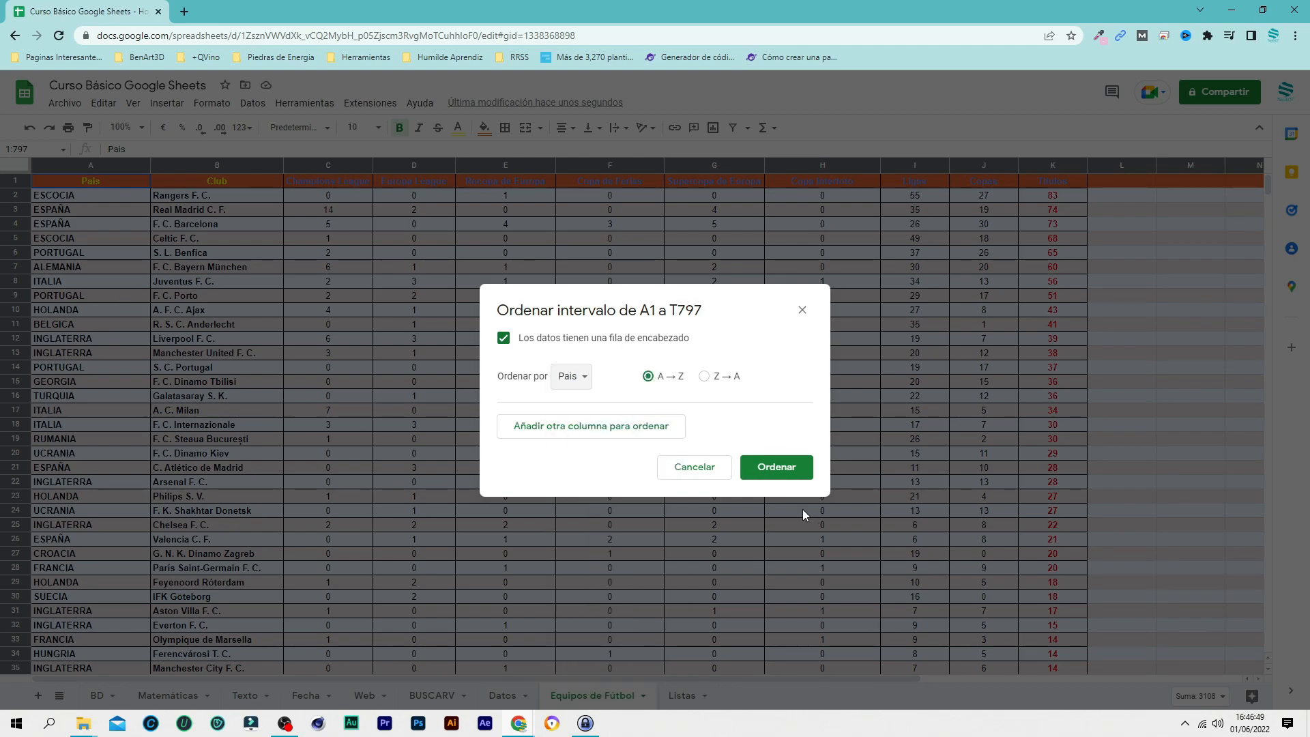
pyautogui.click(782, 475)
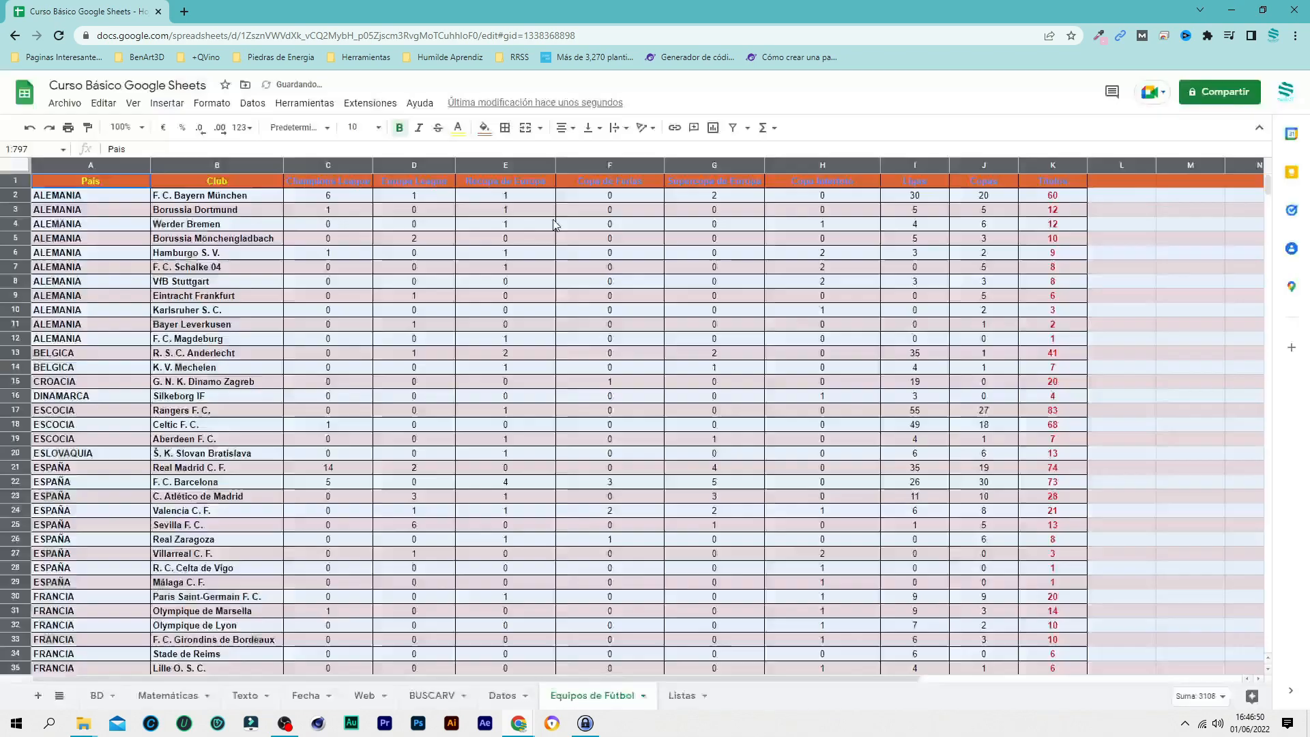
pyautogui.click(292, 254)
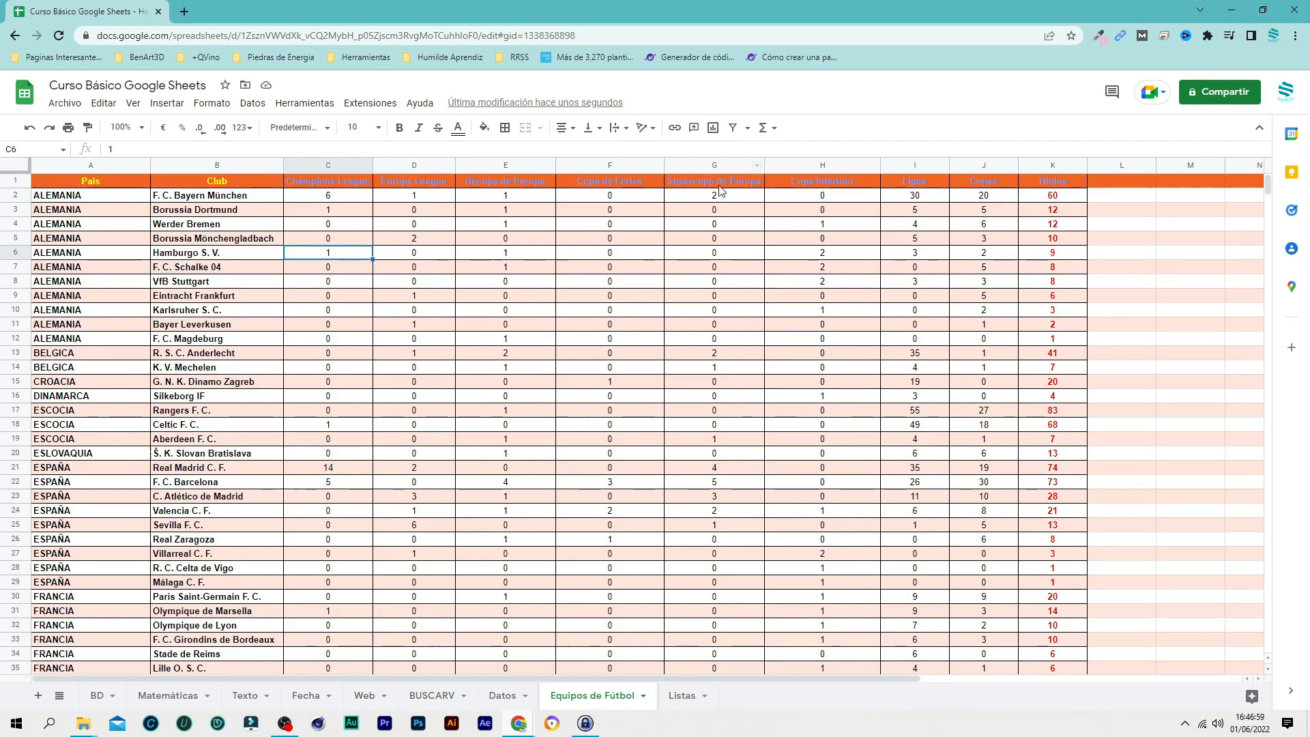
pyautogui.scroll(-3, 614, 307)
pyautogui.scroll(3, 307, 300)
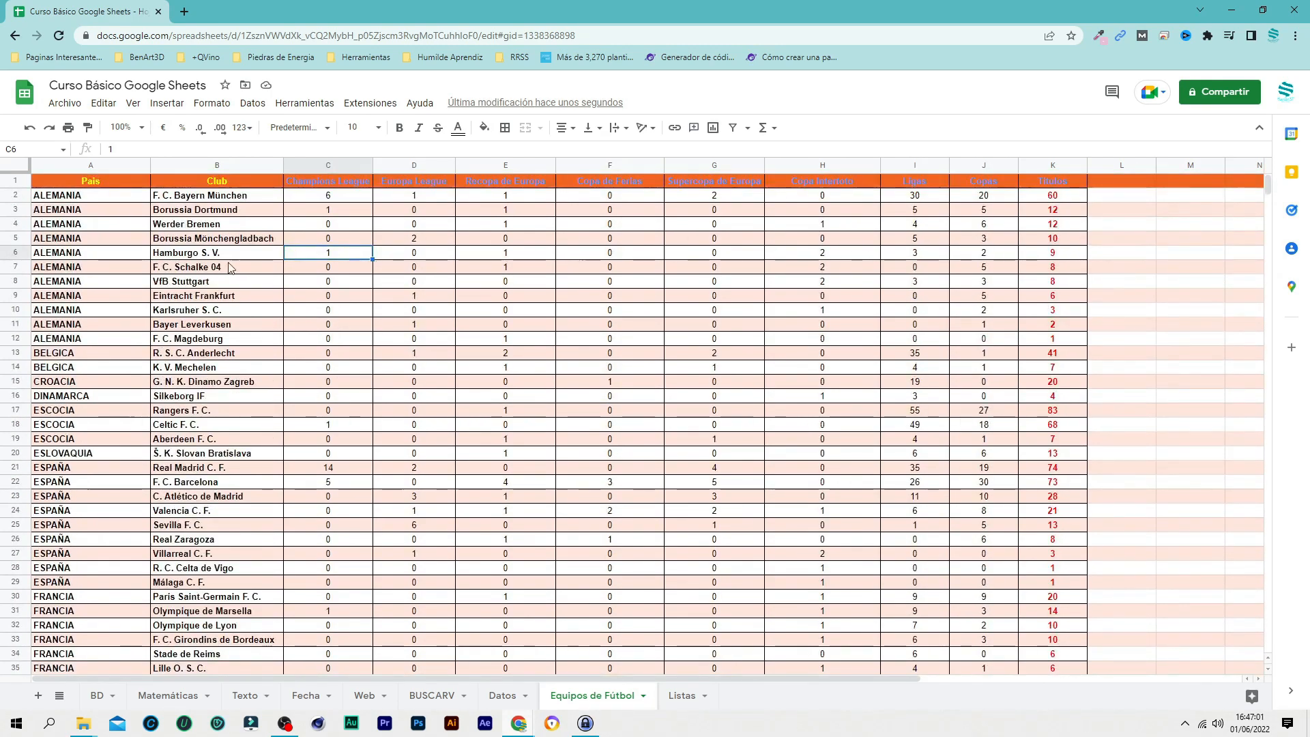
# Step: Sort the entire sheet by Champions League in A → Z order, with the header row option enabled
pyautogui.click(14, 166)
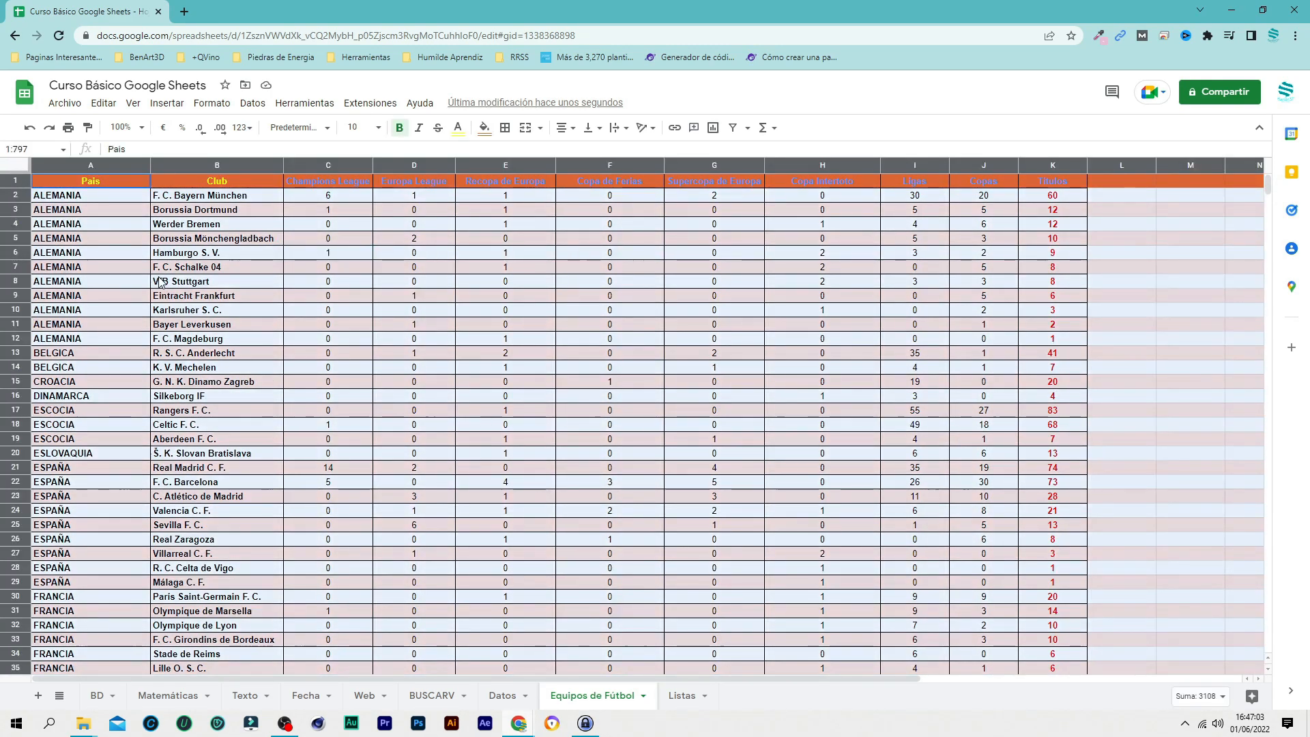
pyautogui.rightClick(159, 276)
pyautogui.moveTo(346, 653)
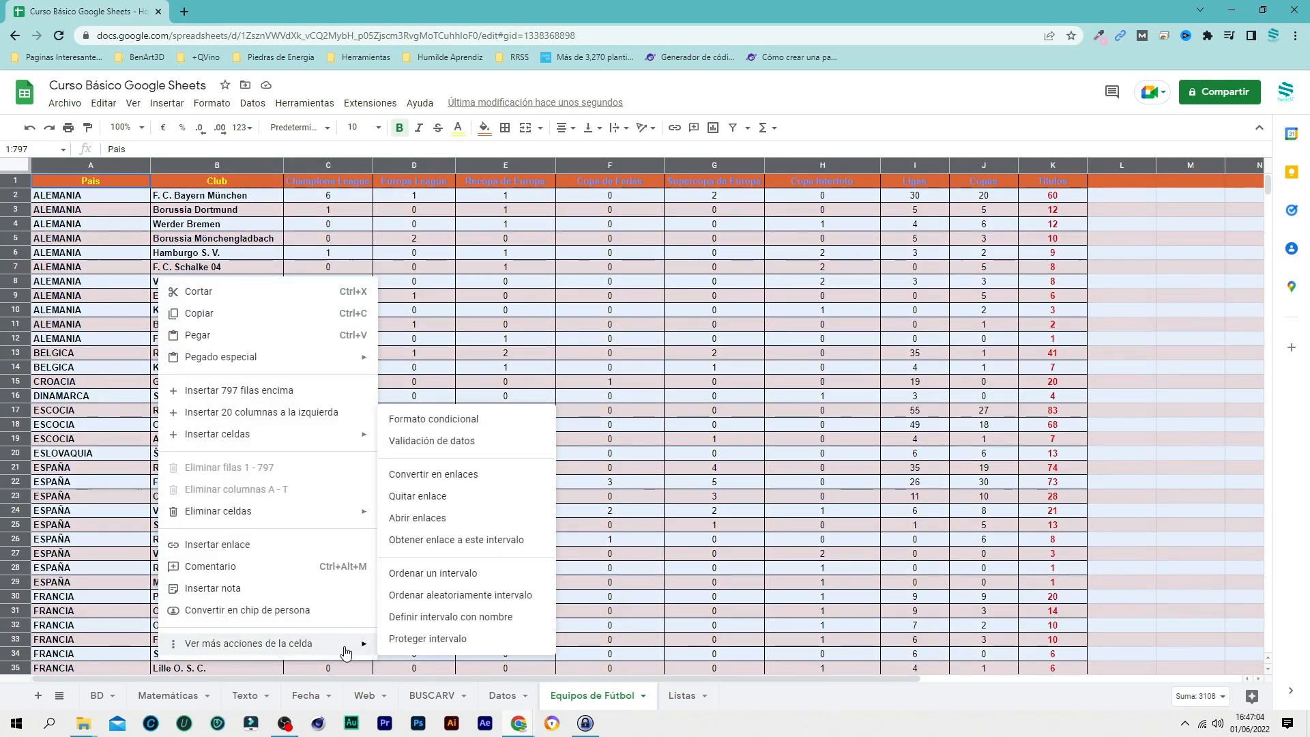
pyautogui.click(506, 575)
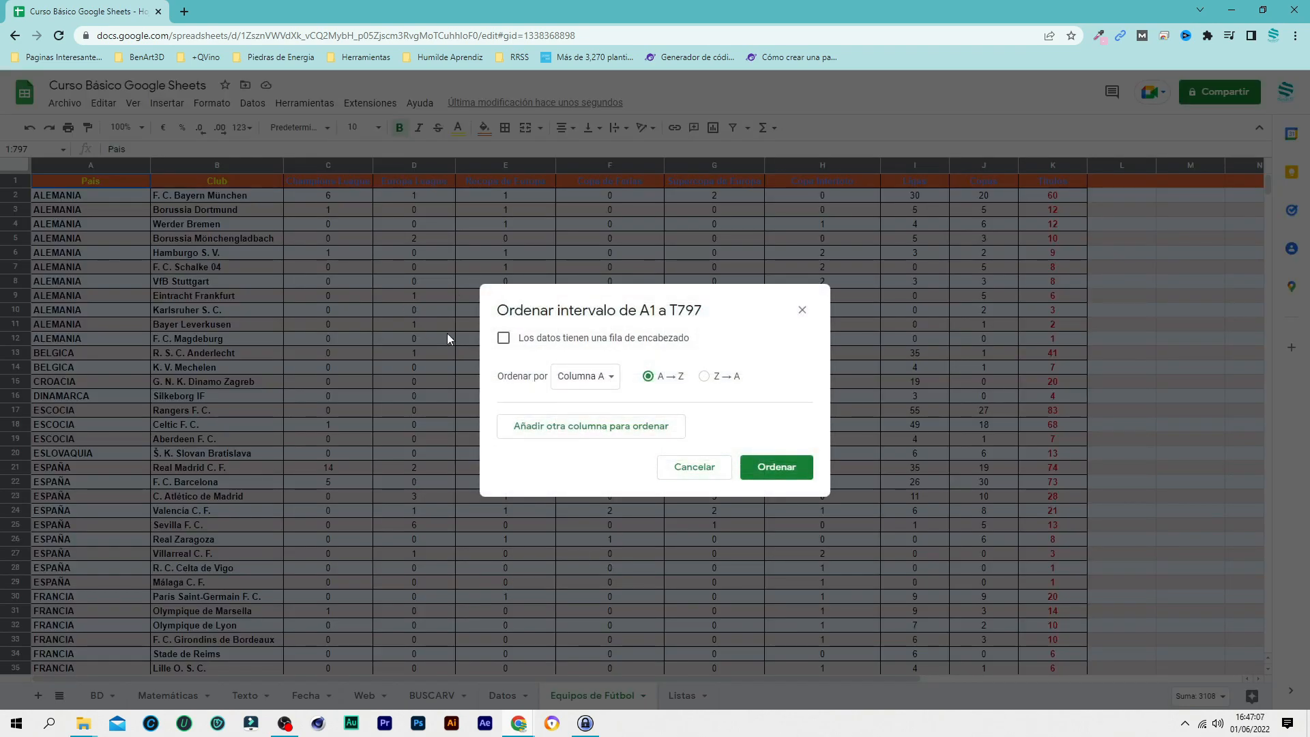
pyautogui.click(505, 339)
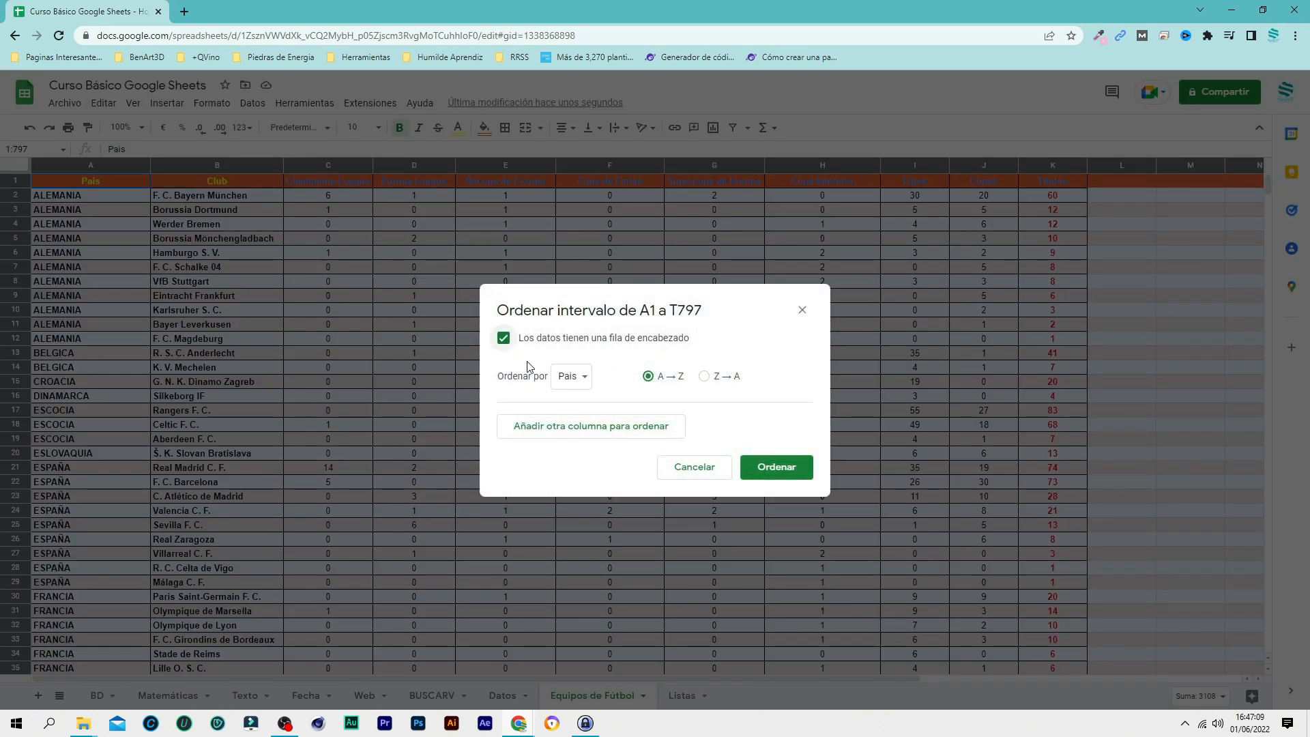
pyautogui.click(580, 382)
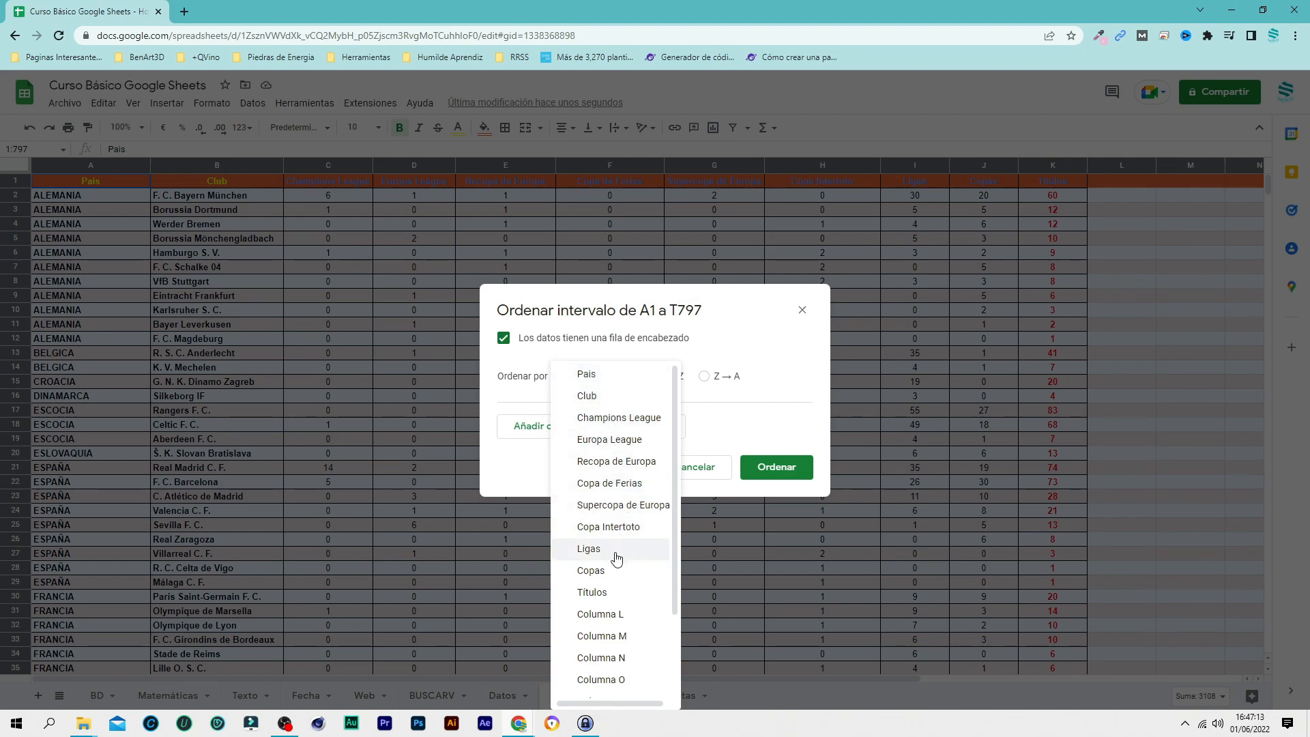
pyautogui.click(619, 418)
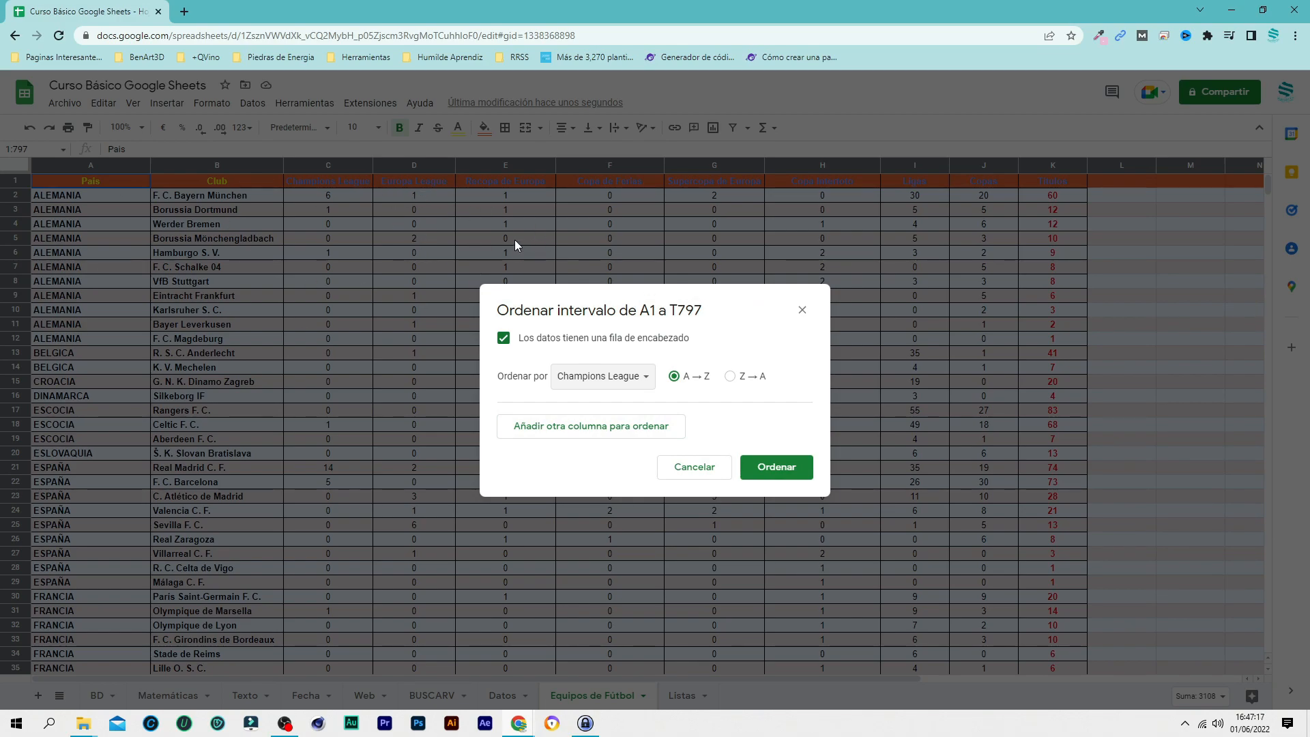
pyautogui.moveTo(614, 299); pyautogui.dragTo(544, 280)
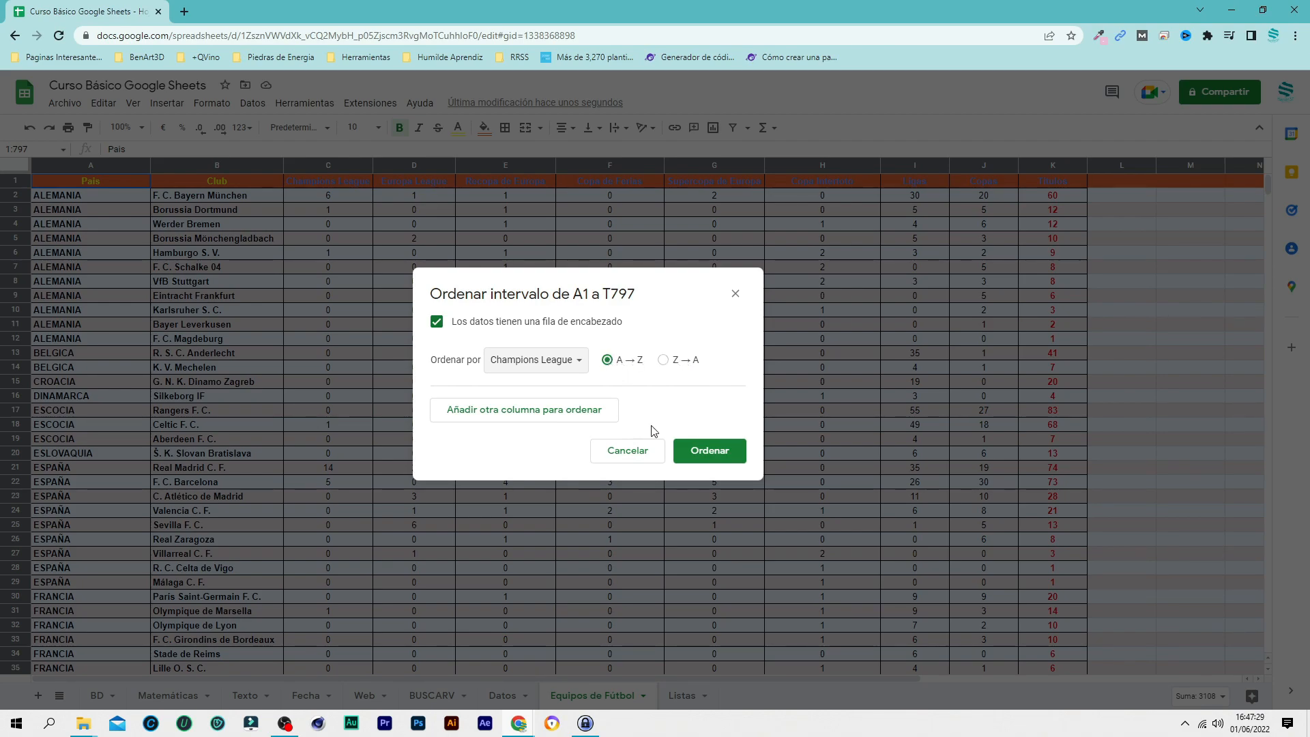
pyautogui.click(710, 450)
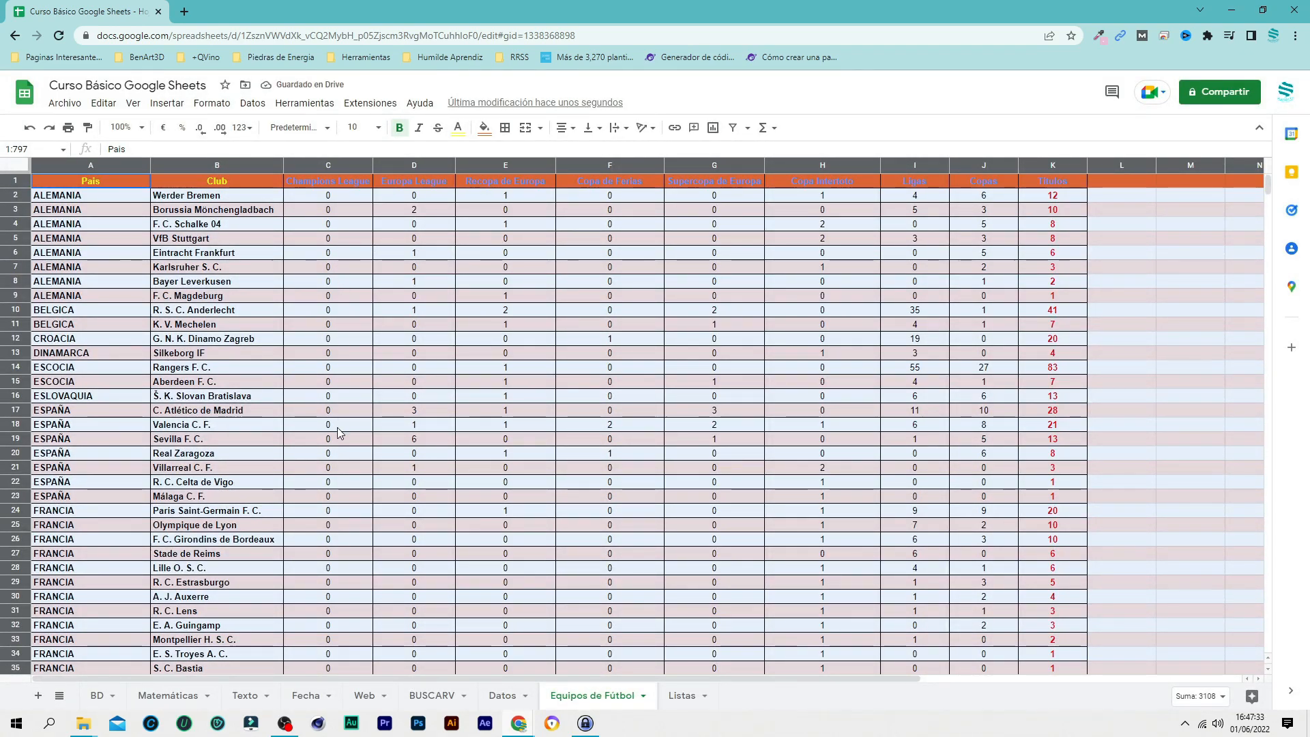
# Step: Examine the Champions League column from the first rows to the last row of the sorted table
pyautogui.scroll(-8, 338, 437)
pyautogui.scroll(8, 339, 355)
pyautogui.scroll(-12, 341, 338)
pyautogui.scroll(-1, 340, 337)
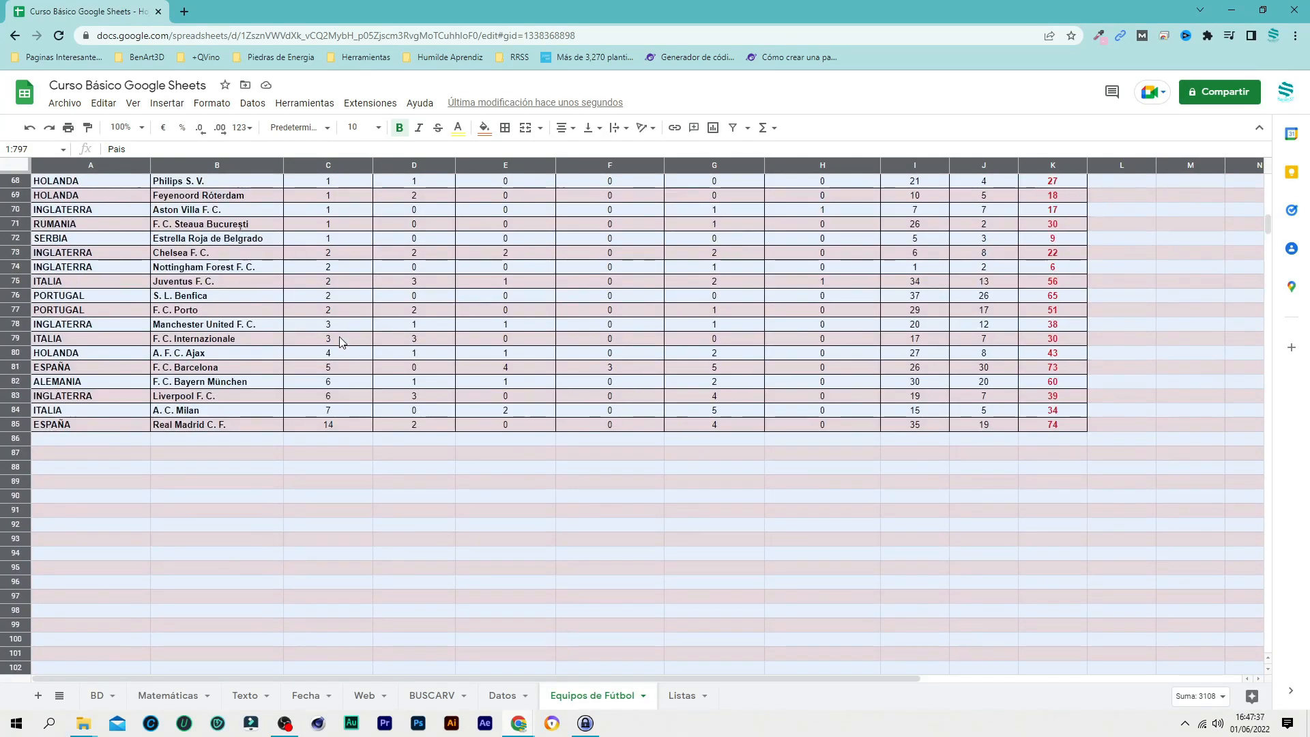
pyautogui.click(341, 423)
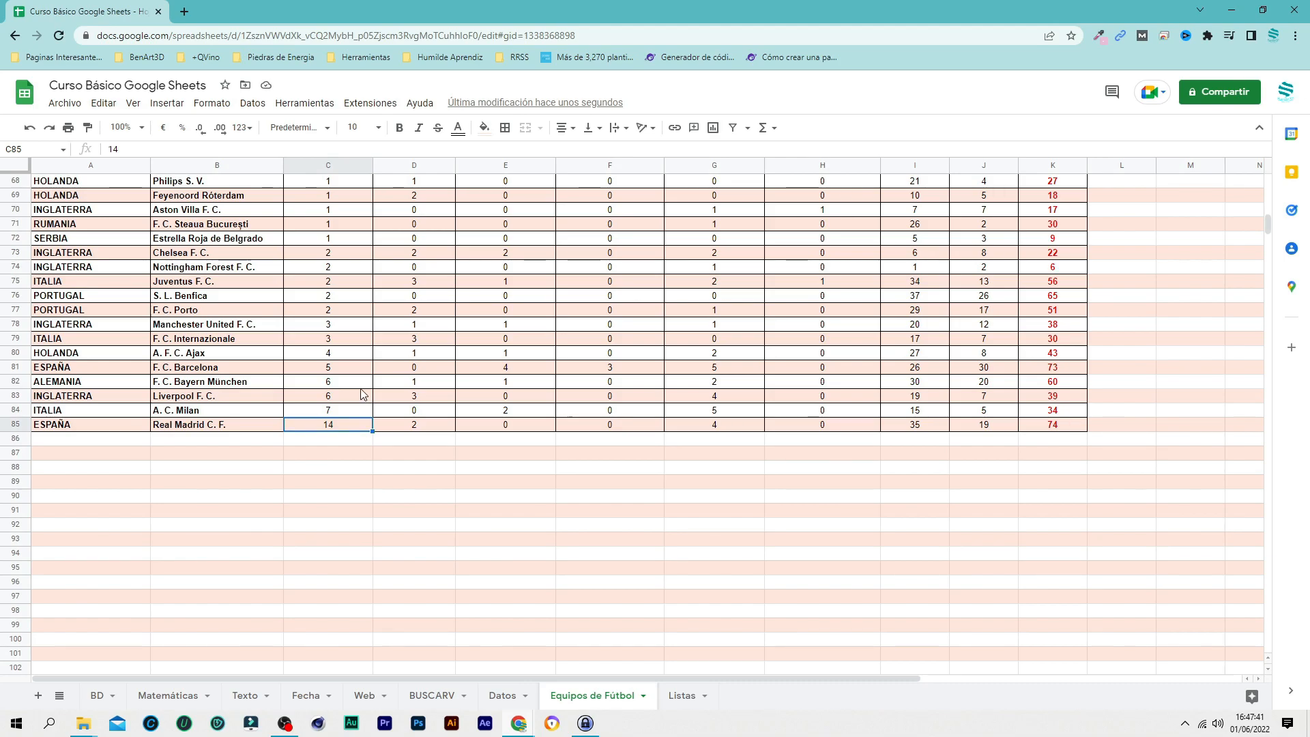
pyautogui.scroll(5, 362, 389)
# Step: Sort the entire sheet by Champions League in Z → A order, treating the first row as a header
pyautogui.click(19, 172)
pyautogui.scroll(12, 334, 341)
pyautogui.scroll(3, 334, 340)
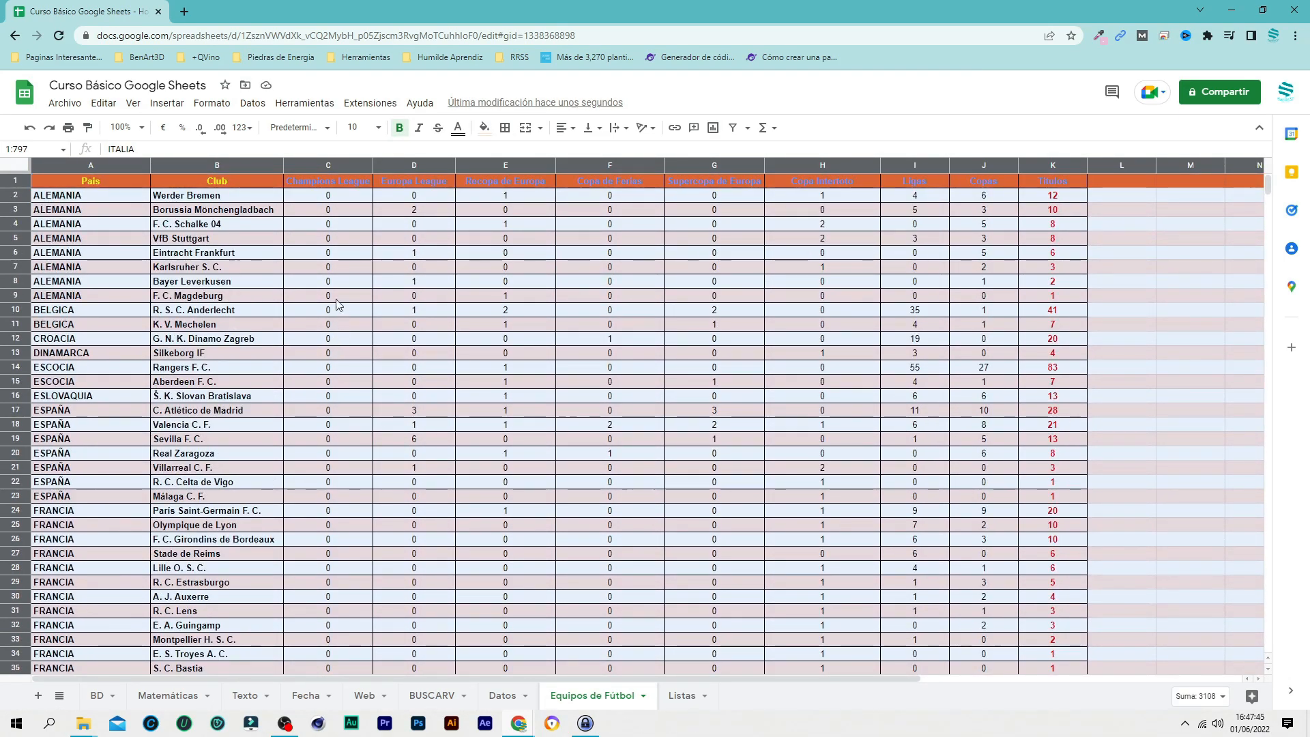
pyautogui.rightClick(331, 252)
pyautogui.moveTo(450, 613)
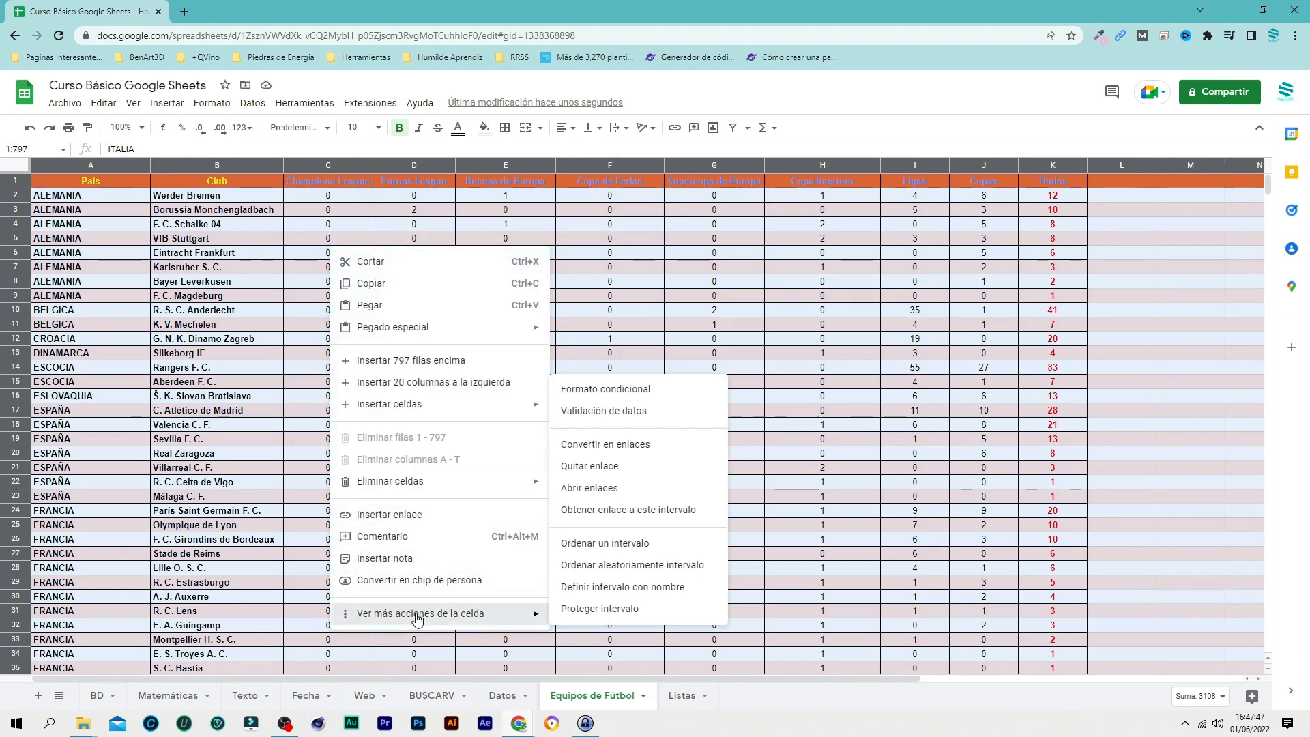
pyautogui.click(648, 543)
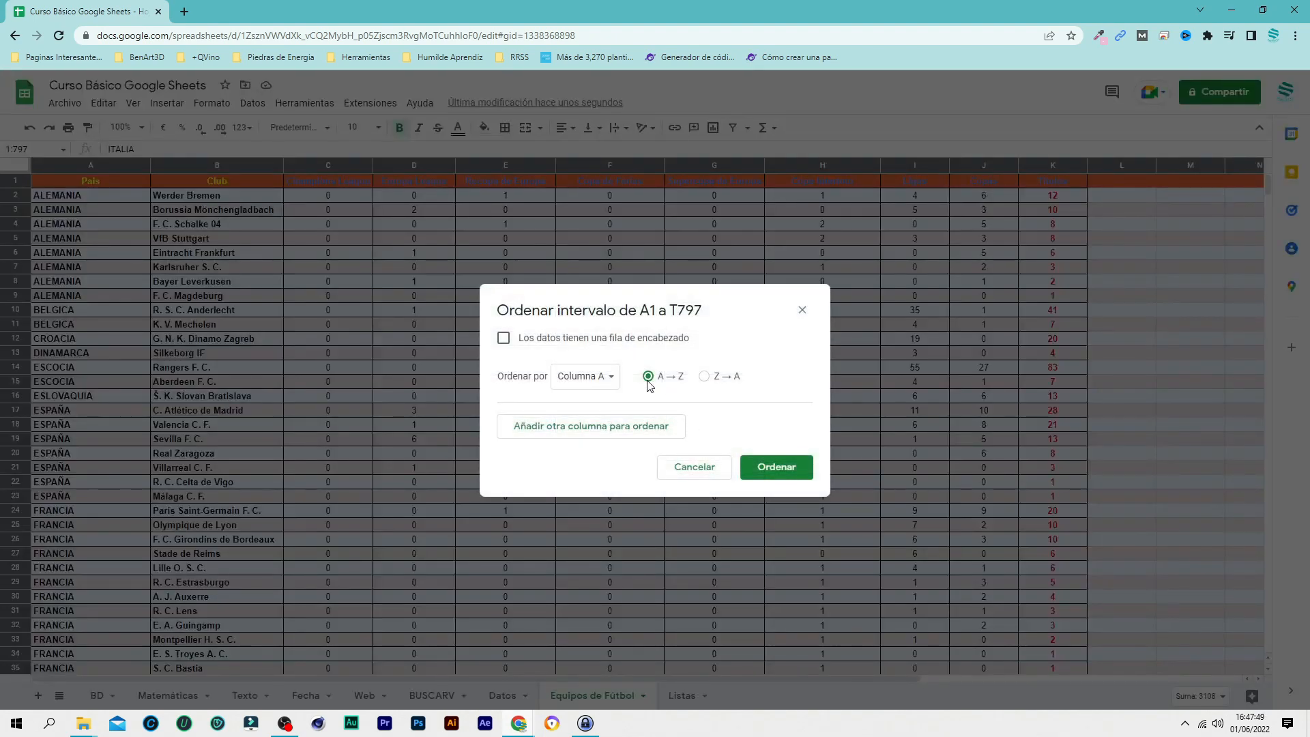
pyautogui.click(504, 338)
pyautogui.click(612, 380)
pyautogui.click(623, 418)
pyautogui.click(732, 377)
pyautogui.click(785, 471)
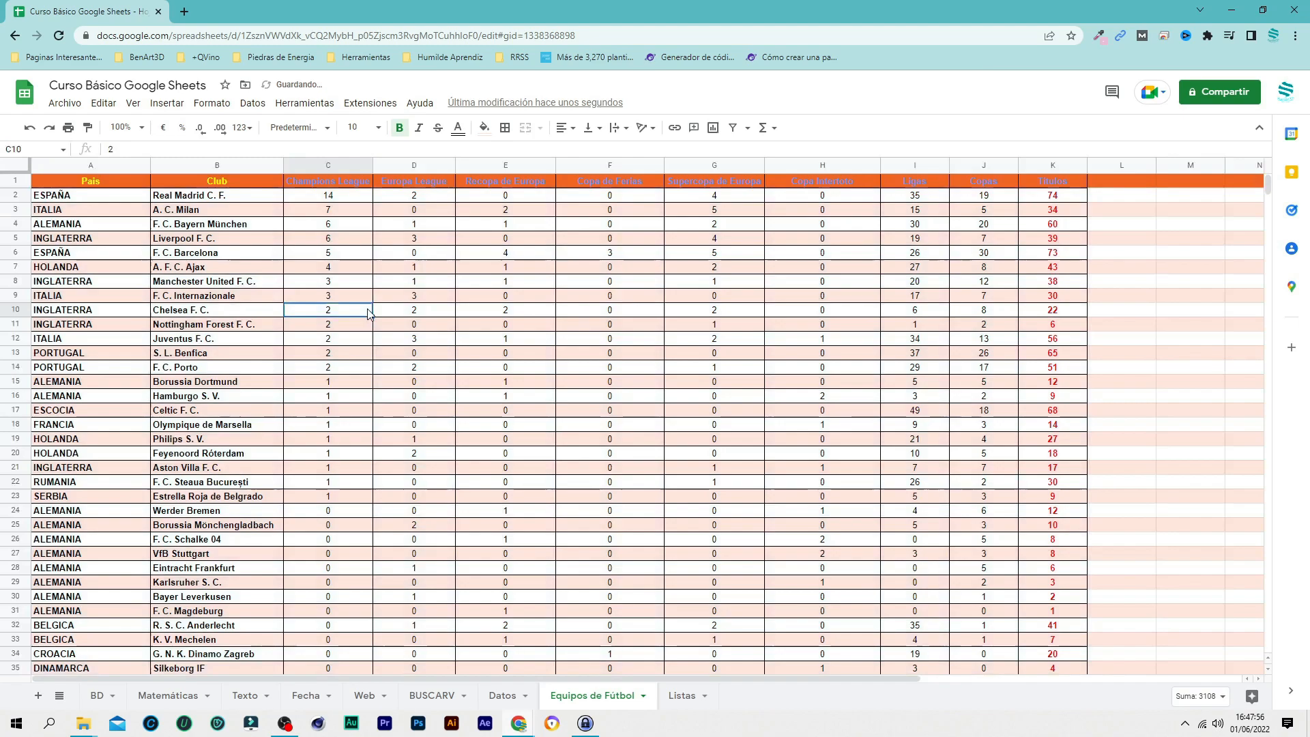
pyautogui.click(327, 310)
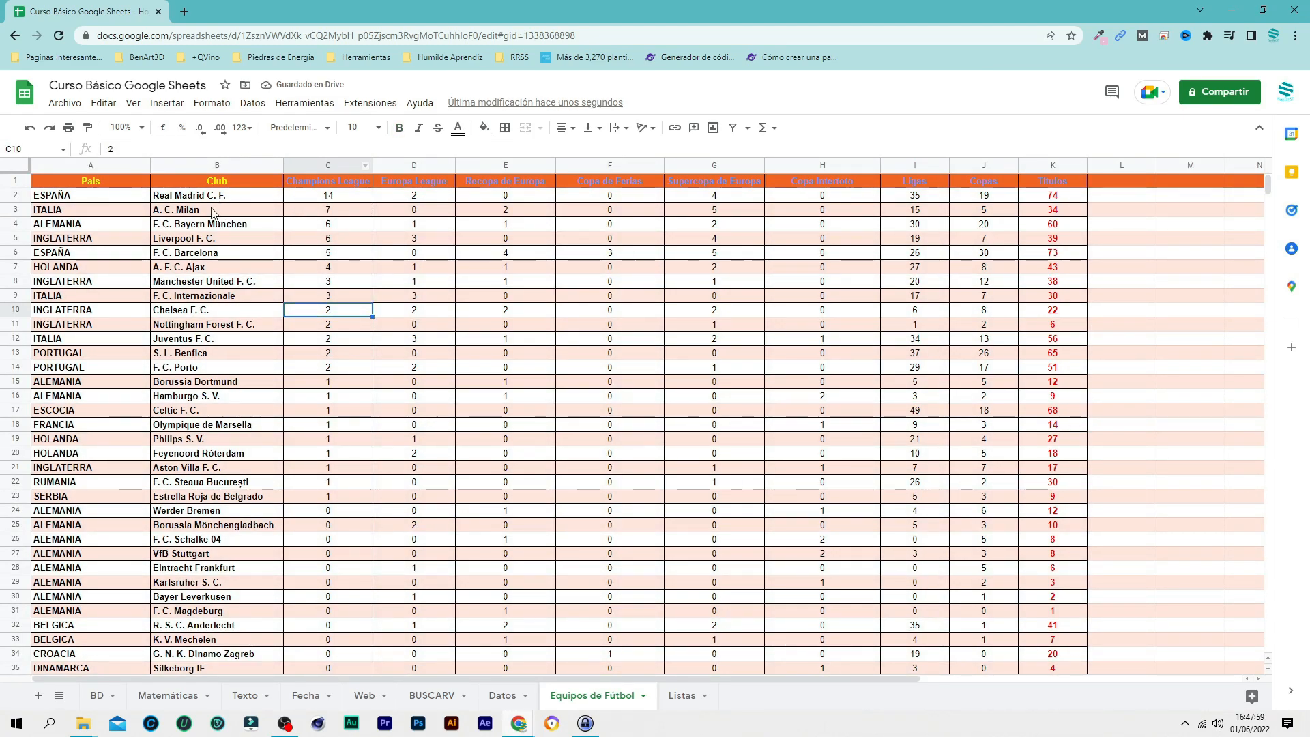
pyautogui.click(335, 198)
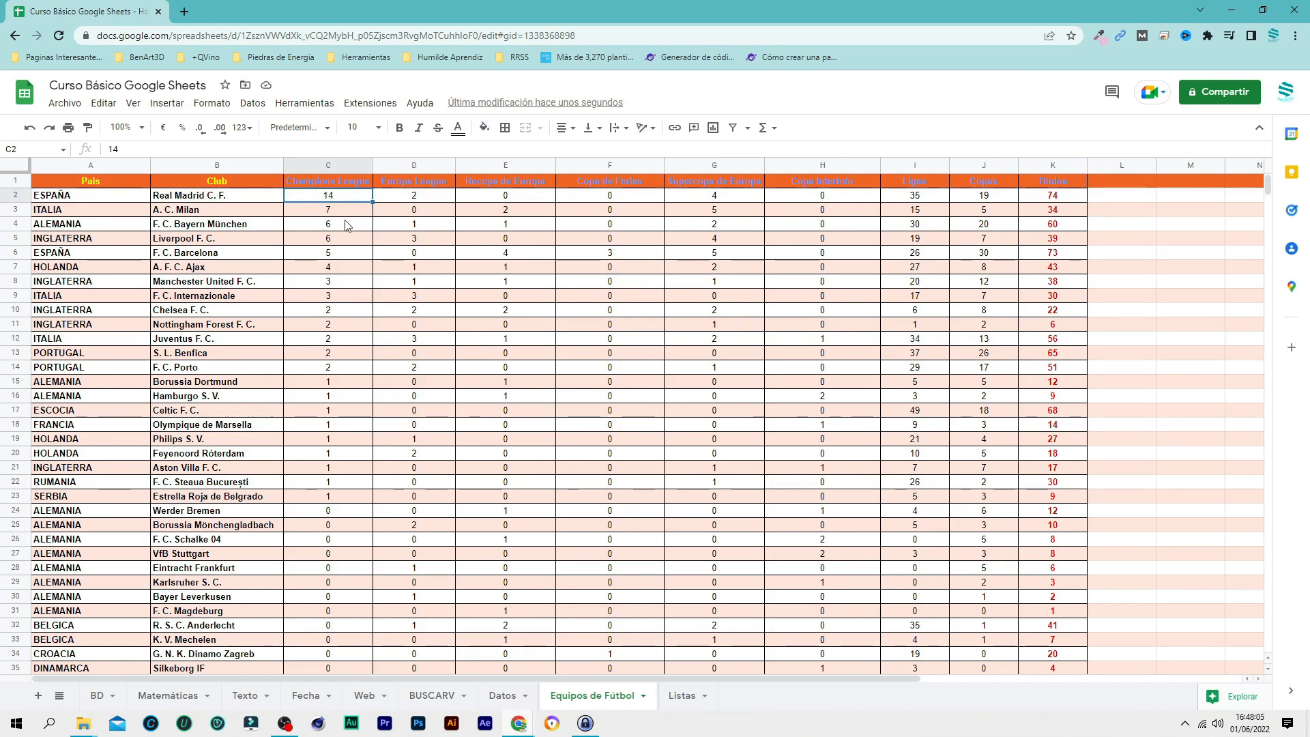
# Step: Set up a range sort of the entire sheet with a header row and País in A → Z order as first criterion
pyautogui.click(30, 172)
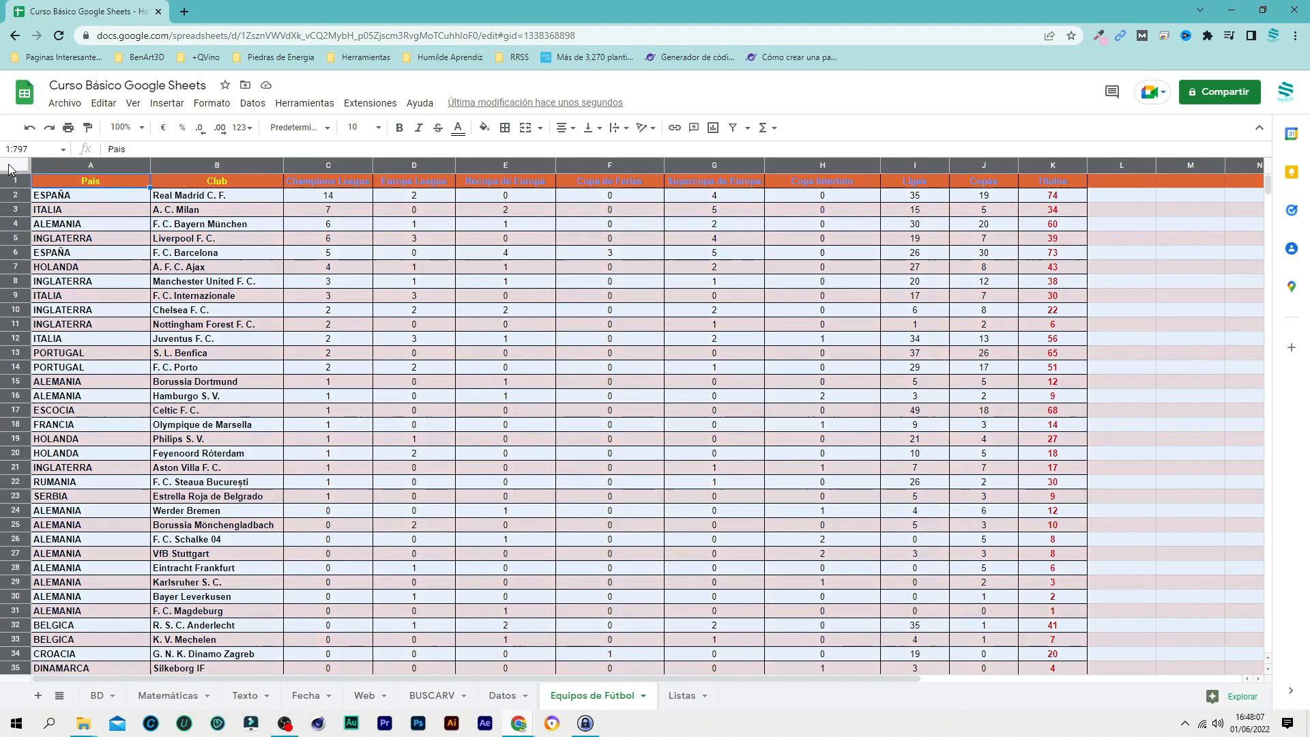
pyautogui.rightClick(434, 278)
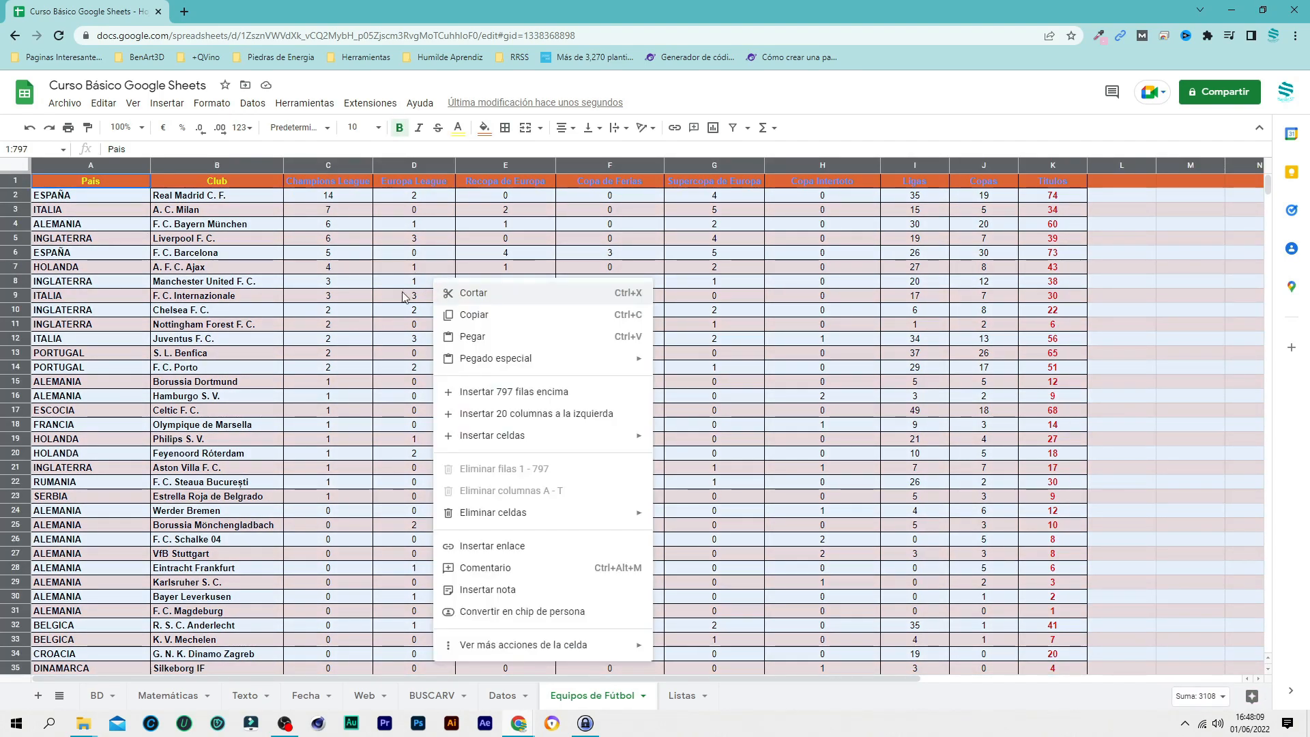
pyautogui.moveTo(541, 655)
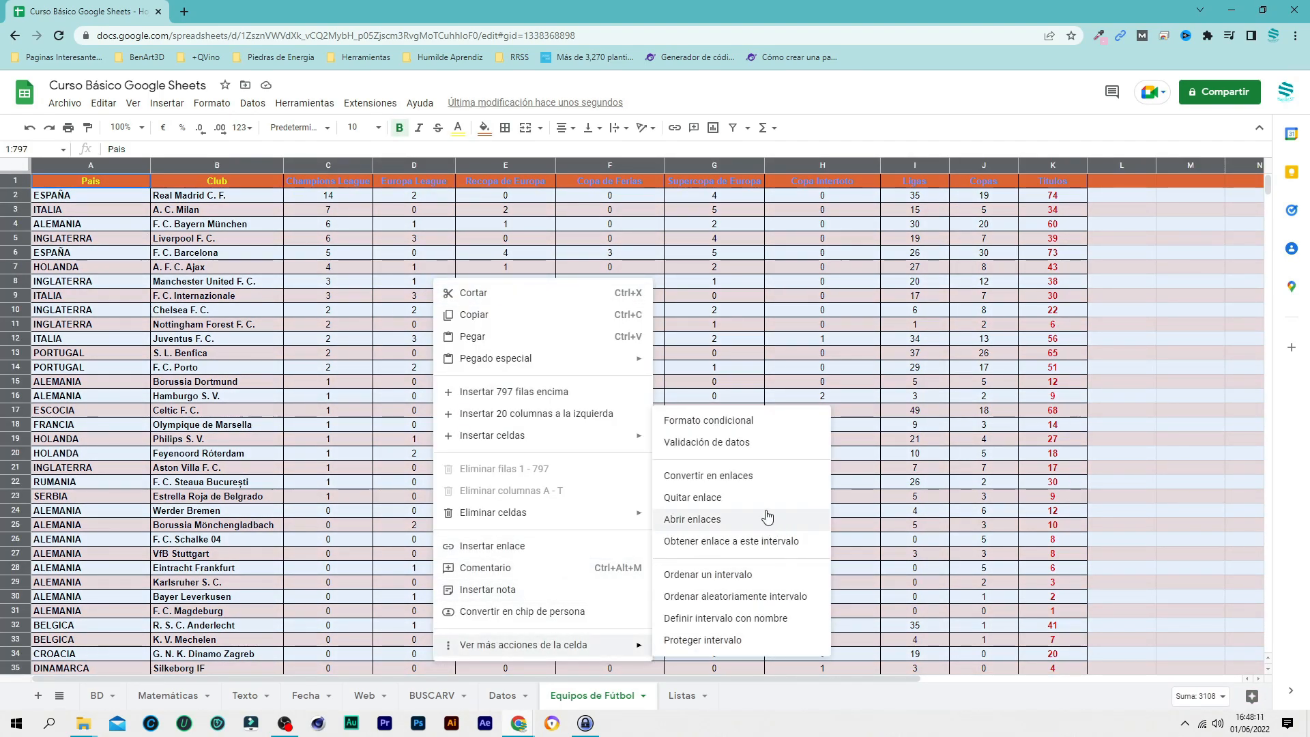
pyautogui.click(739, 575)
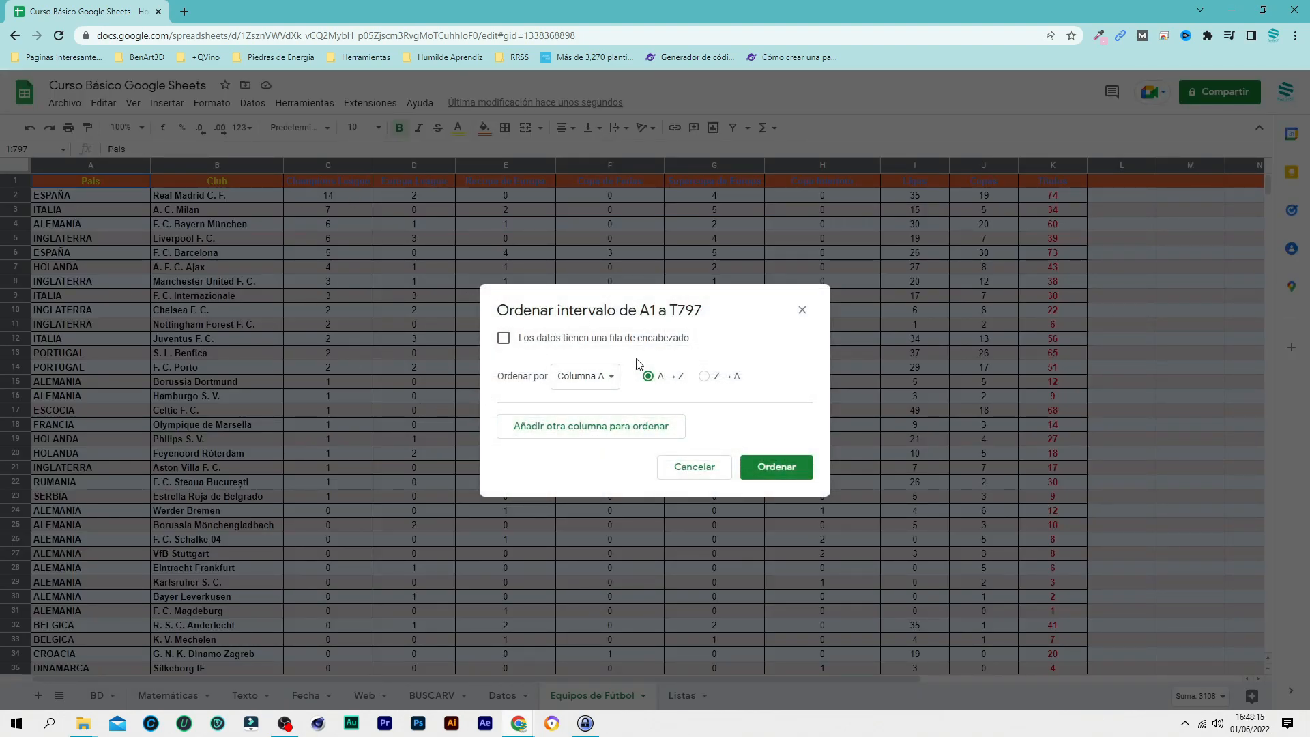
pyautogui.click(503, 338)
pyautogui.click(582, 378)
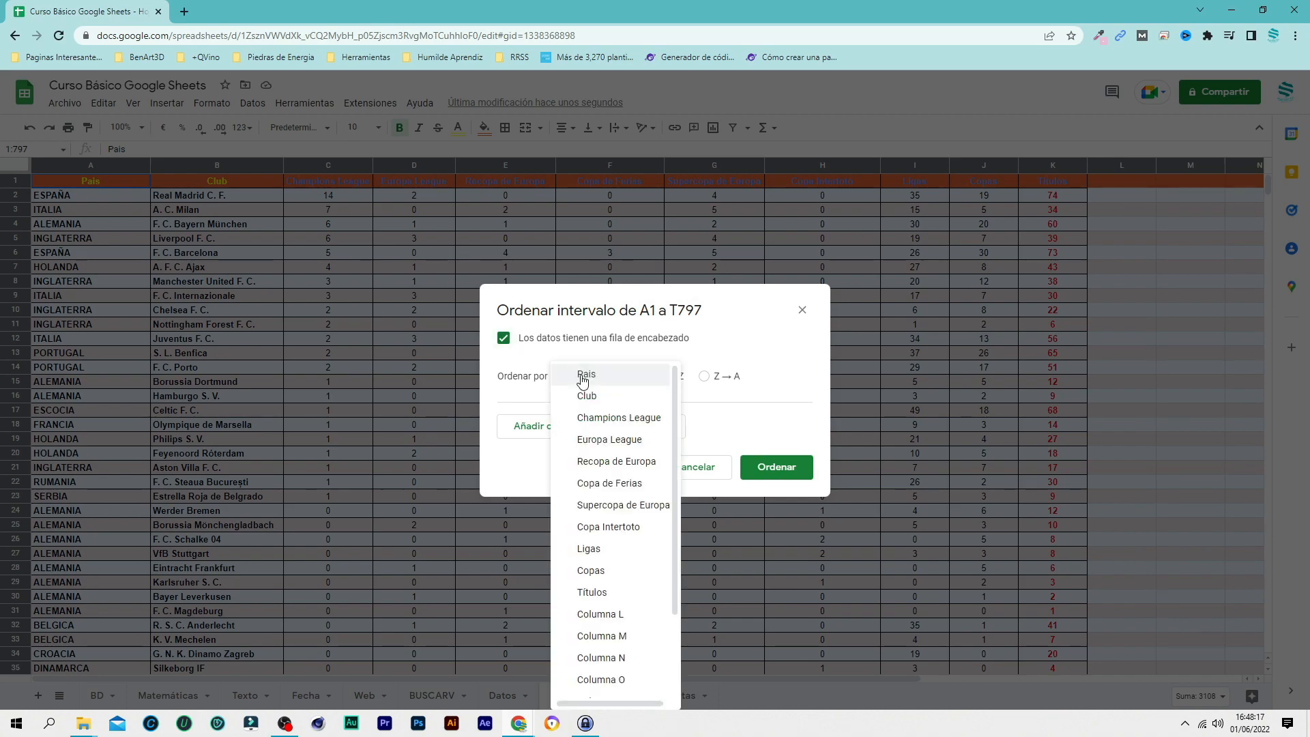
pyautogui.click(601, 381)
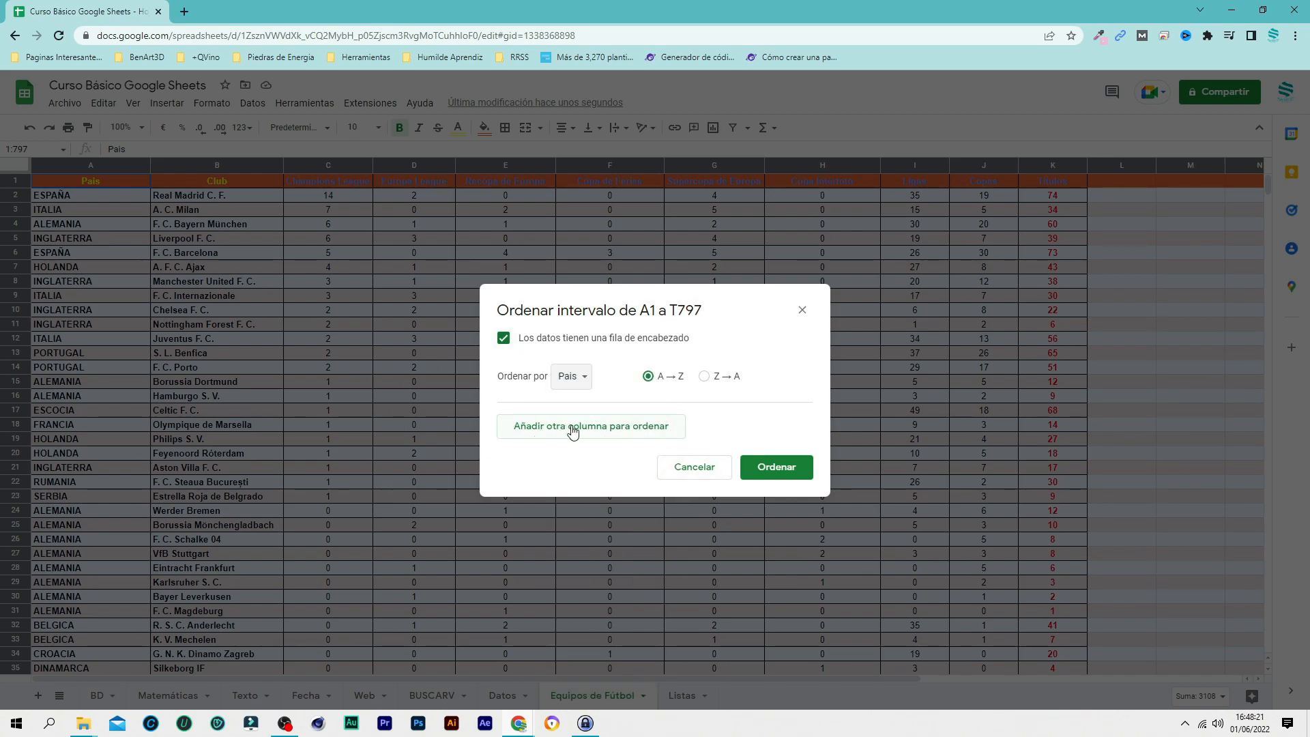
# Step: Add Ligas in Z → A order as the second sort column and apply the sort
pyautogui.click(622, 430)
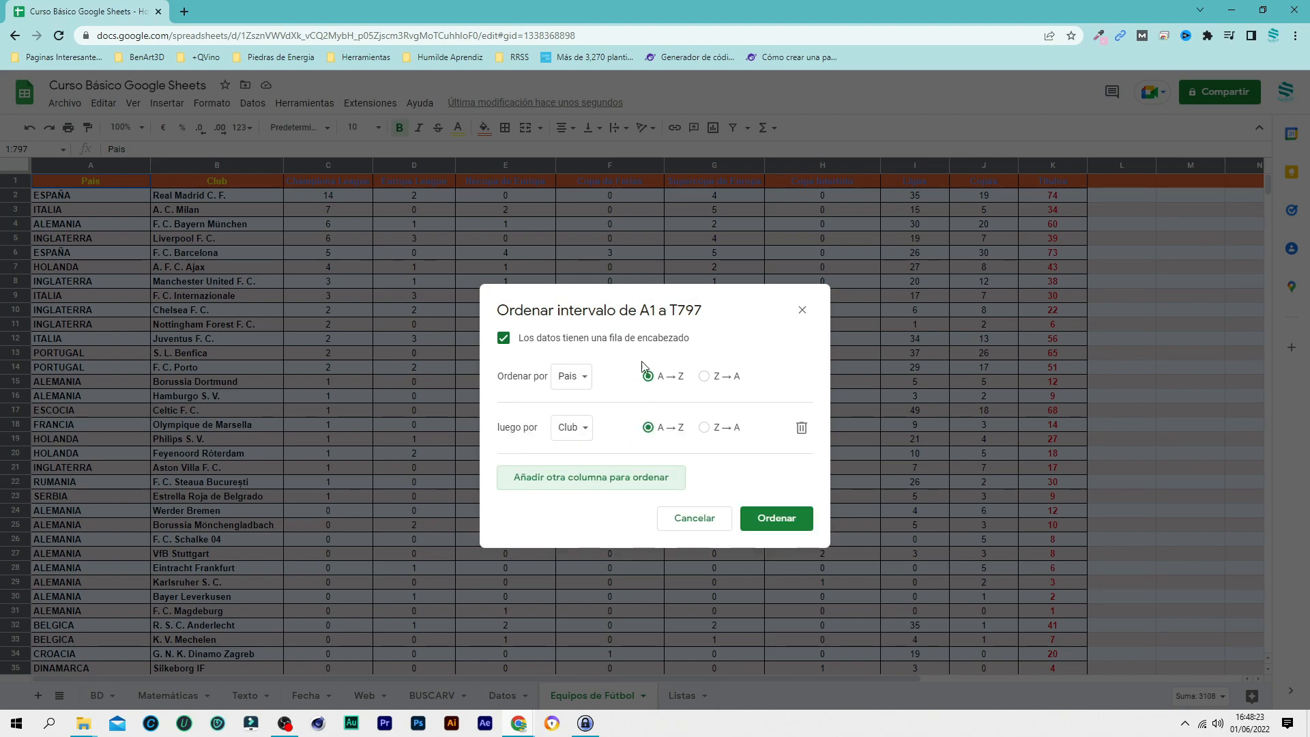
pyautogui.click(582, 434)
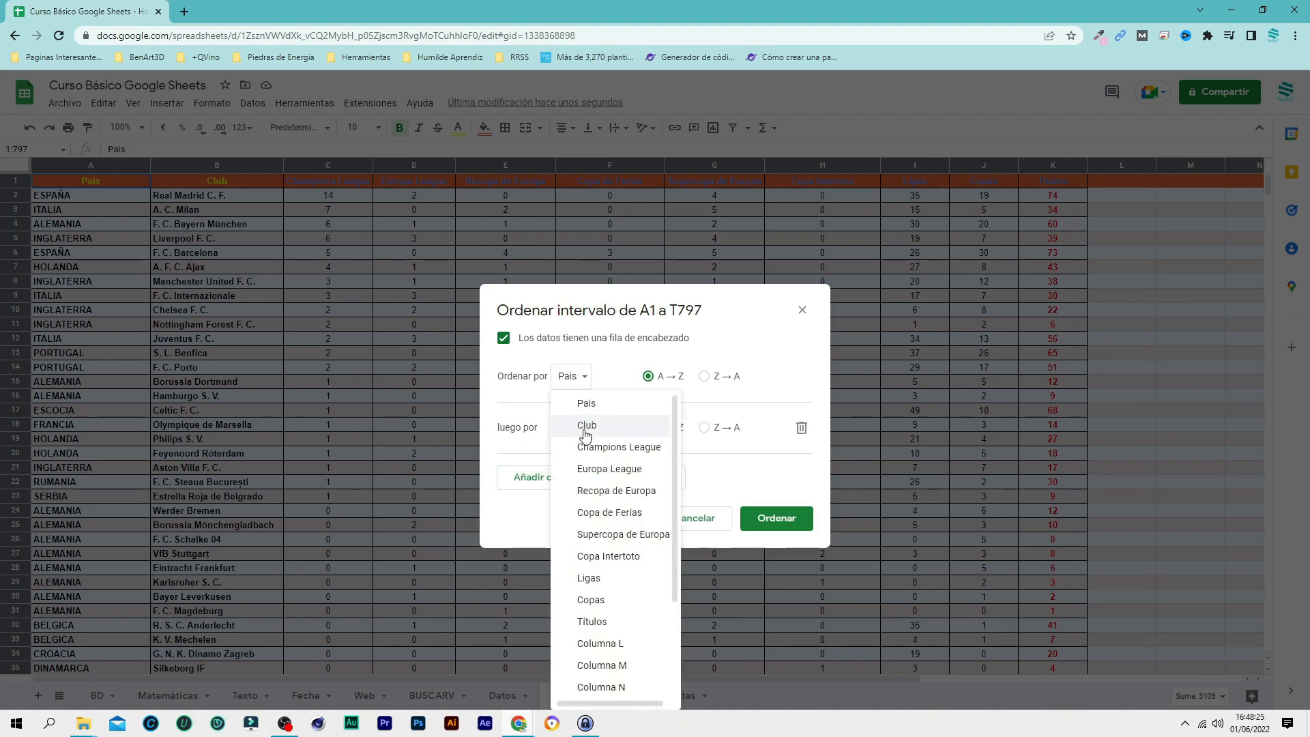
pyautogui.click(617, 579)
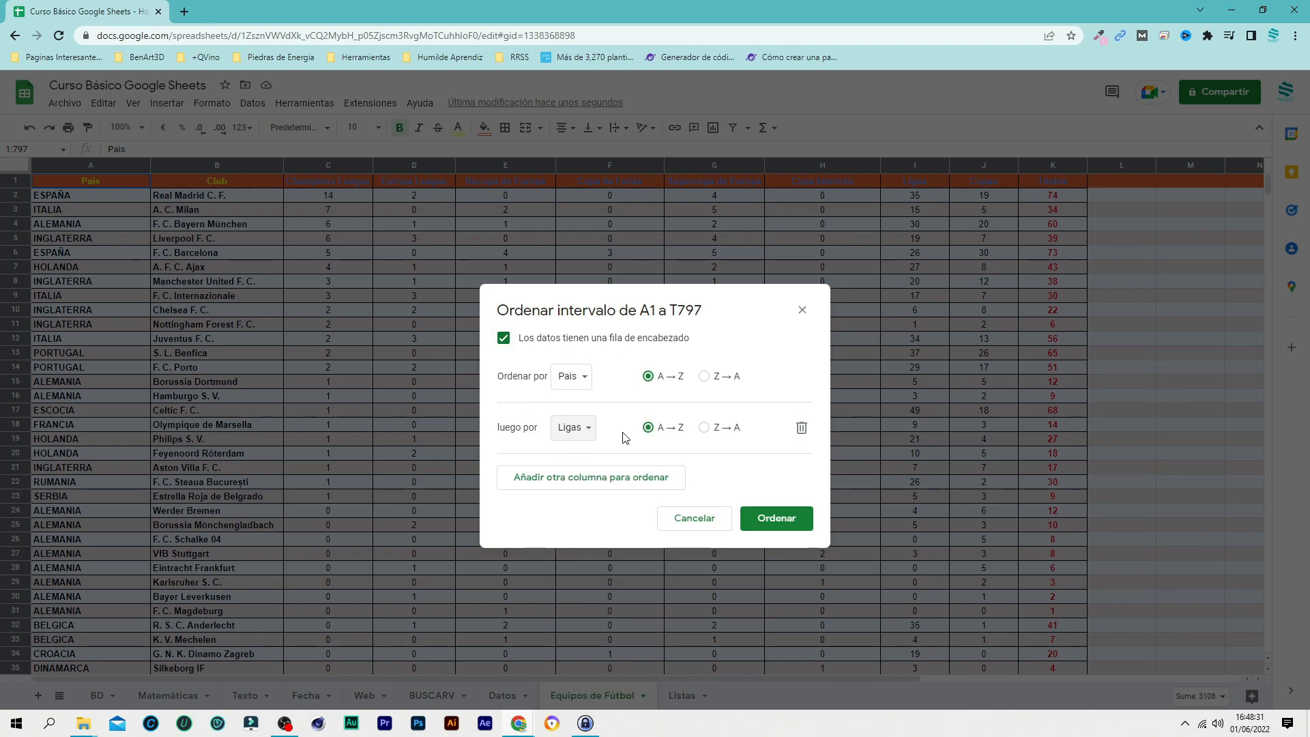
pyautogui.click(705, 428)
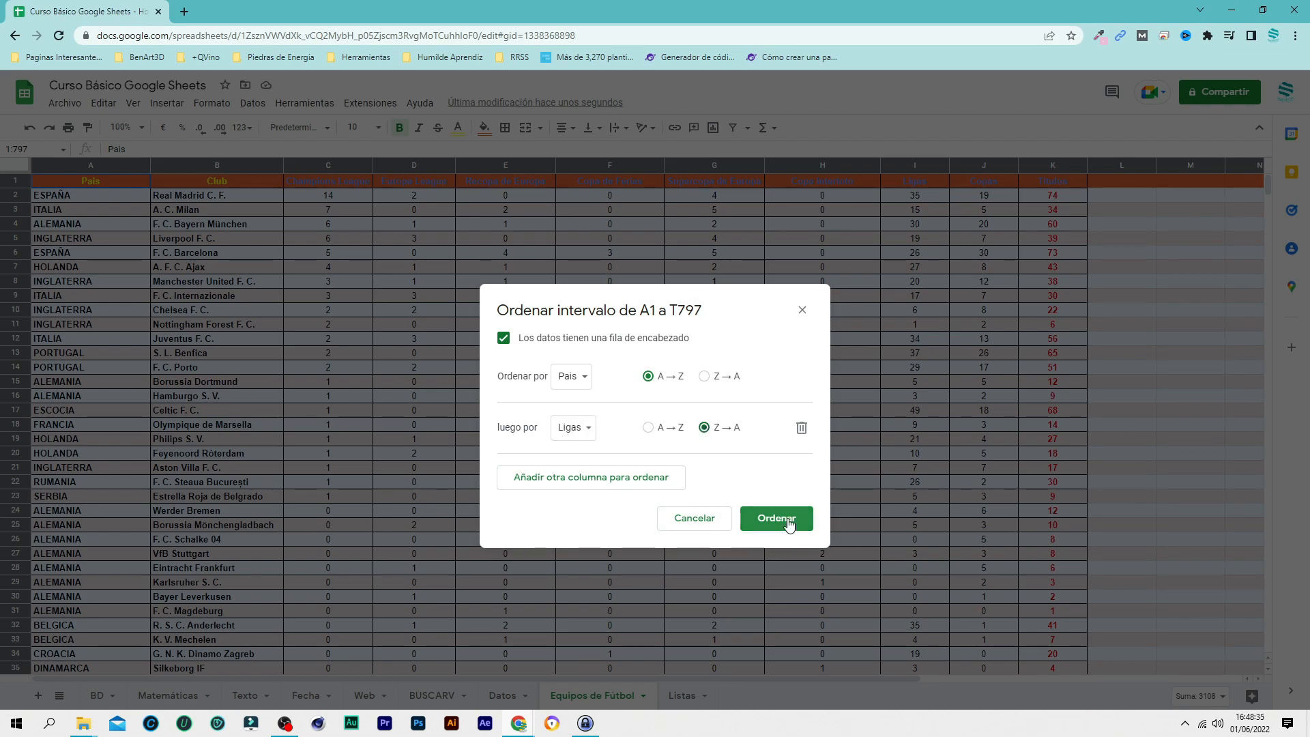
pyautogui.click(776, 518)
pyautogui.click(402, 323)
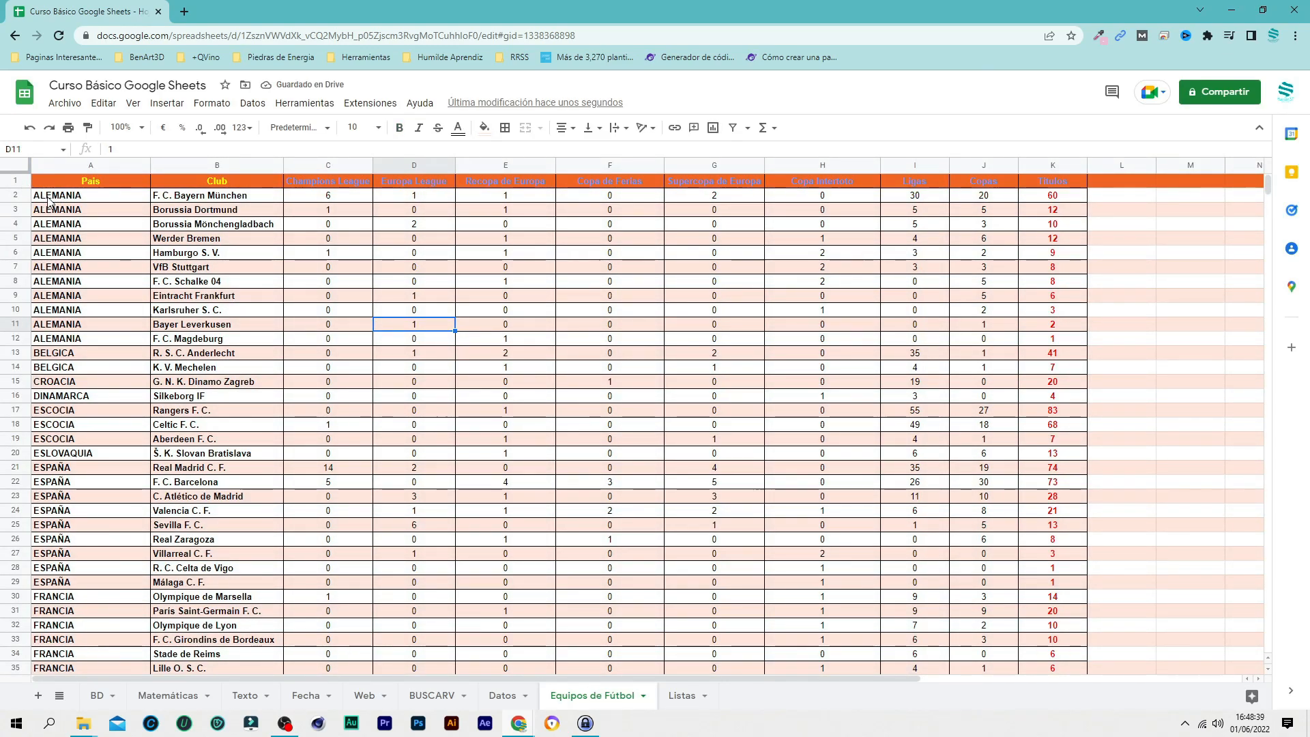
# Step: Examine the Alemania, España and Inglaterra groups in the sorted sheet and how Ligas is ordered within each country
pyautogui.click(88, 167)
pyautogui.scroll(-5, 92, 301)
pyautogui.scroll(1, 99, 307)
pyautogui.scroll(4, 100, 308)
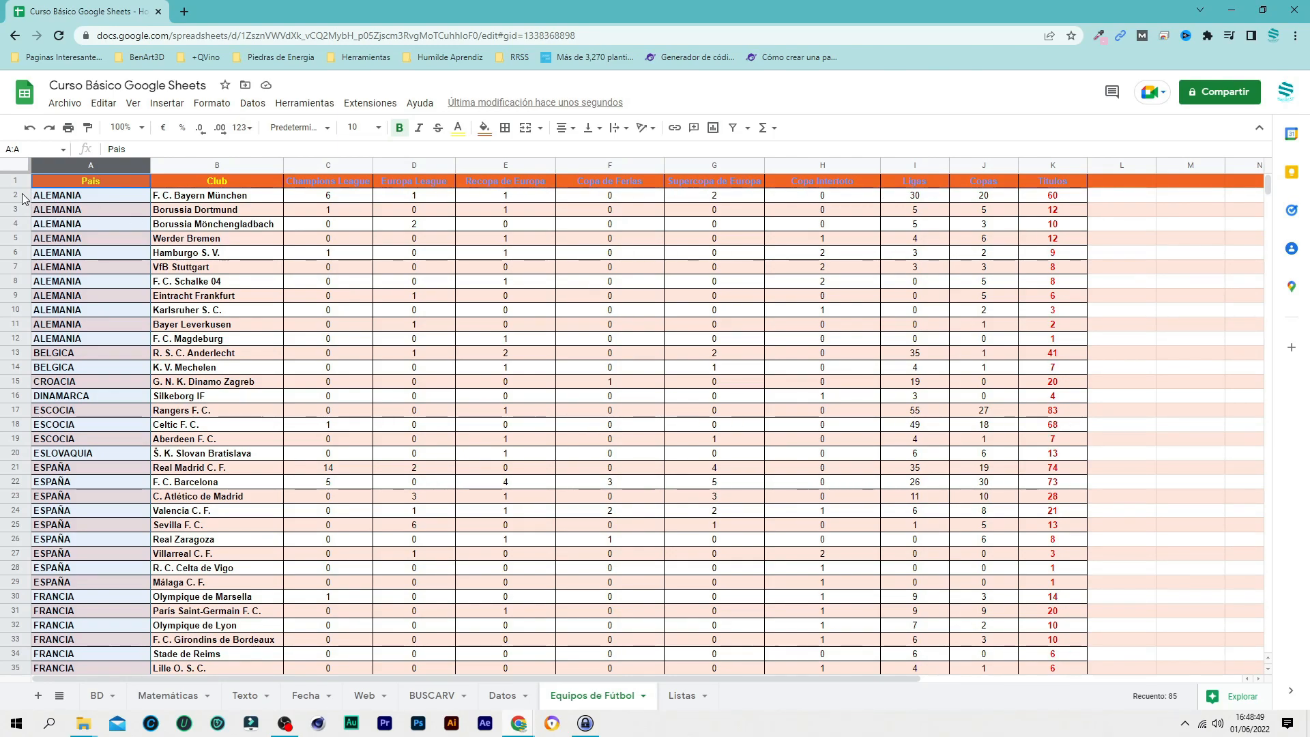
pyautogui.moveTo(73, 199); pyautogui.dragTo(944, 334)
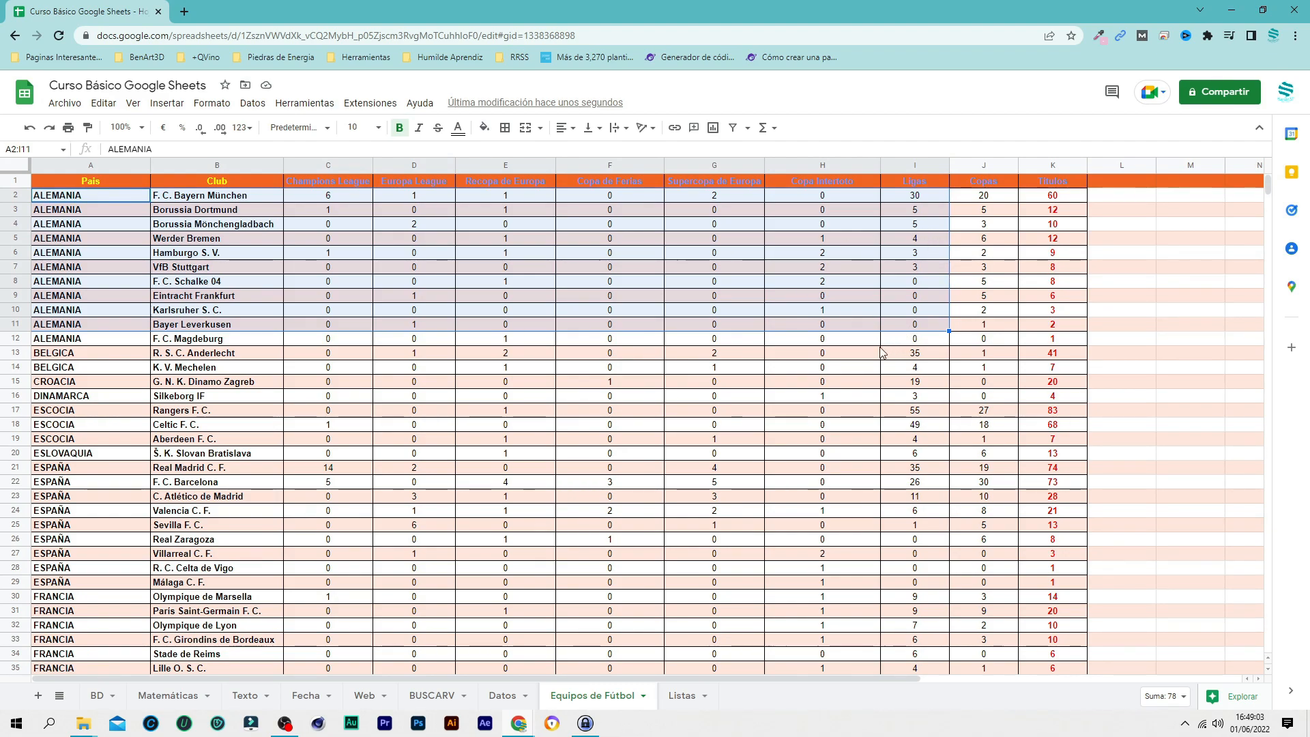
pyautogui.scroll(-5, 121, 388)
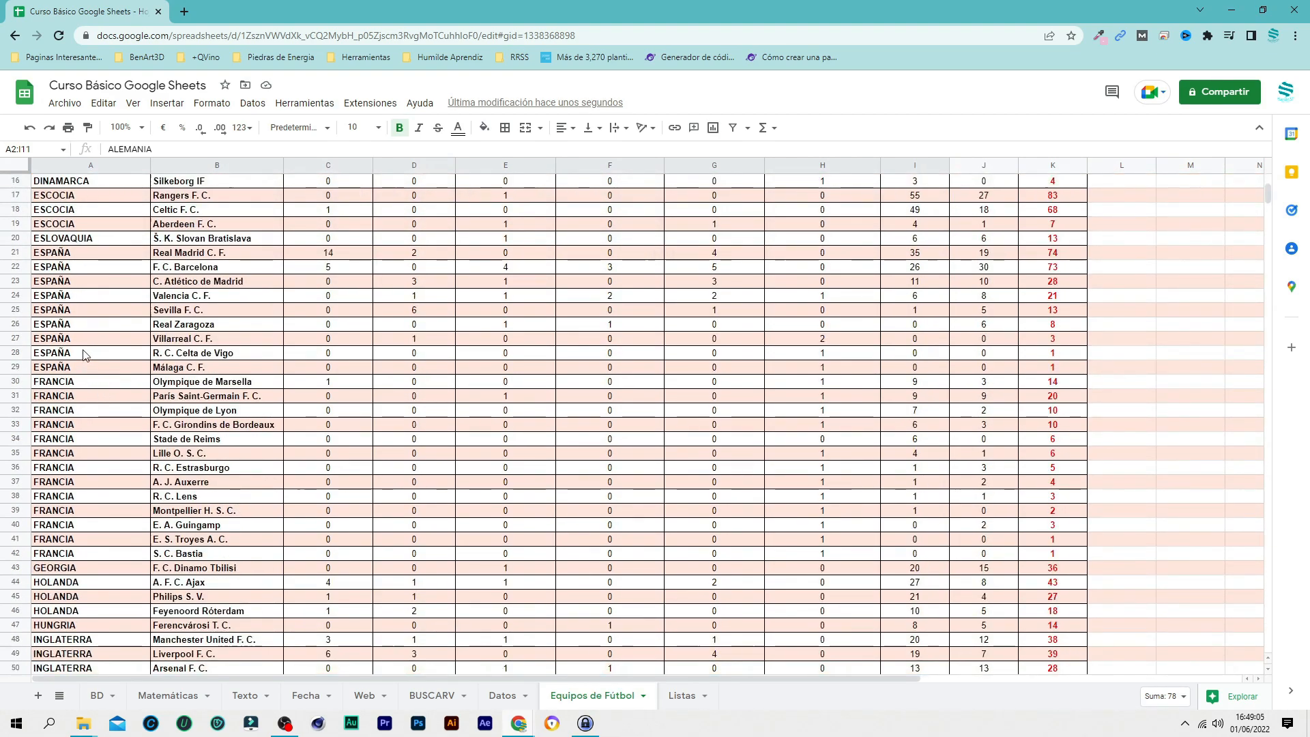
pyautogui.moveTo(47, 255); pyautogui.dragTo(999, 374)
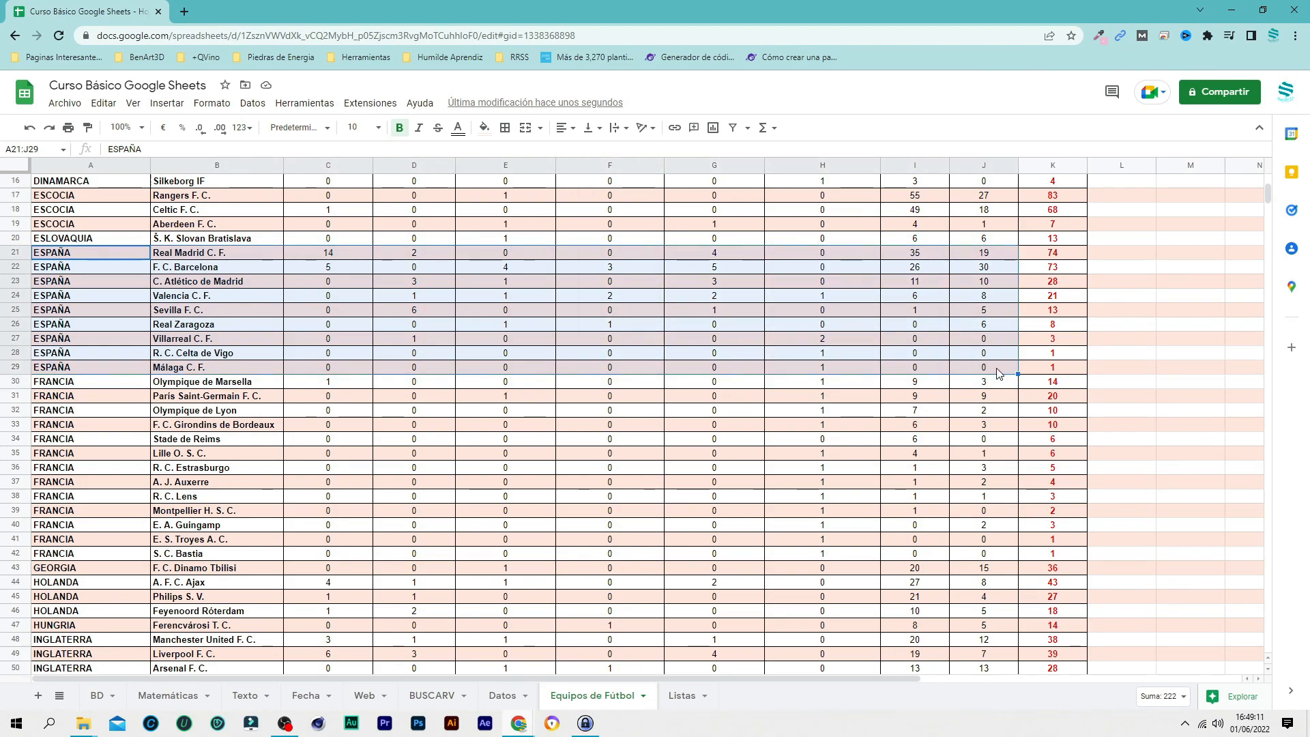
pyautogui.scroll(5, 999, 374)
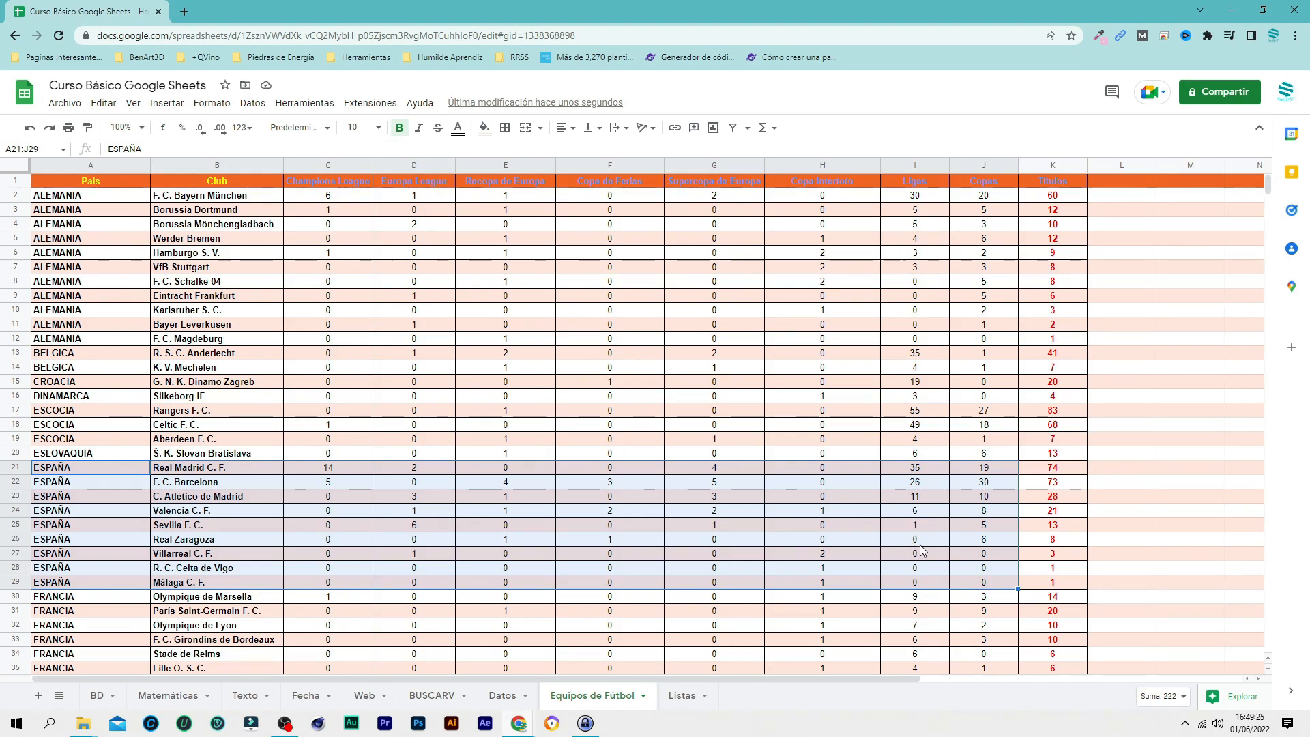
pyautogui.scroll(-10, 739, 506)
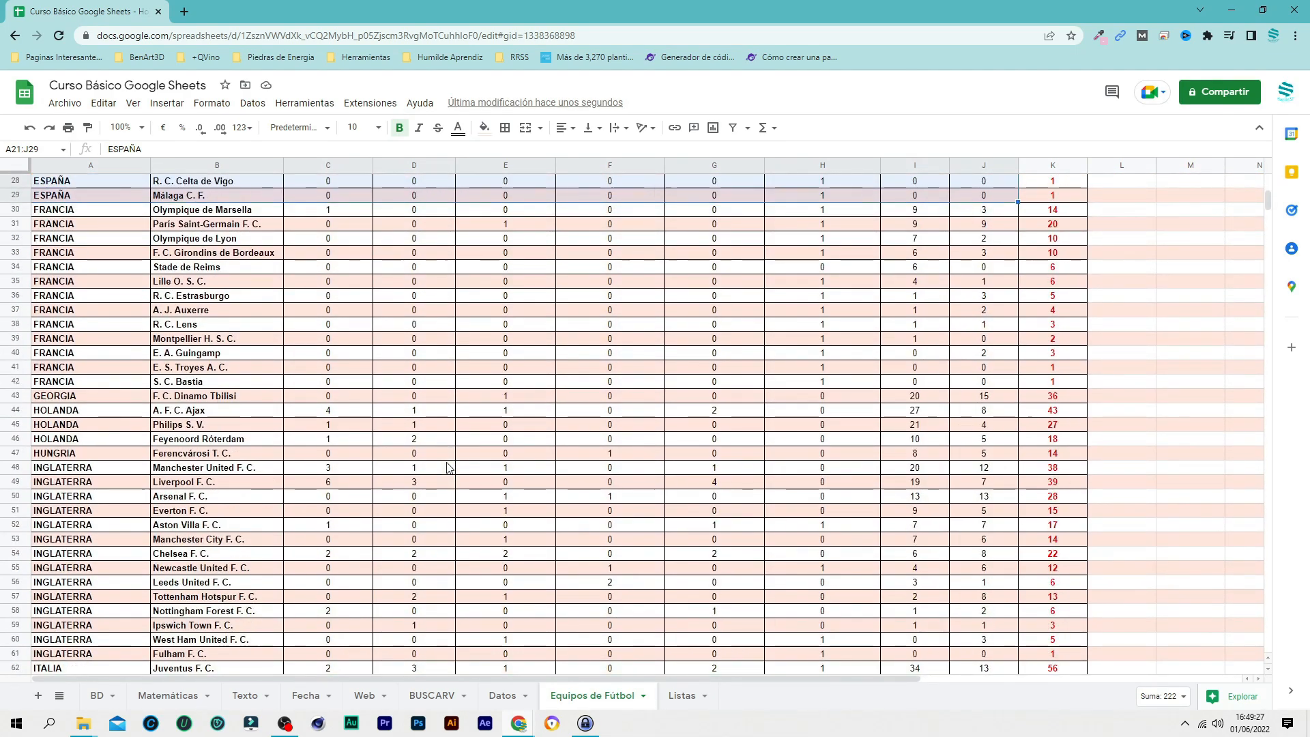
pyautogui.moveTo(59, 356); pyautogui.dragTo(1068, 544)
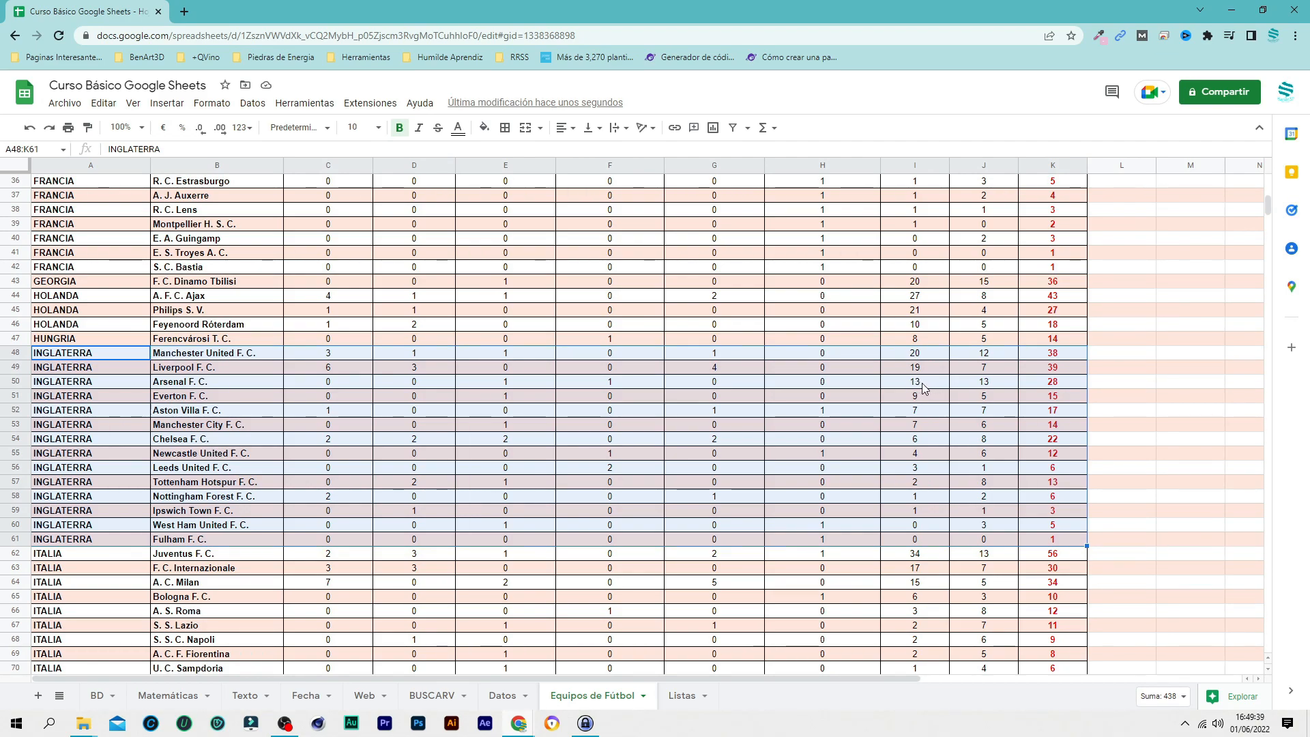
pyautogui.scroll(-5, 874, 442)
pyautogui.scroll(15, 323, 194)
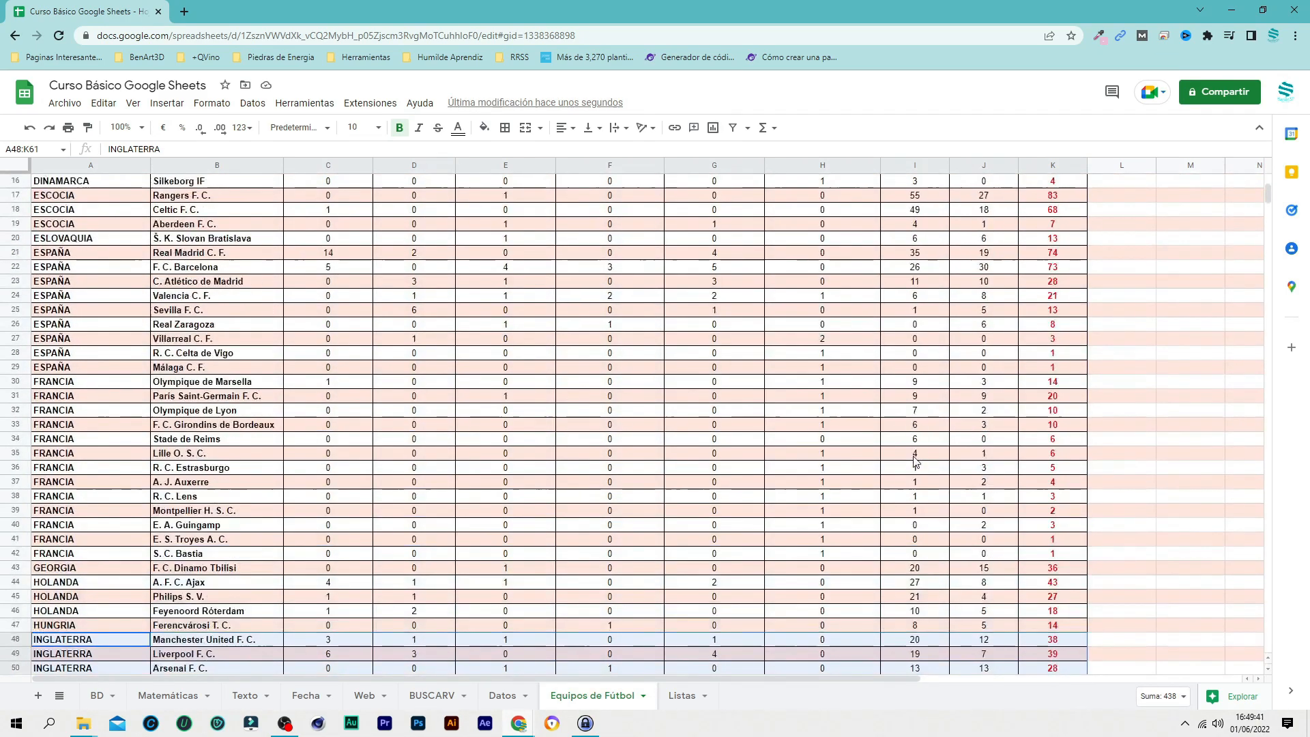
# Step: Set up a range sort of the entire sheet with a header row and País in A → Z order as first criterion
pyautogui.hotkey('ctrl', 'a')
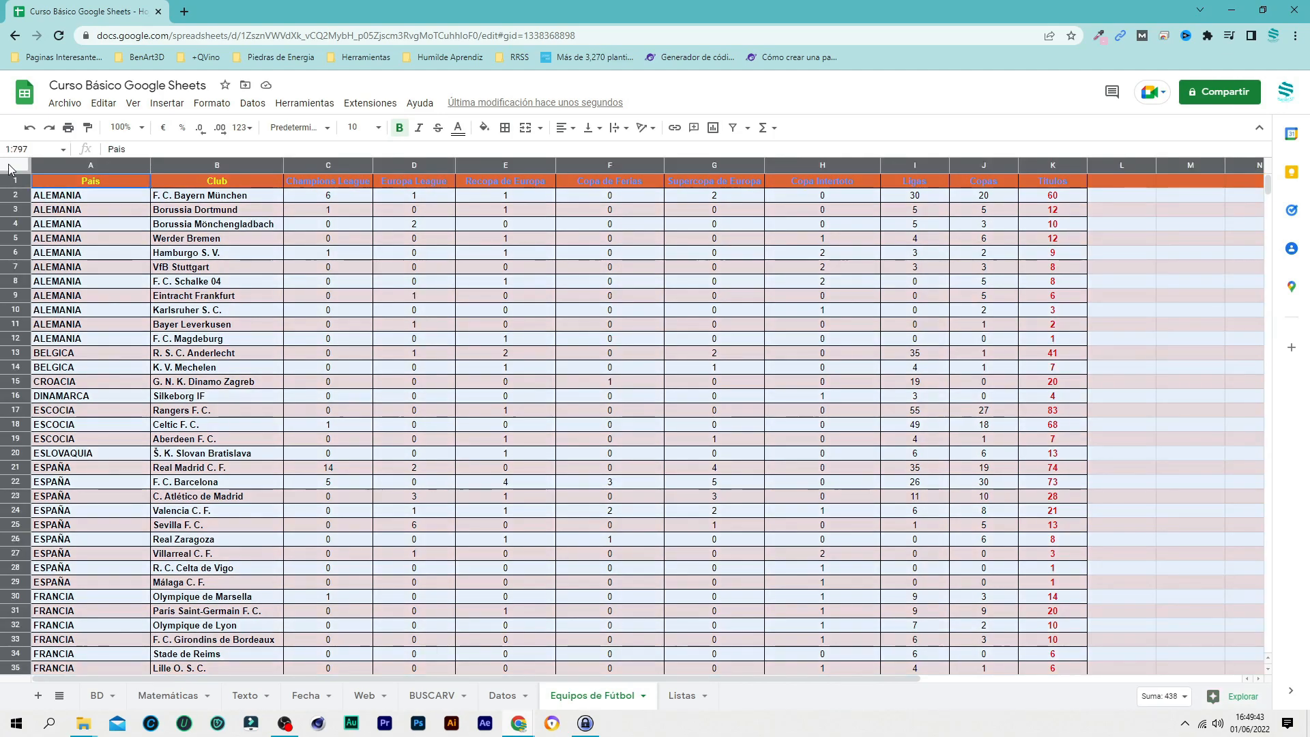
pyautogui.rightClick(306, 311)
pyautogui.moveTo(396, 678)
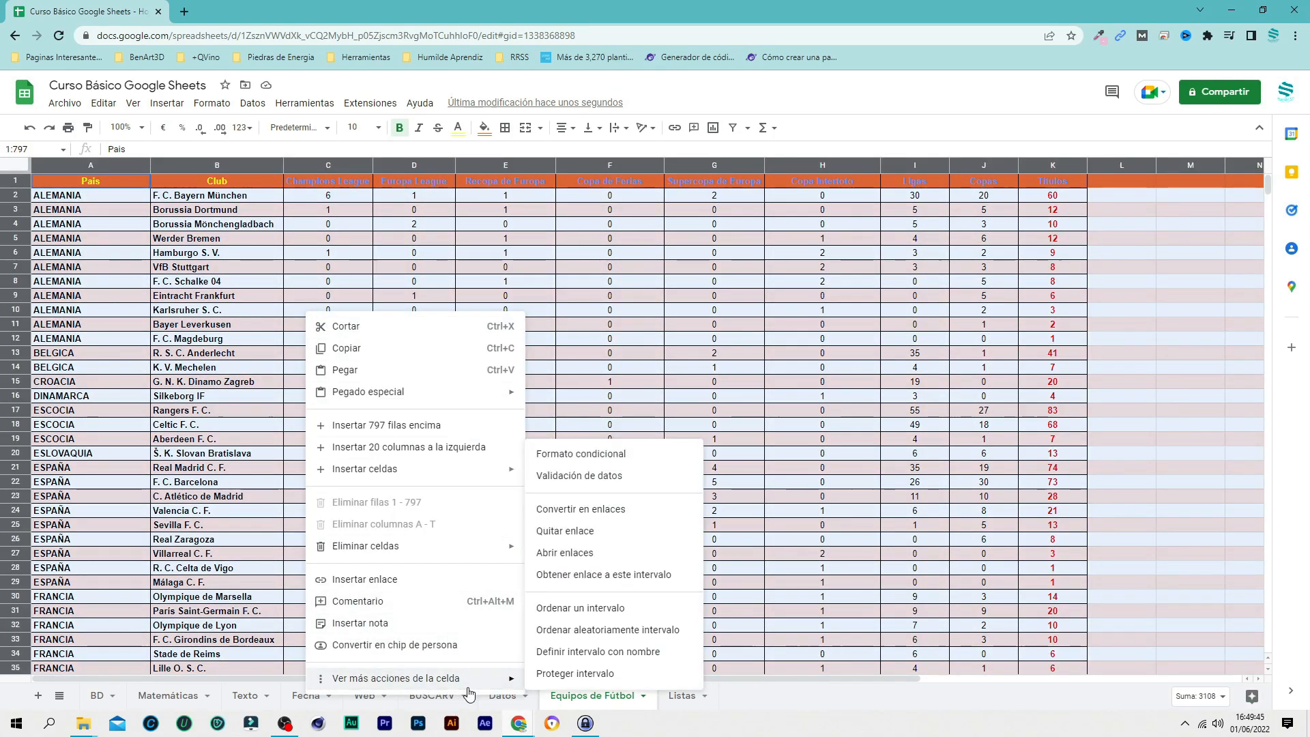
pyautogui.click(618, 608)
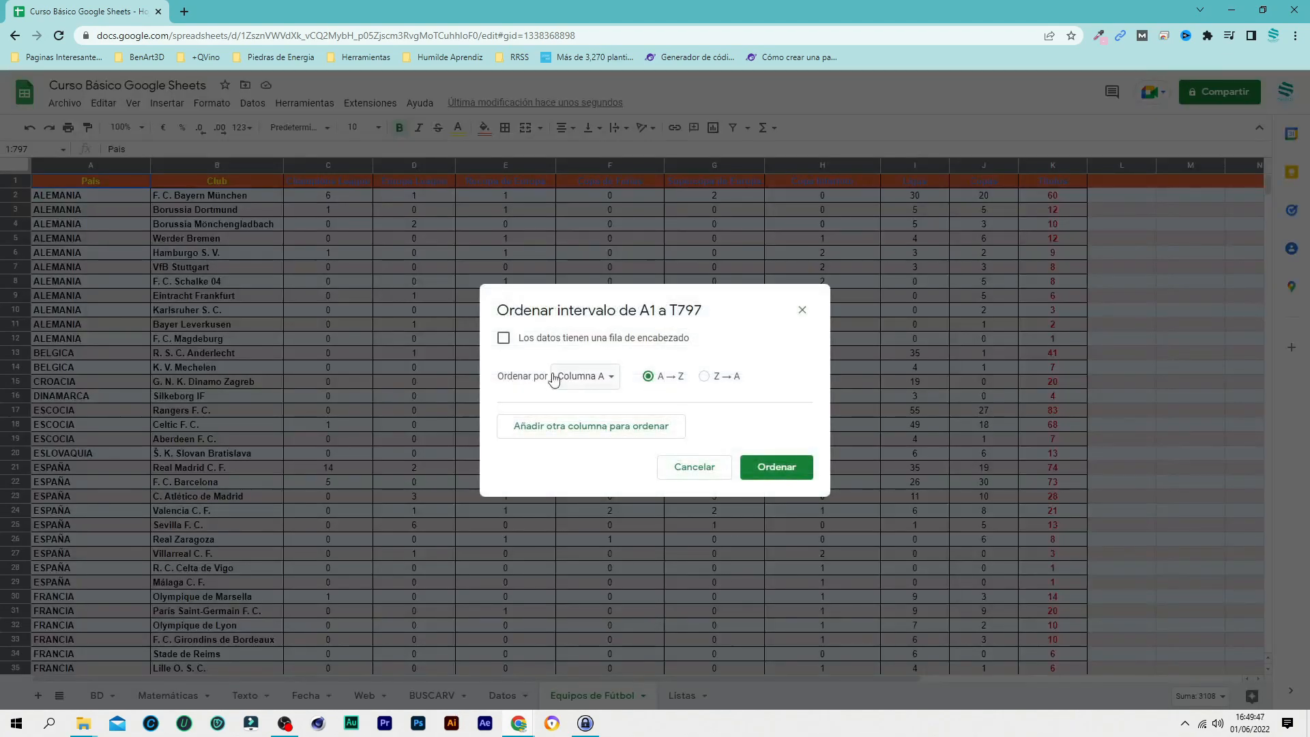
pyautogui.click(504, 338)
# Step: Add Ligas and Copas, both in Z → A order, as second and third sort columns and apply the sort
pyautogui.click(592, 430)
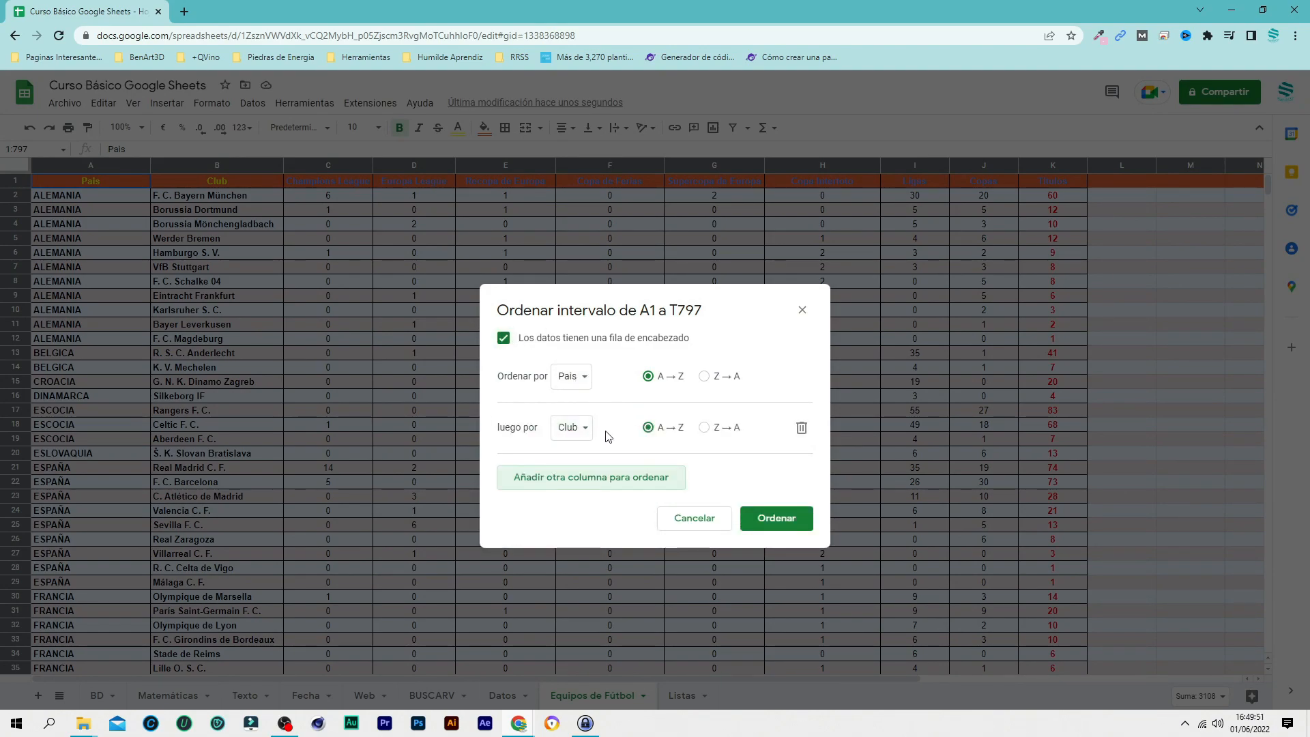
pyautogui.click(579, 430)
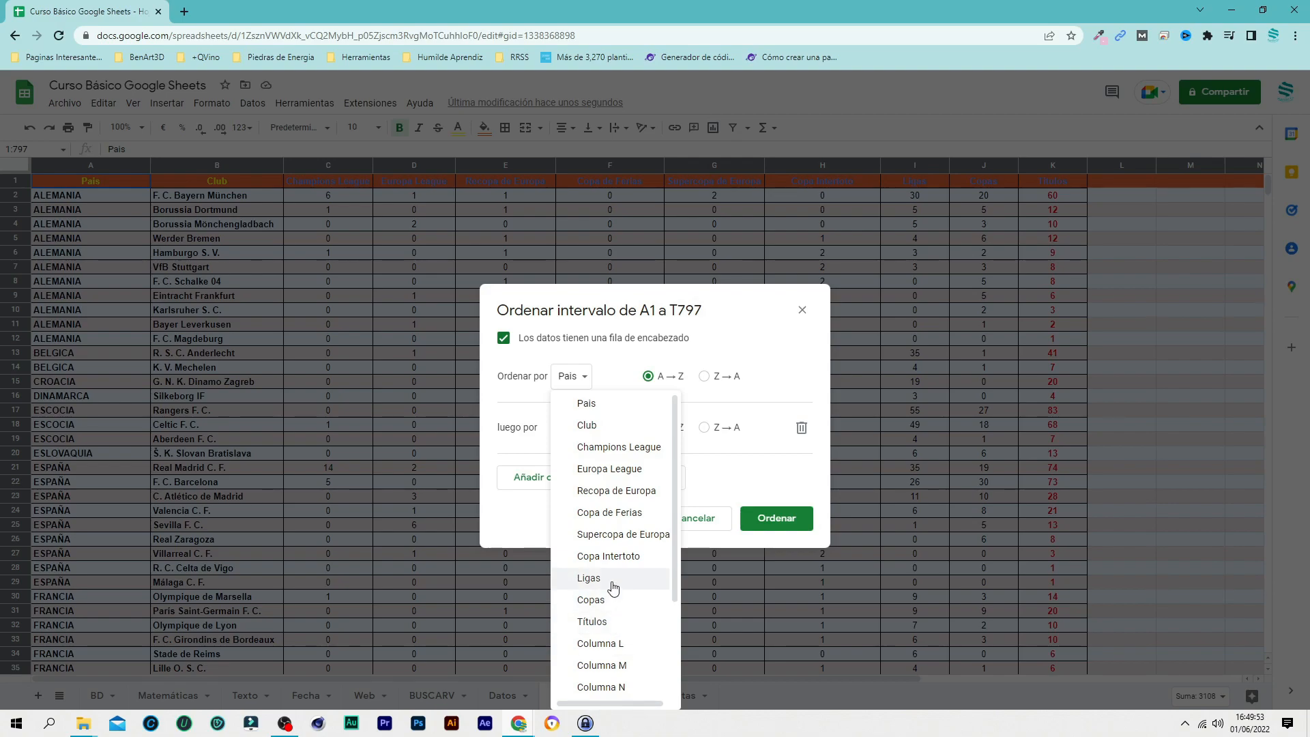
pyautogui.click(589, 578)
pyautogui.click(565, 479)
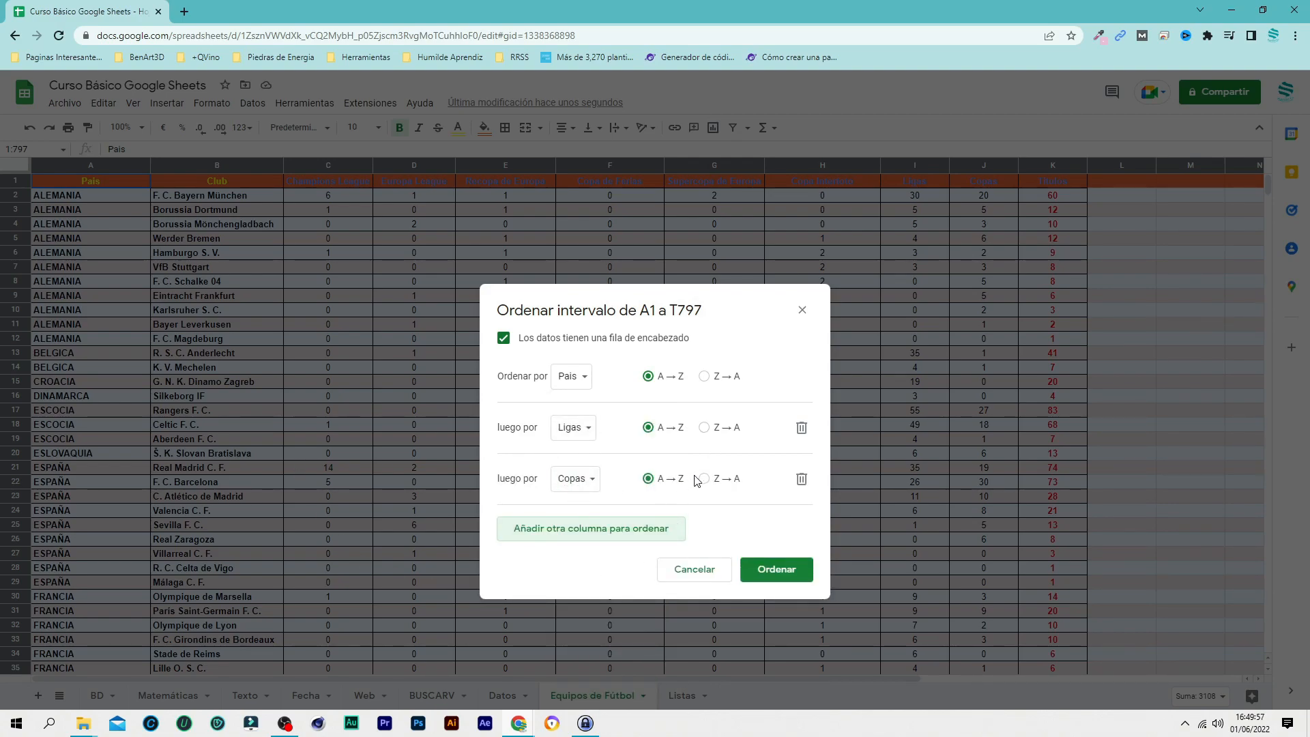
pyautogui.click(705, 428)
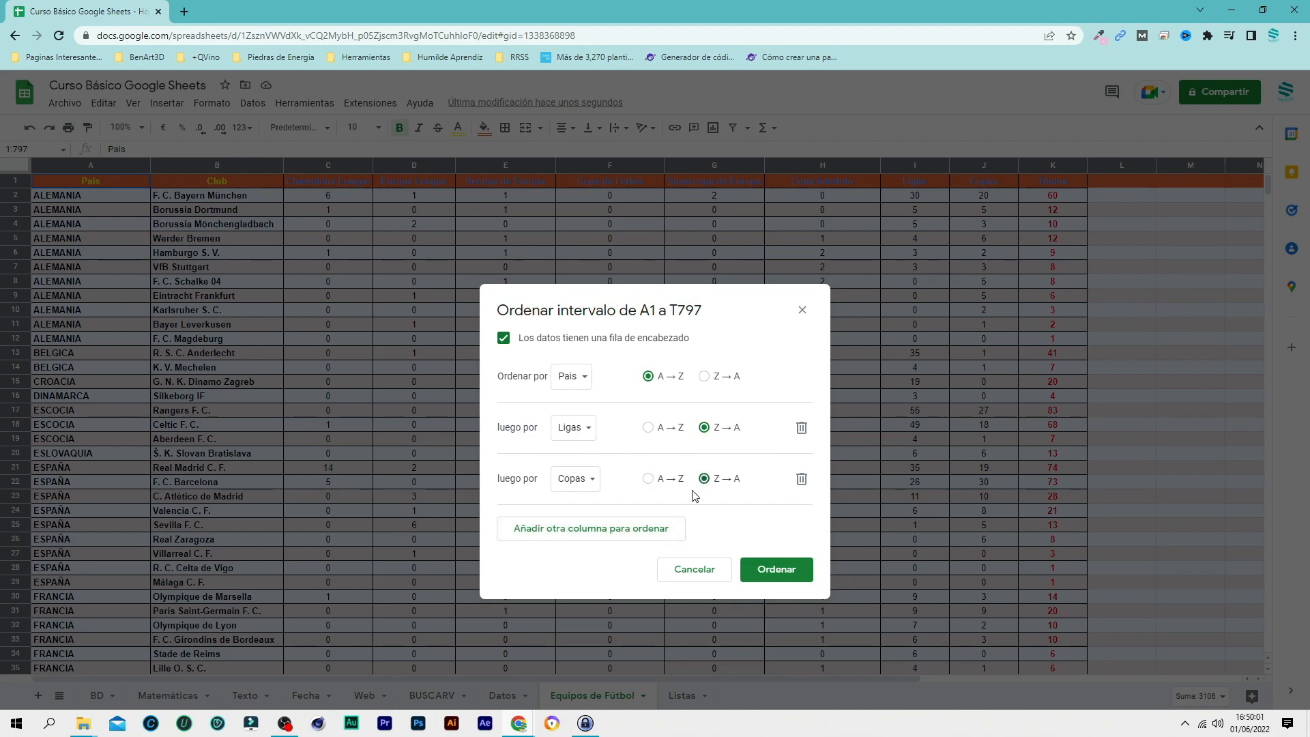
pyautogui.click(793, 575)
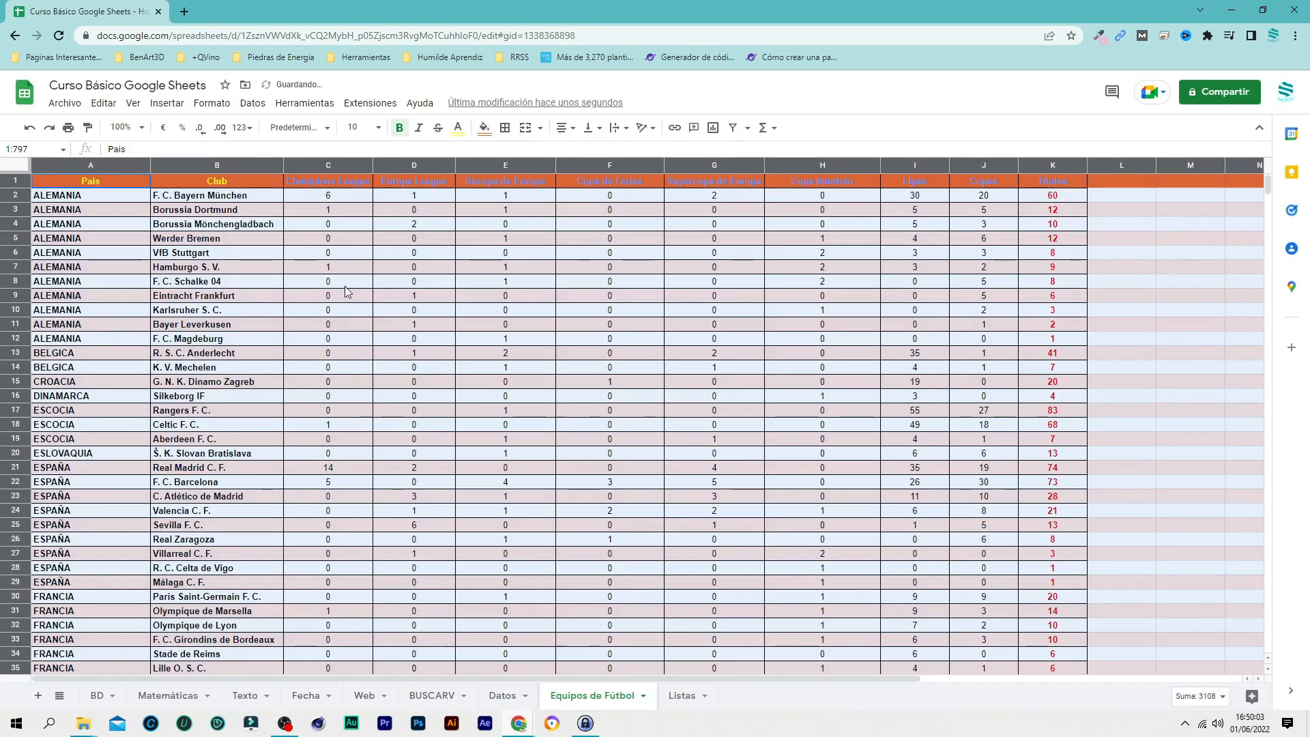
# Step: Examine the Ligas and Copas values of the Alemania and España clubs in the sorted sheet
pyautogui.click(254, 295)
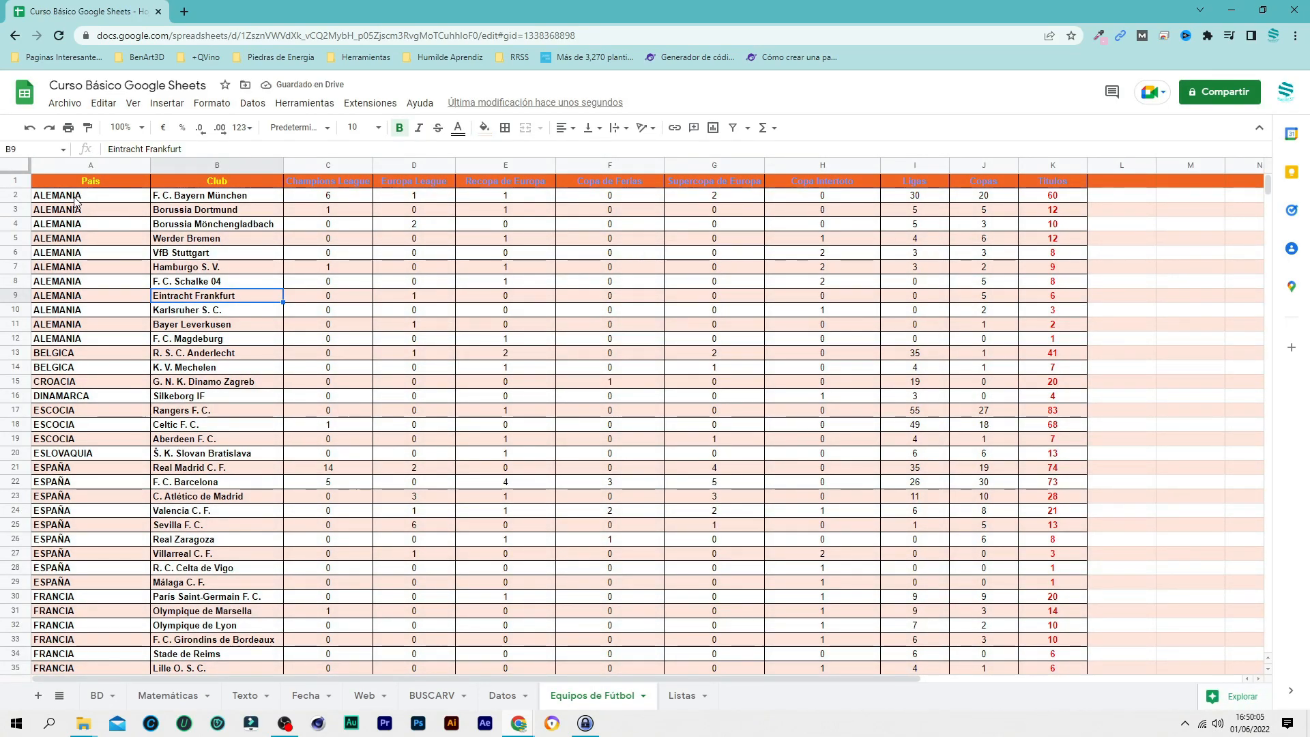
pyautogui.click(75, 197)
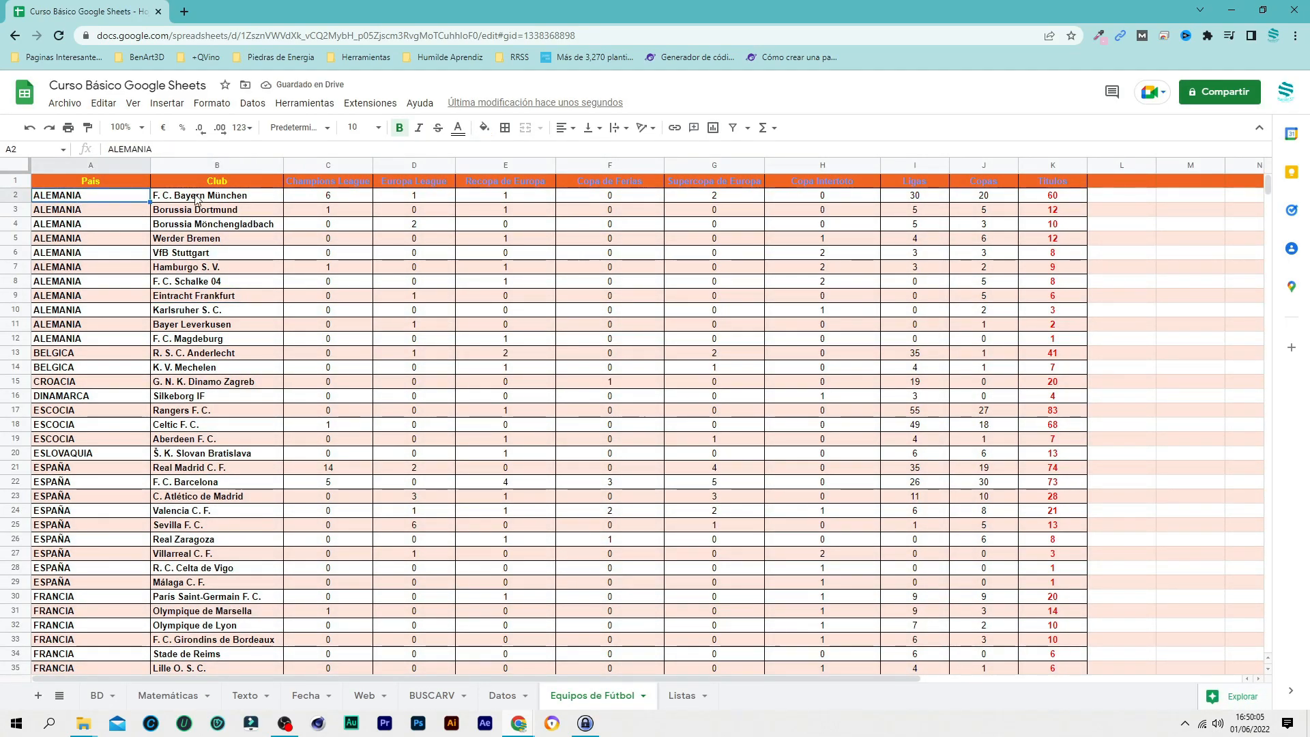
pyautogui.click(910, 197)
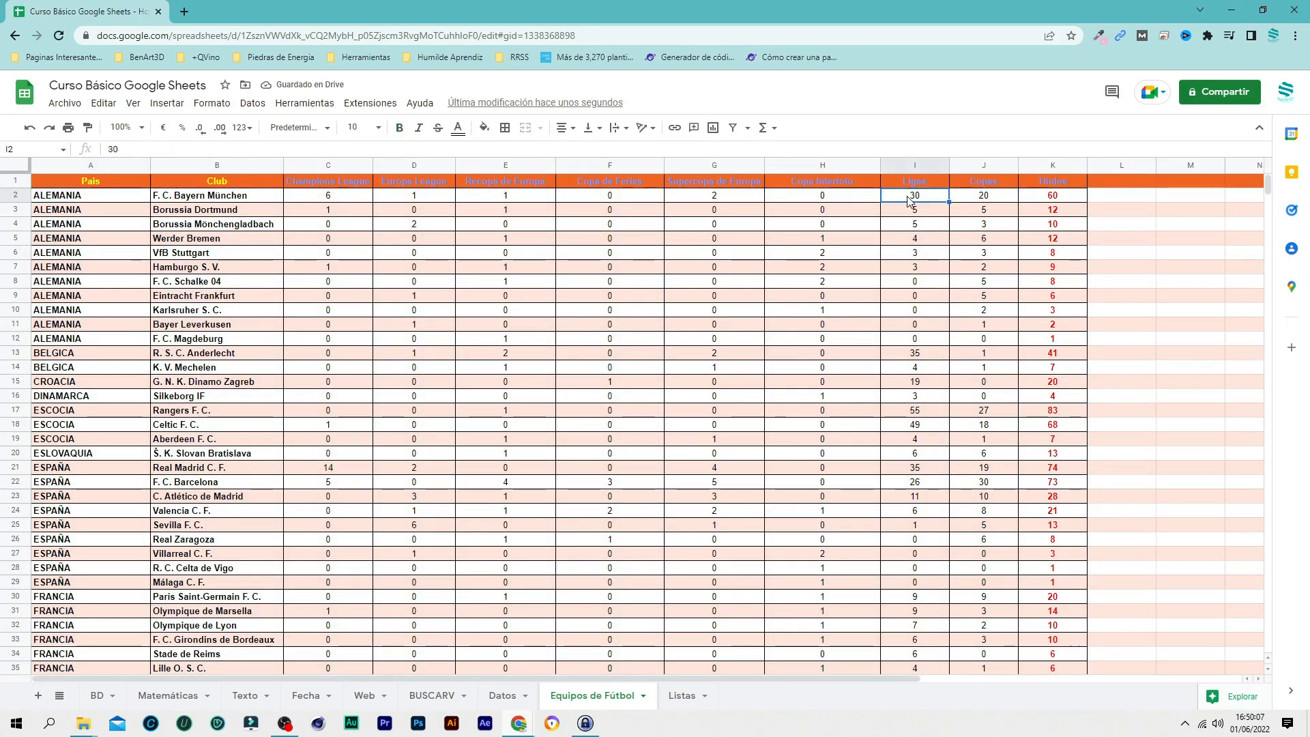
pyautogui.click(998, 199)
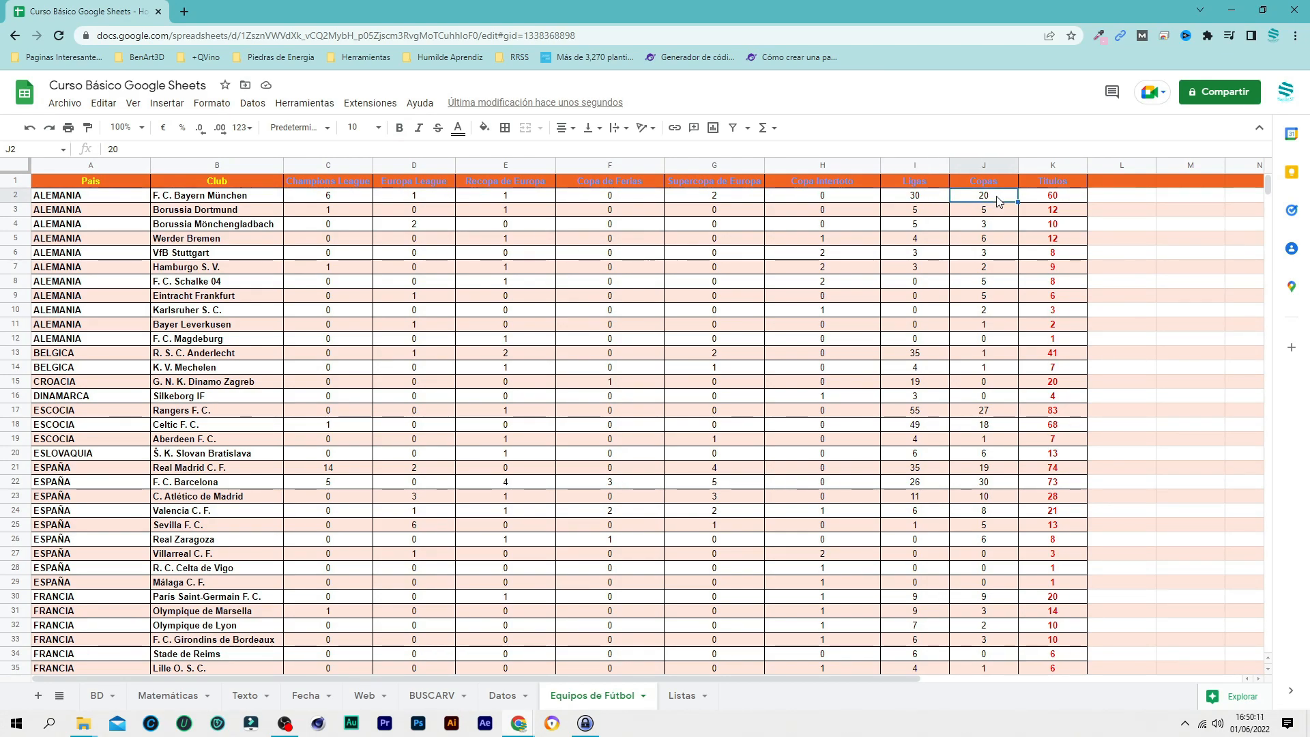
pyautogui.scroll(-2, 222, 387)
pyautogui.moveTo(72, 367); pyautogui.dragTo(82, 496)
pyautogui.moveTo(188, 497); pyautogui.dragTo(983, 485)
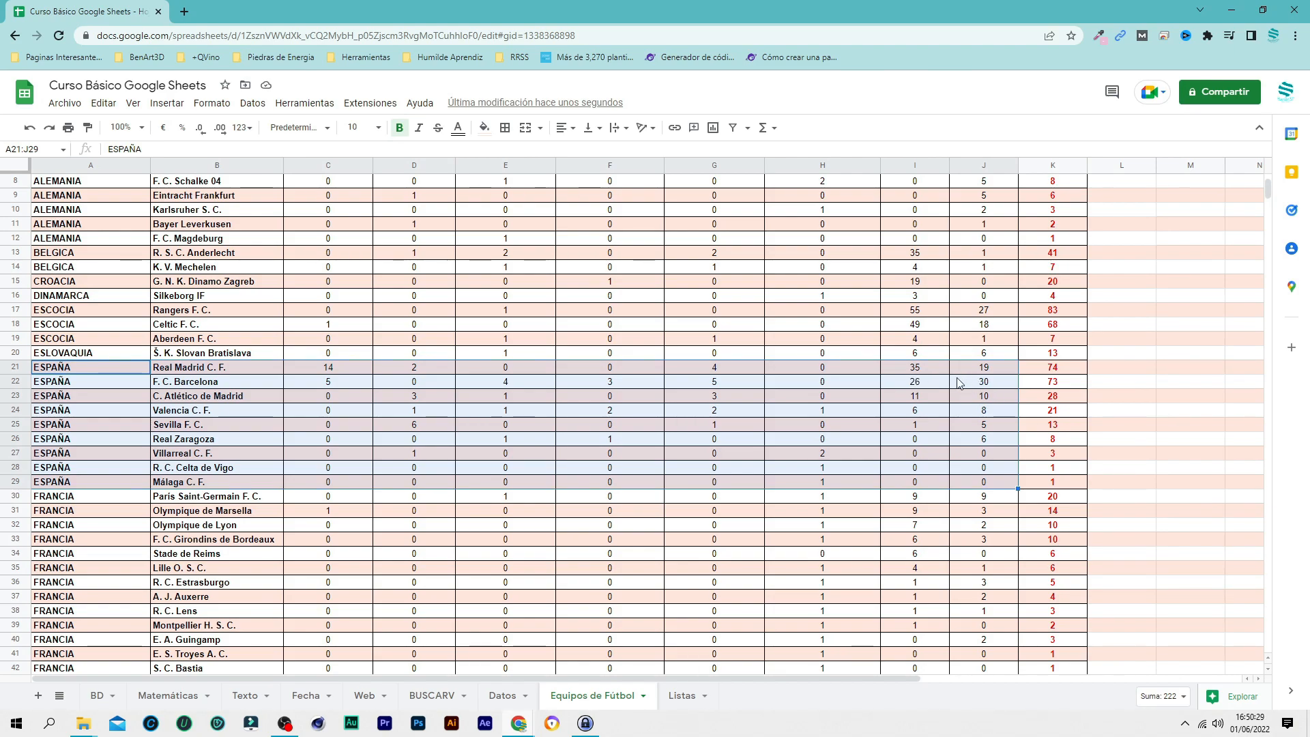
pyautogui.scroll(3, 973, 384)
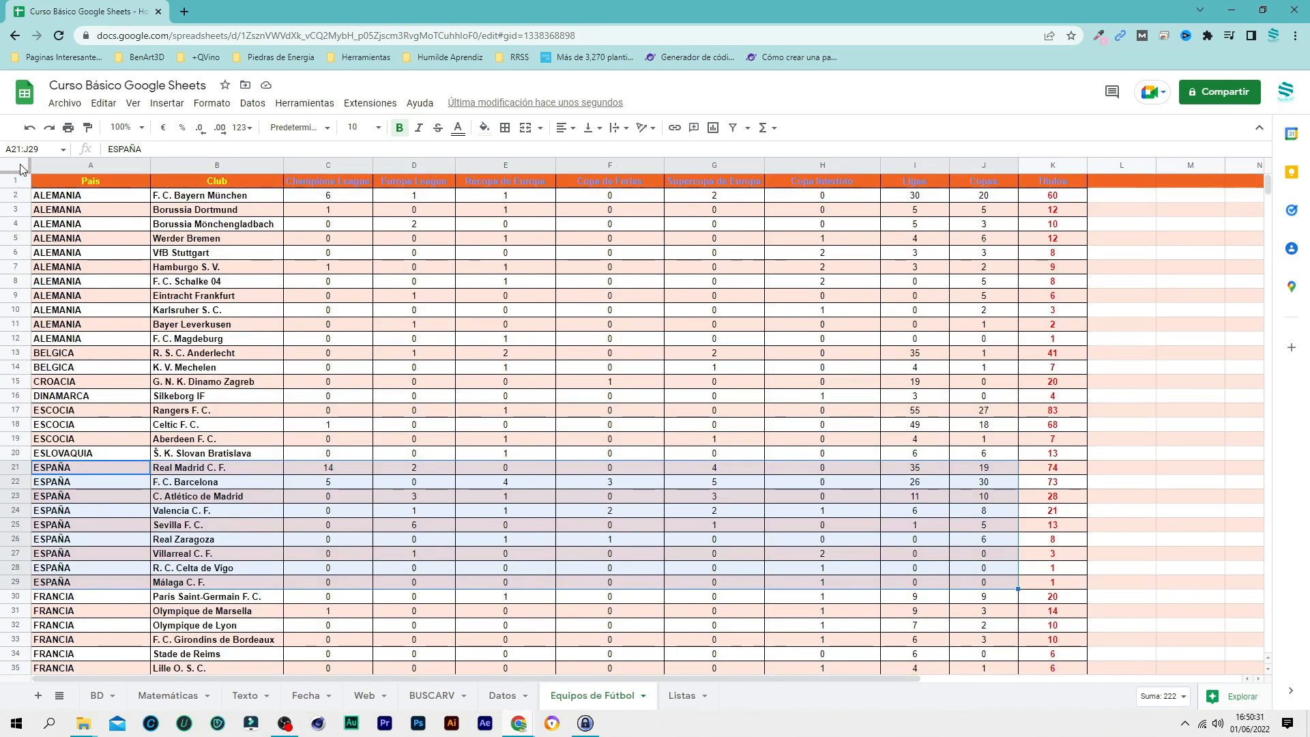
pyautogui.click(24, 169)
pyautogui.rightClick(415, 329)
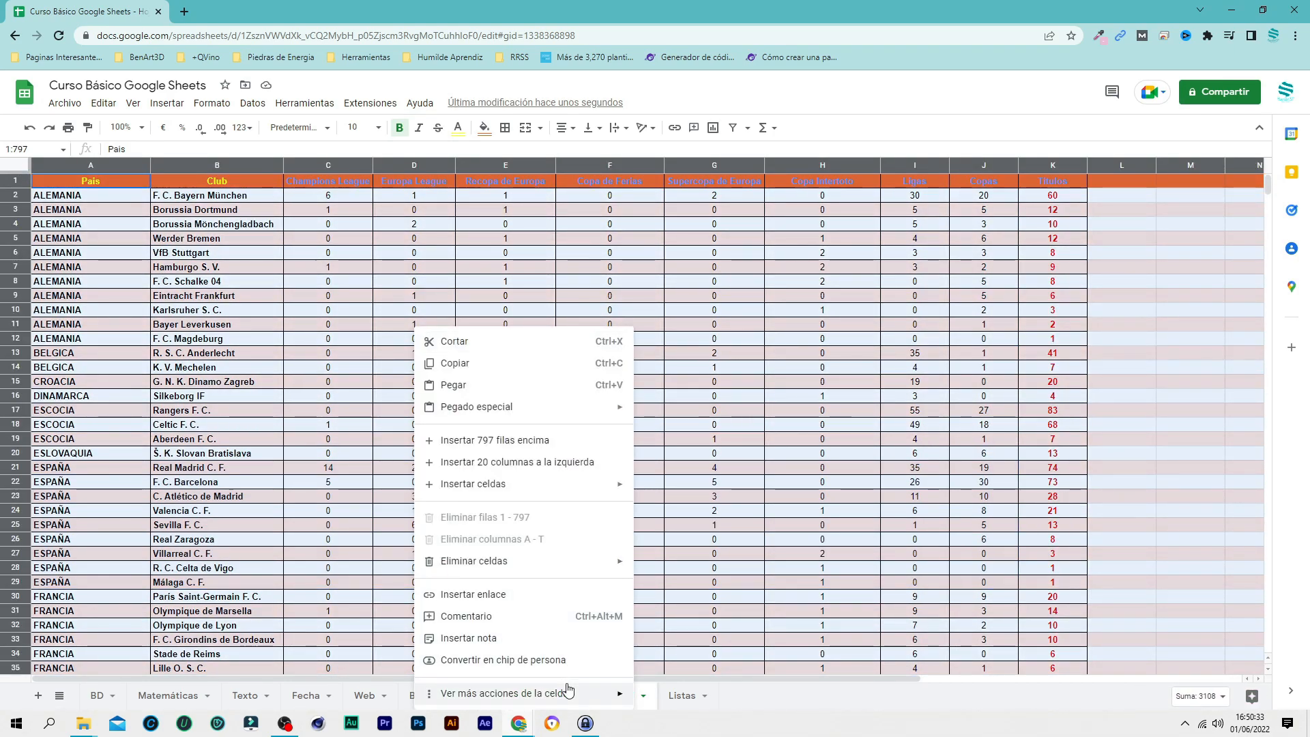
pyautogui.moveTo(568, 691)
pyautogui.click(741, 625)
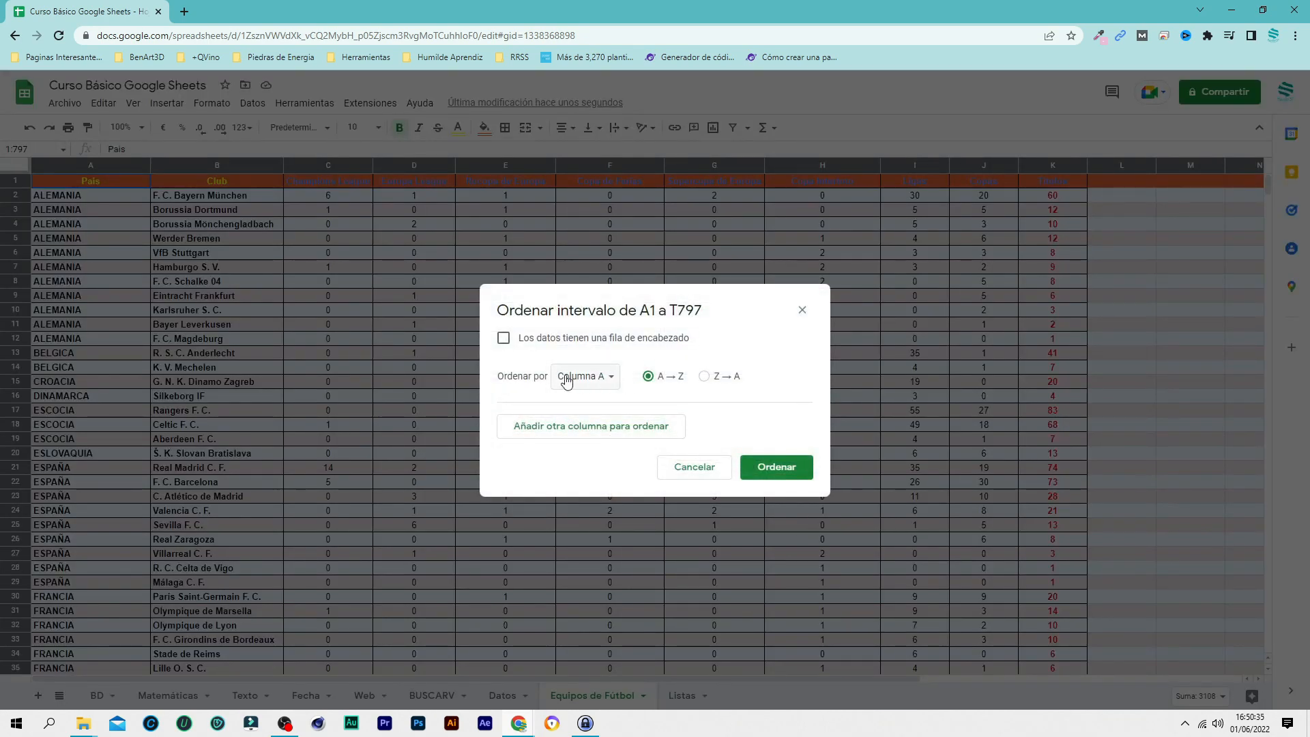
pyautogui.click(504, 339)
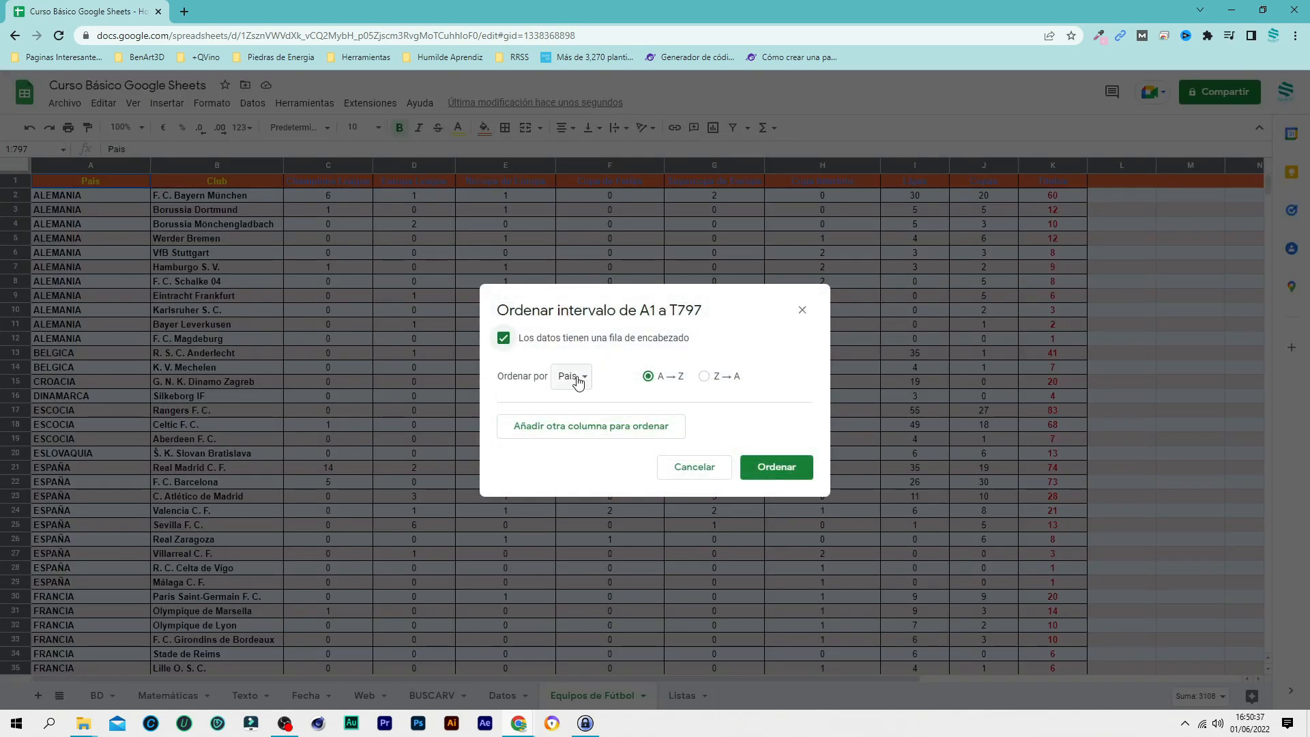
pyautogui.click(577, 437)
pyautogui.click(577, 481)
pyautogui.click(576, 525)
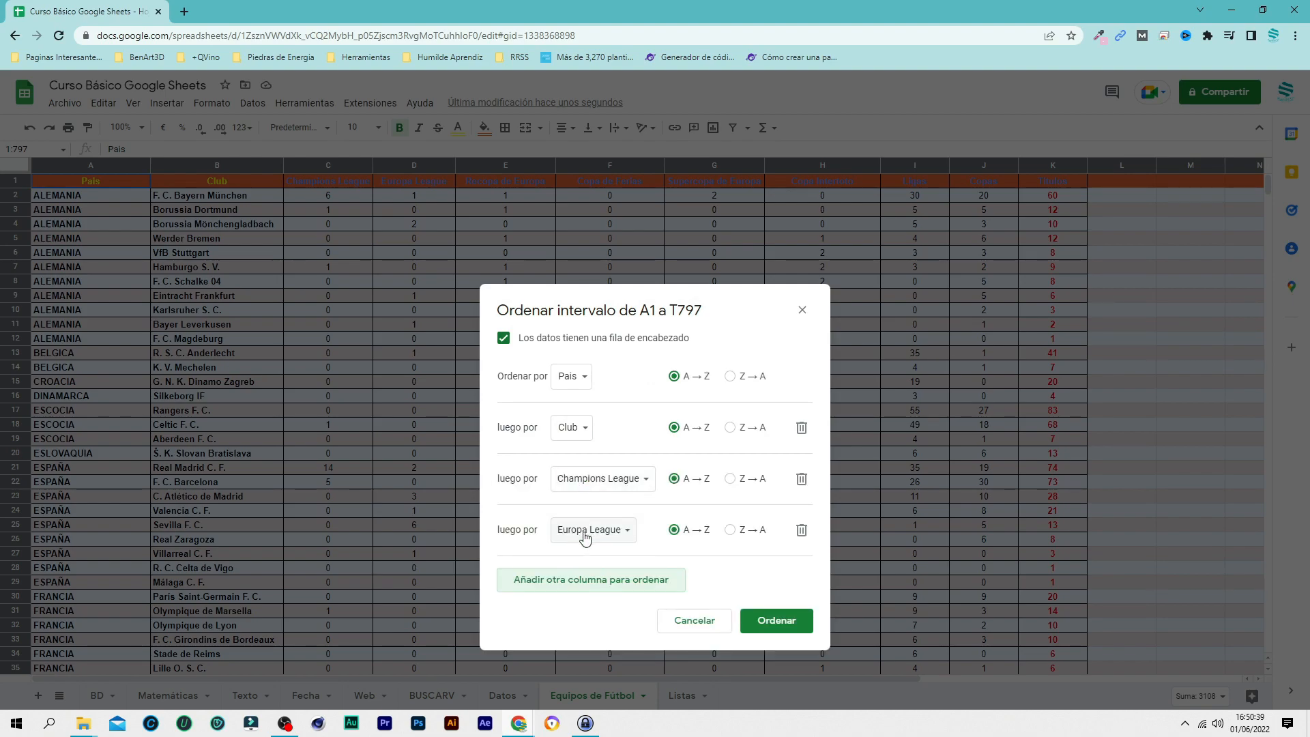
pyautogui.click(614, 588)
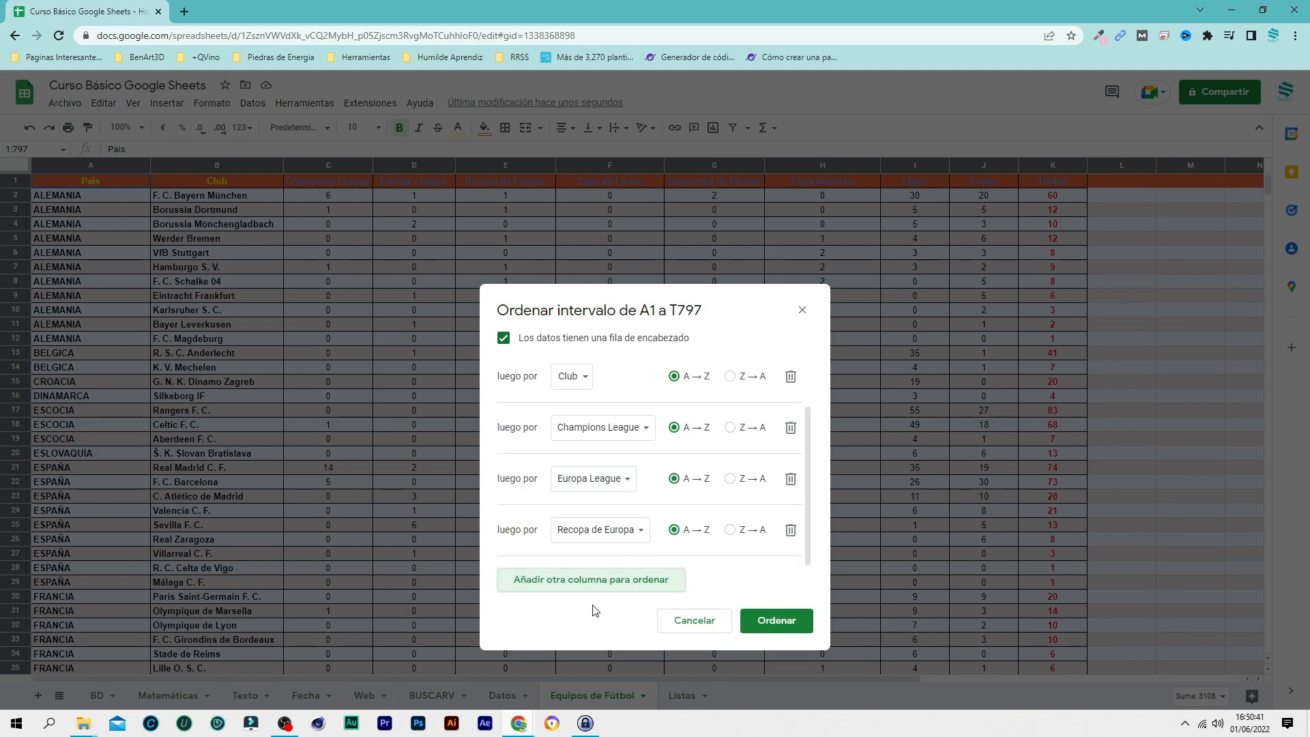
pyautogui.click(694, 621)
pyautogui.click(621, 412)
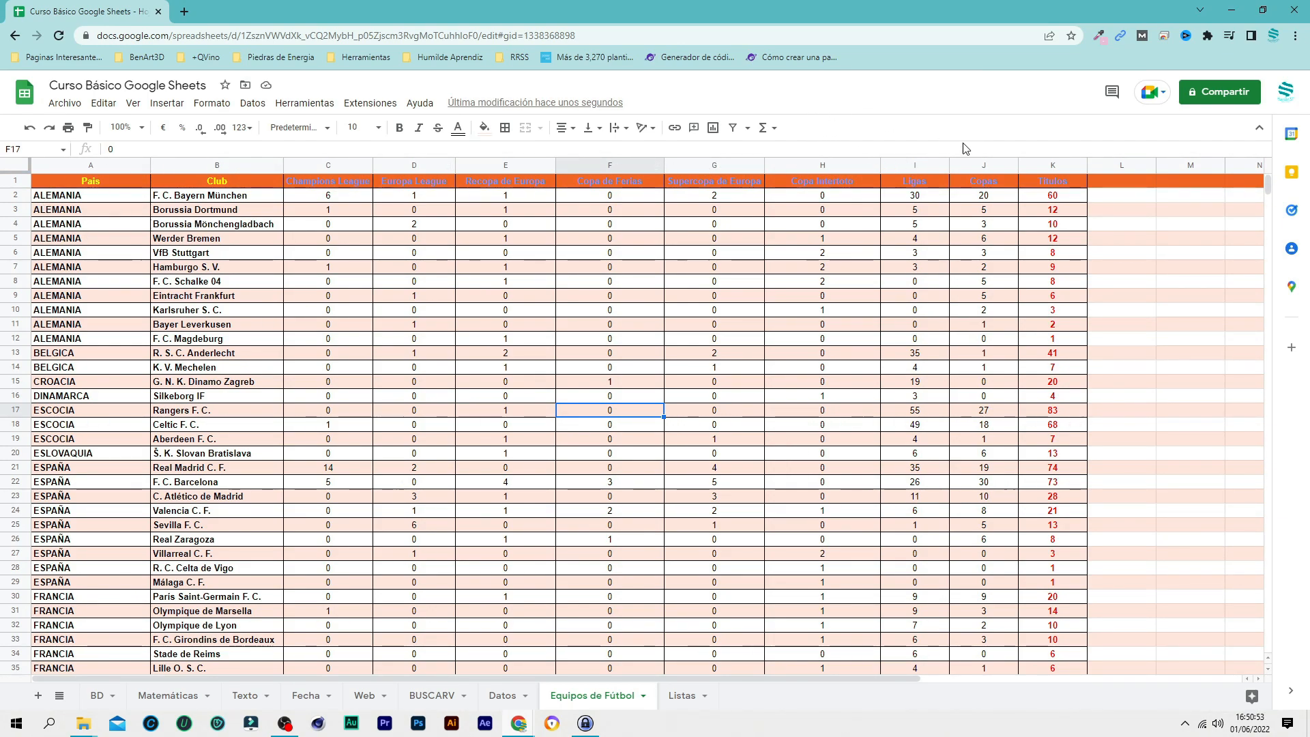
# Step: Sort the whole sheet by the Ligas column in Z to A order
pyautogui.click(915, 166)
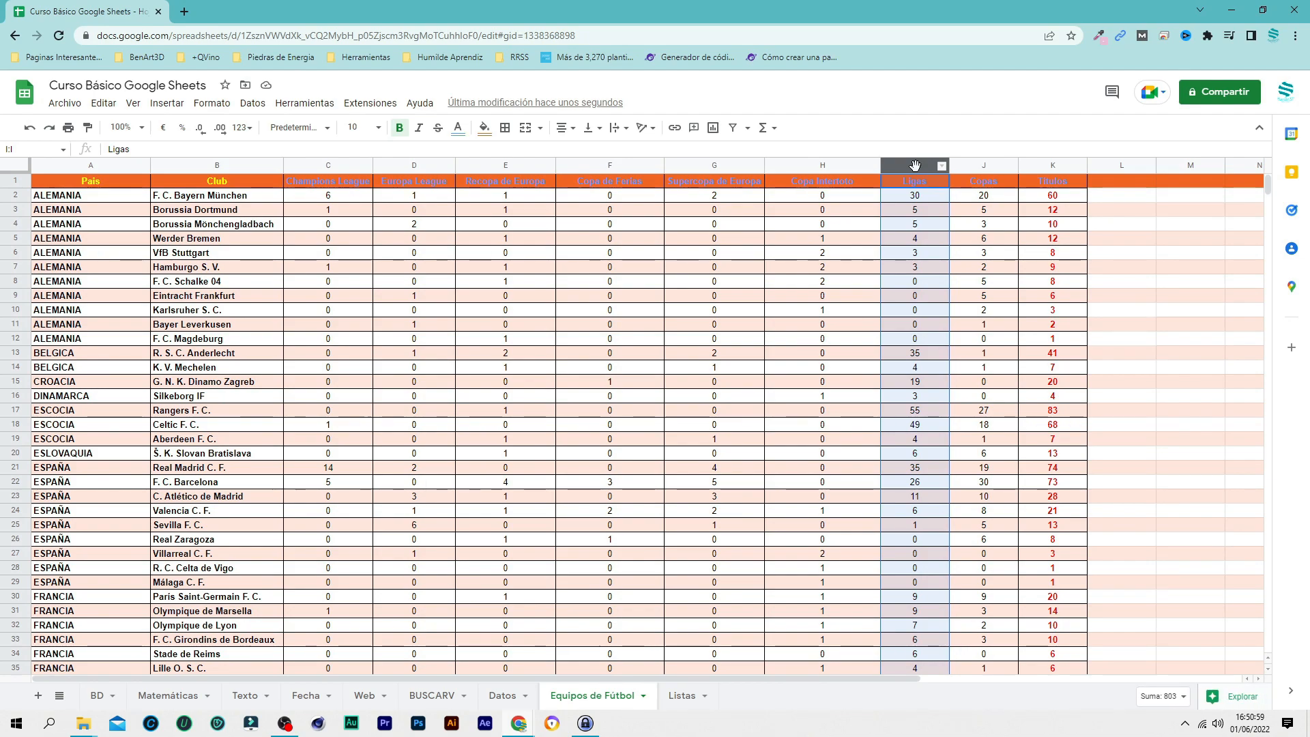
pyautogui.rightClick(916, 166)
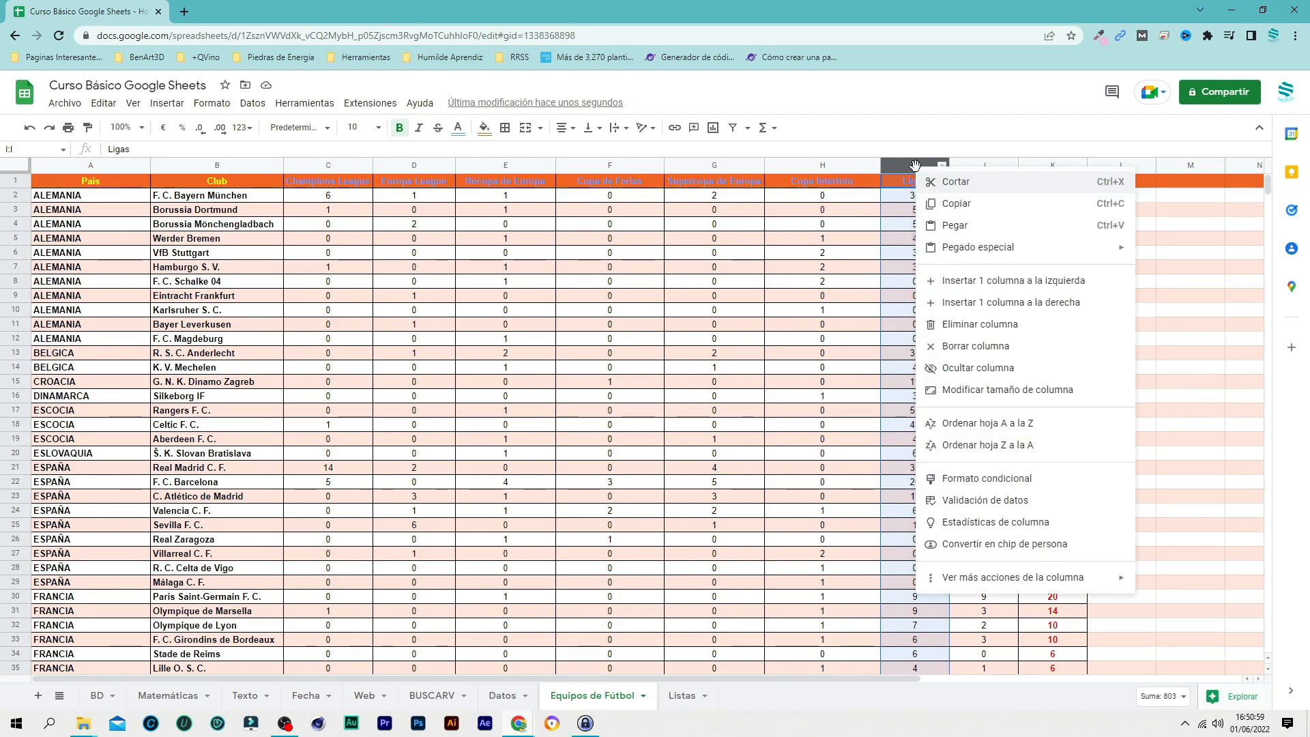
pyautogui.click(1006, 448)
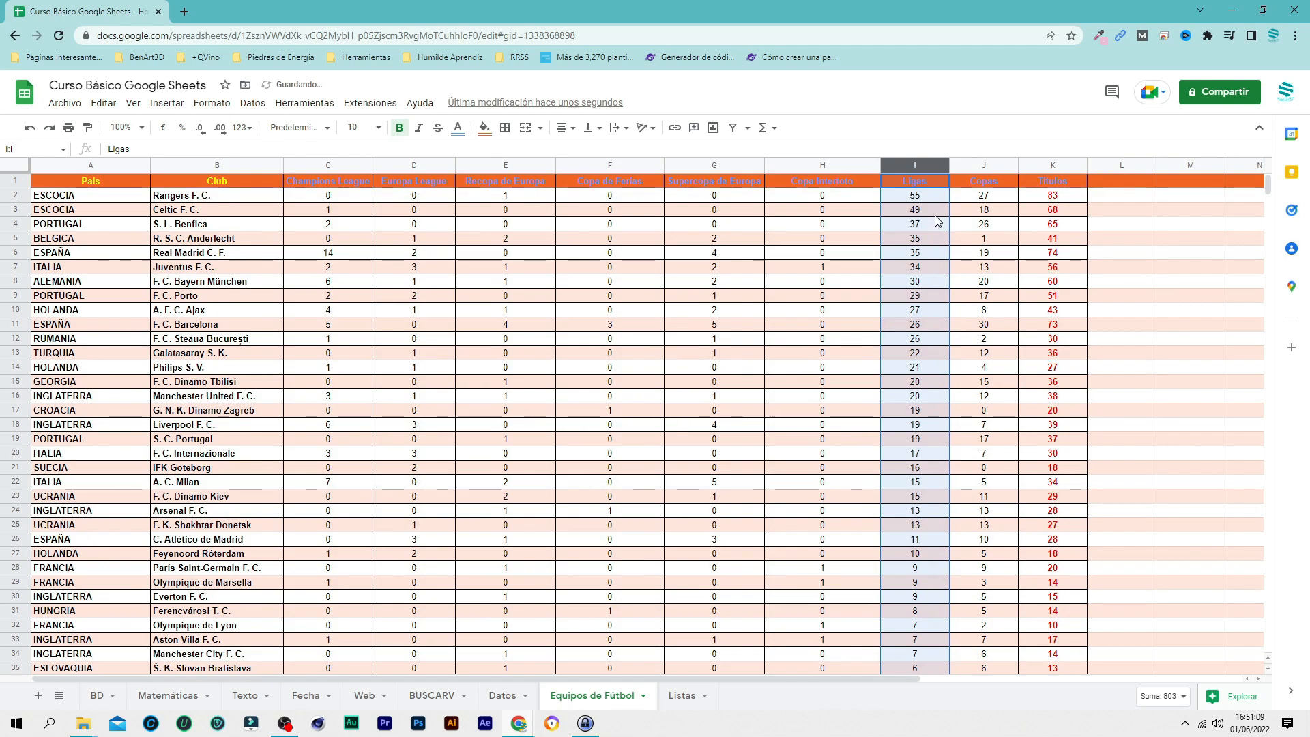
# Step: Examine the order of the Ligas column from its first values through the rows further down
pyautogui.click(928, 197)
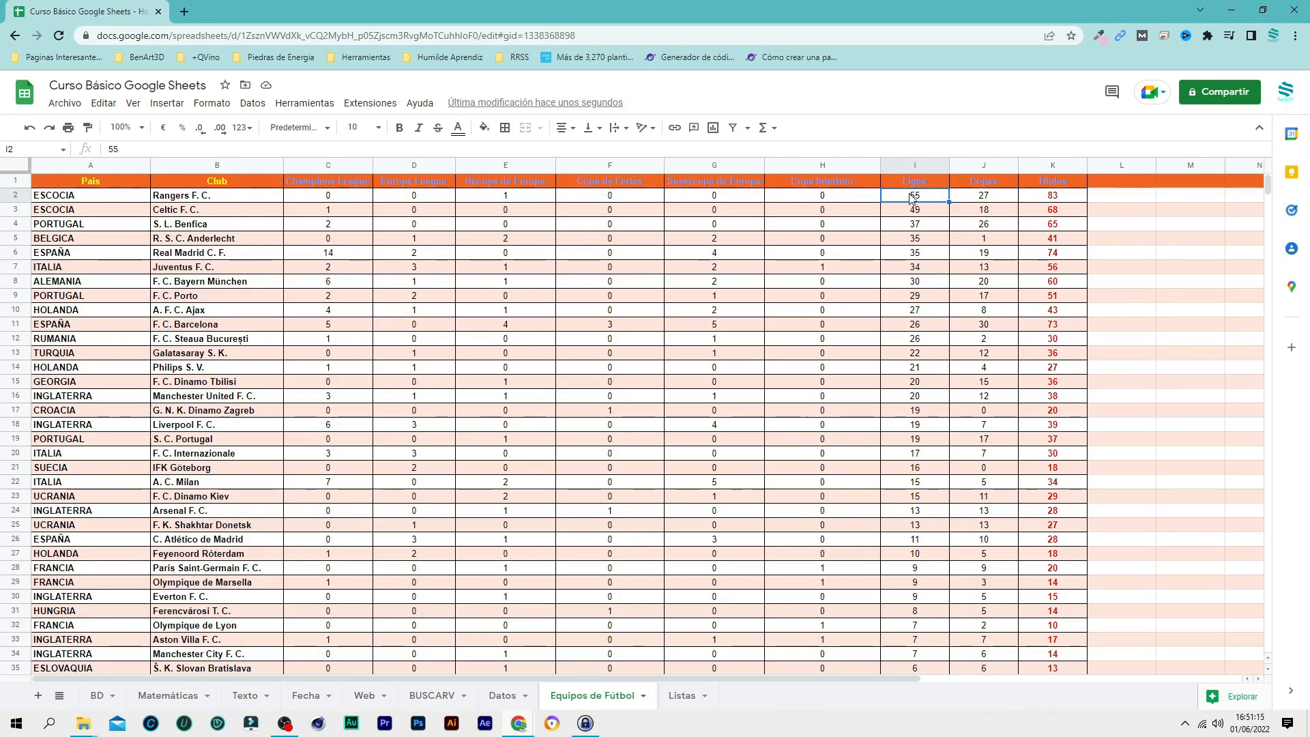
pyautogui.click(925, 211)
pyautogui.scroll(-5, 914, 340)
pyautogui.scroll(5, 916, 327)
pyautogui.scroll(-4, 917, 307)
pyautogui.scroll(4, 921, 285)
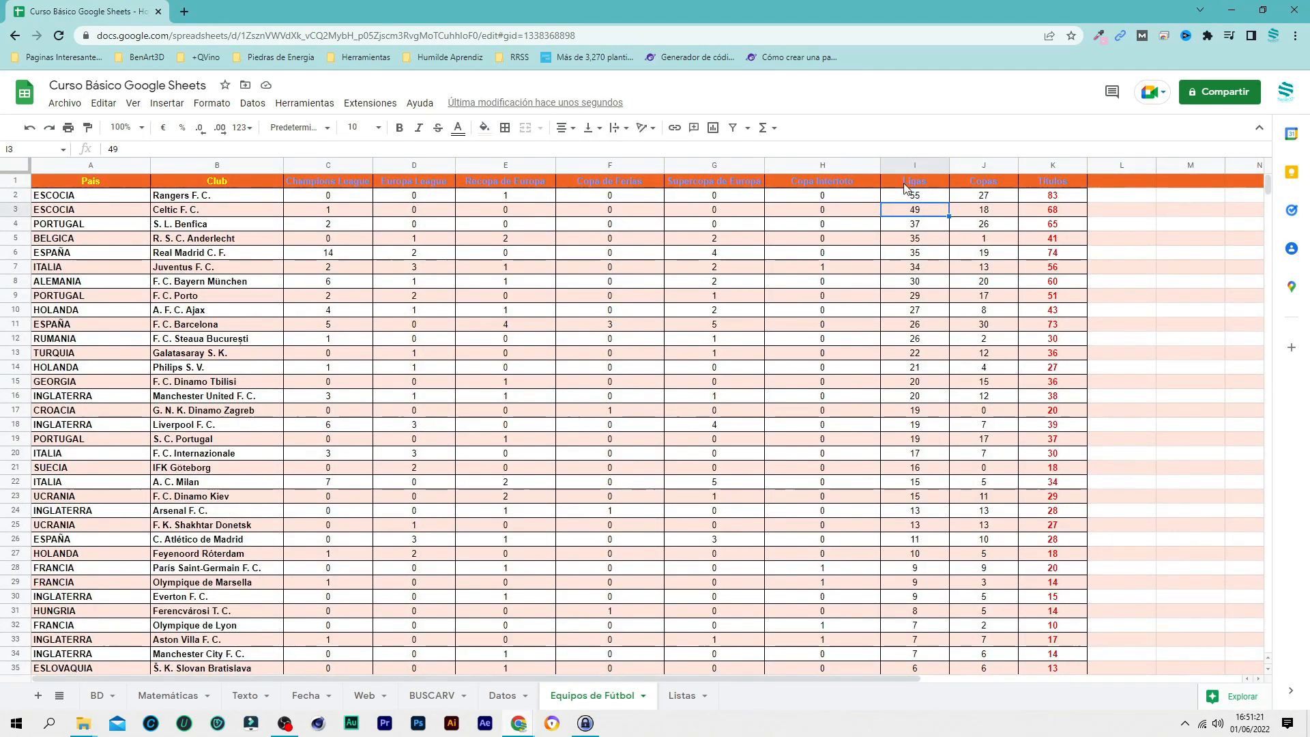
pyautogui.scroll(-5, 925, 276)
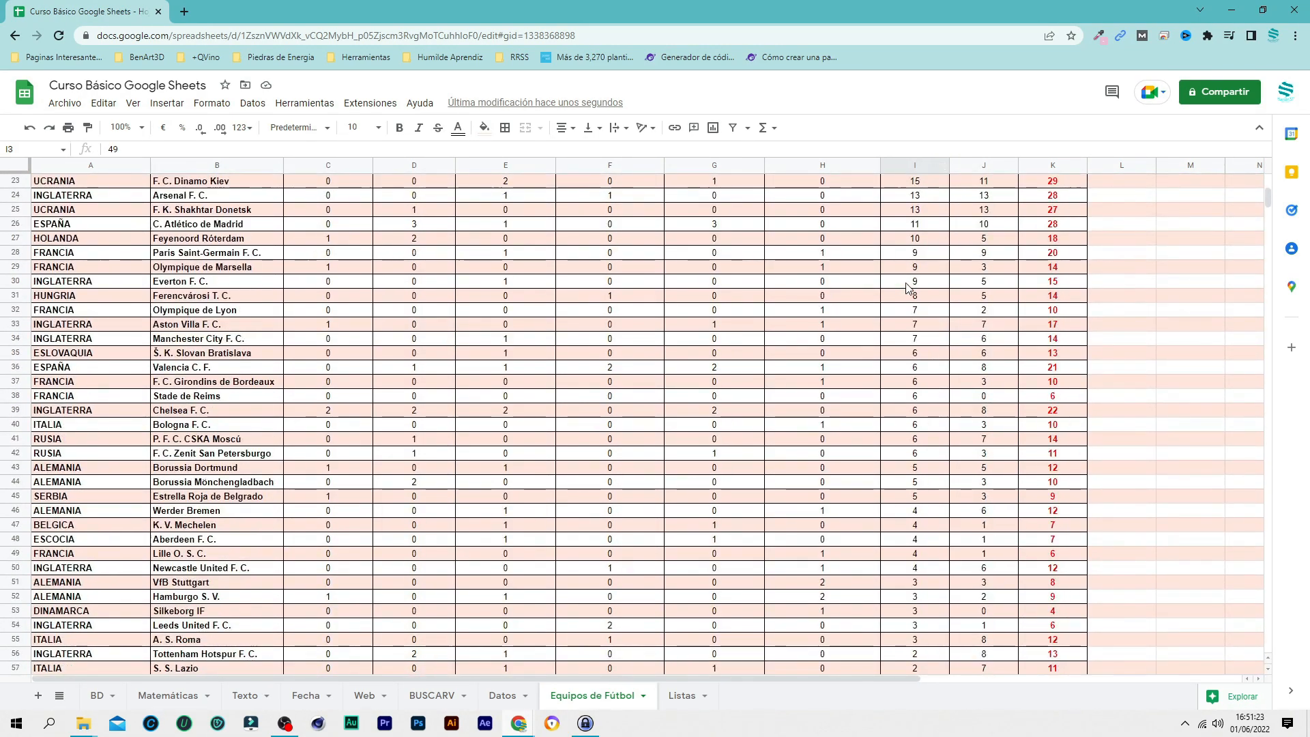
pyautogui.scroll(5, 911, 283)
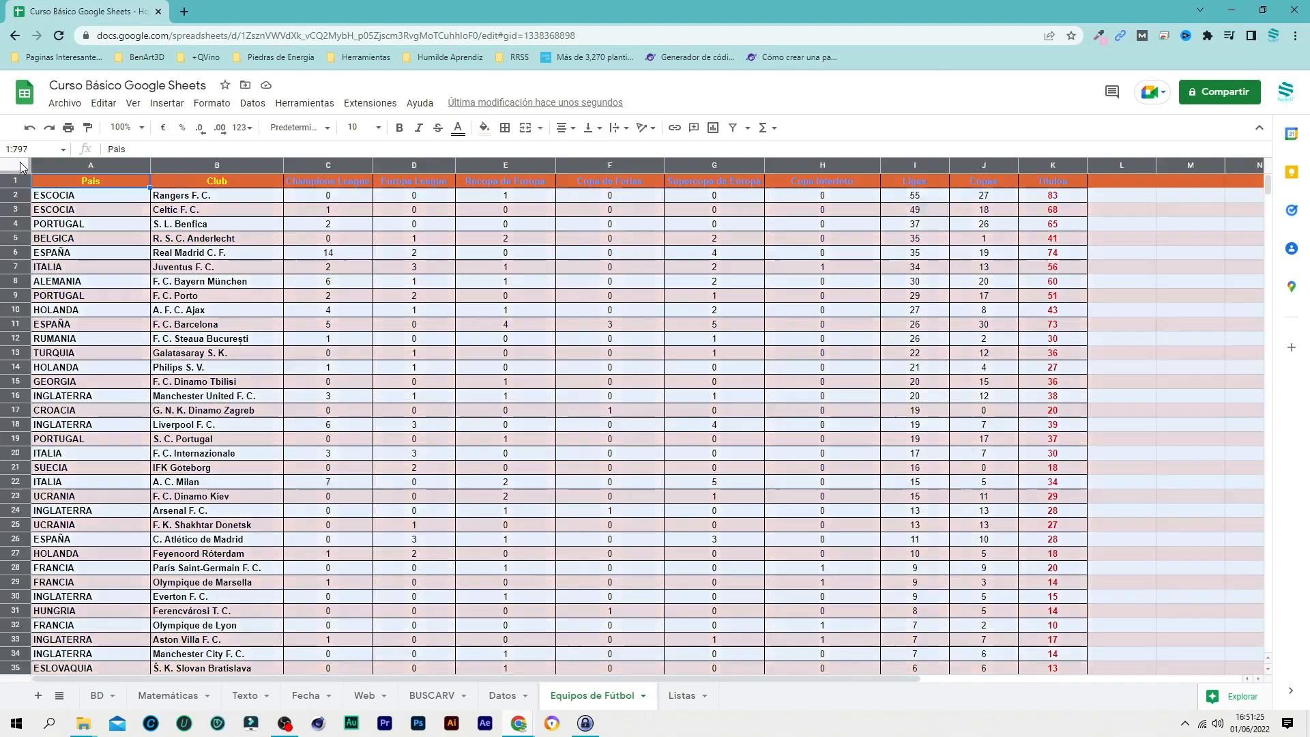
pyautogui.click(5, 168)
pyautogui.click(621, 357)
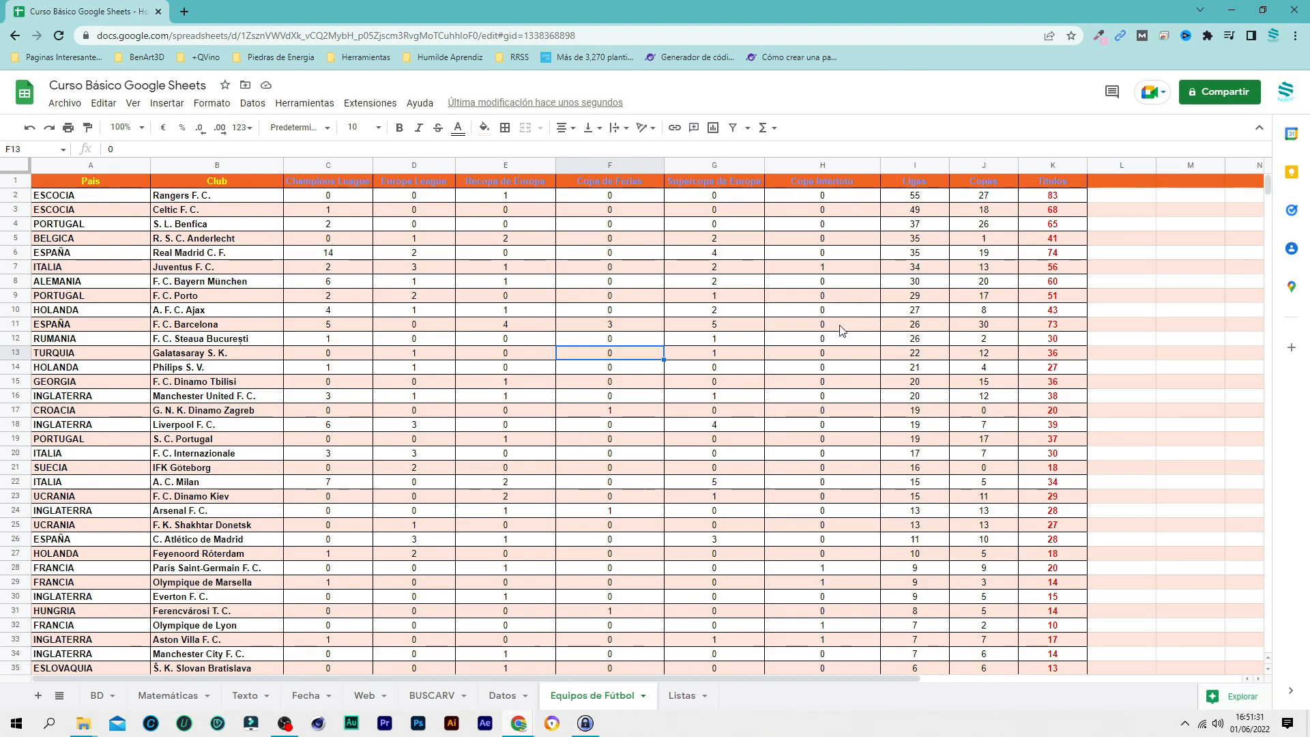
pyautogui.scroll(-2, 642, 416)
pyautogui.scroll(2, 679, 377)
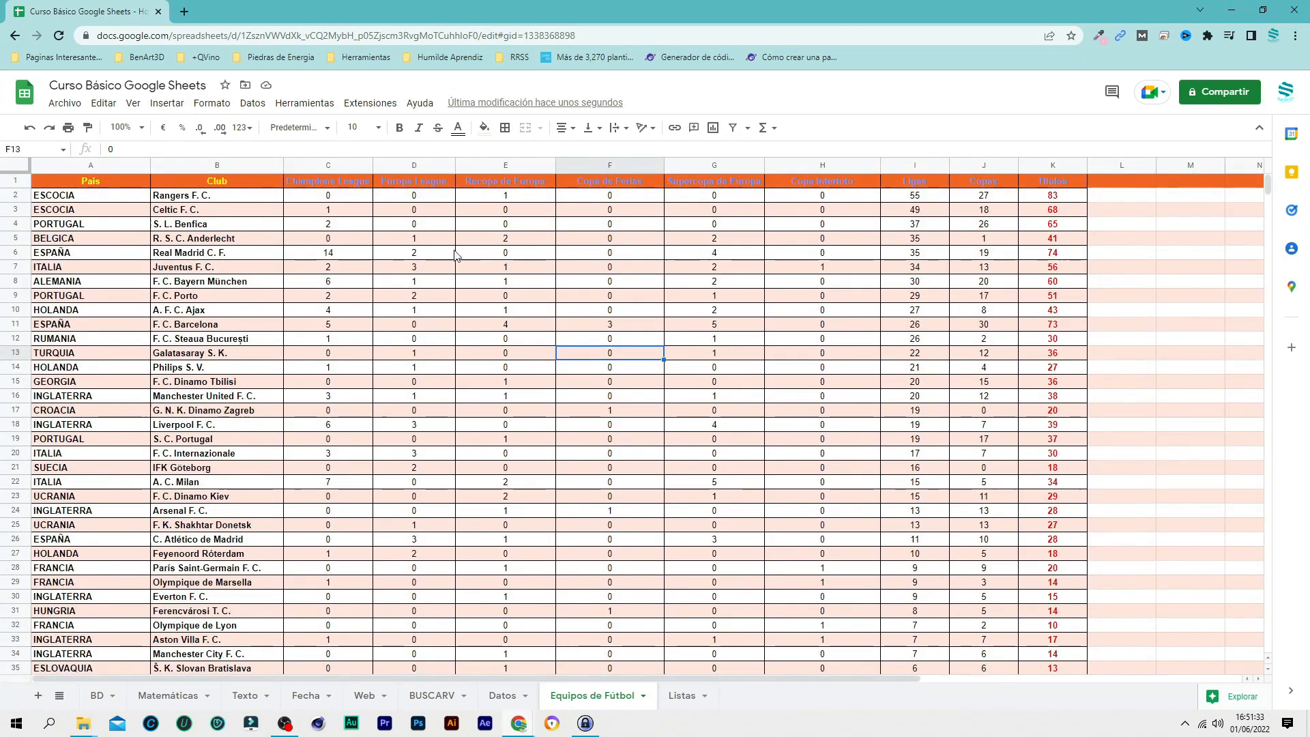
pyautogui.press('Down')
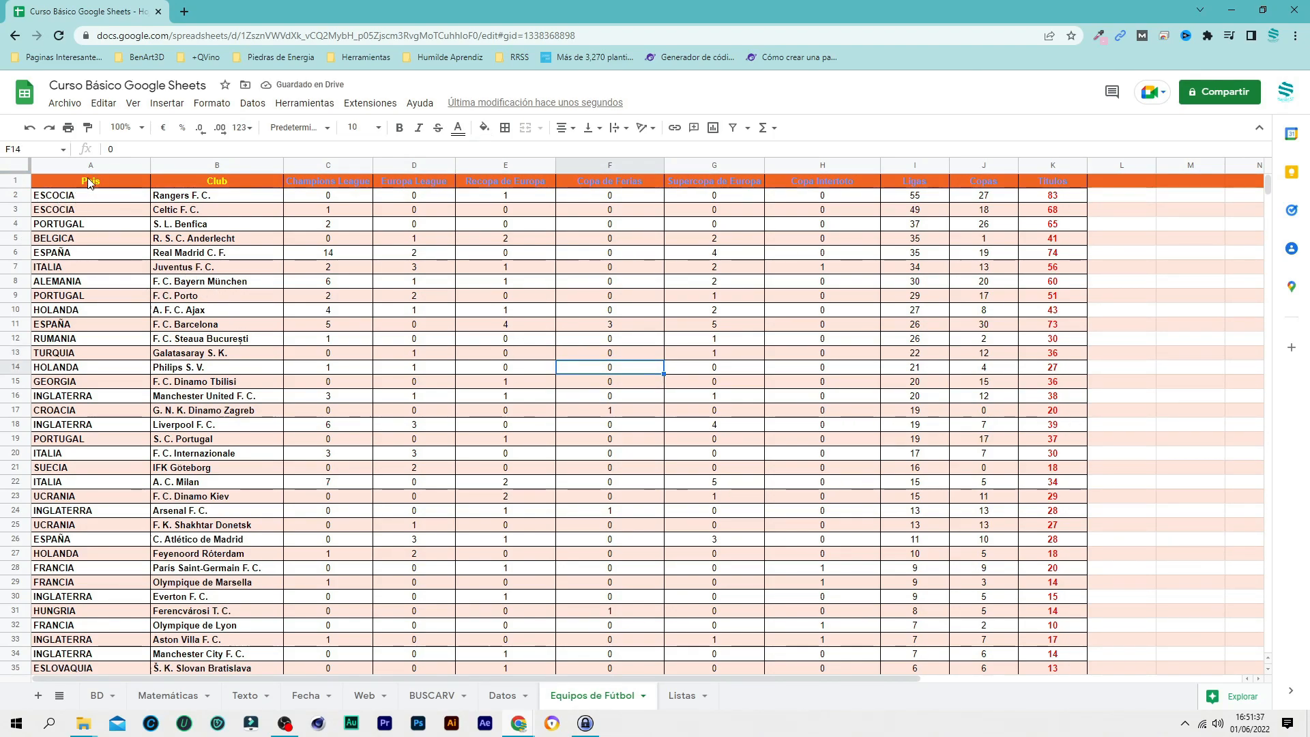
# Step: Examine the order of the País and Copas columns in the sheet sorted by Ligas, through the rows further down
pyautogui.moveTo(80, 198); pyautogui.dragTo(148, 408)
pyautogui.scroll(-6, 125, 433)
pyautogui.scroll(-5, 136, 420)
pyautogui.scroll(3, 148, 408)
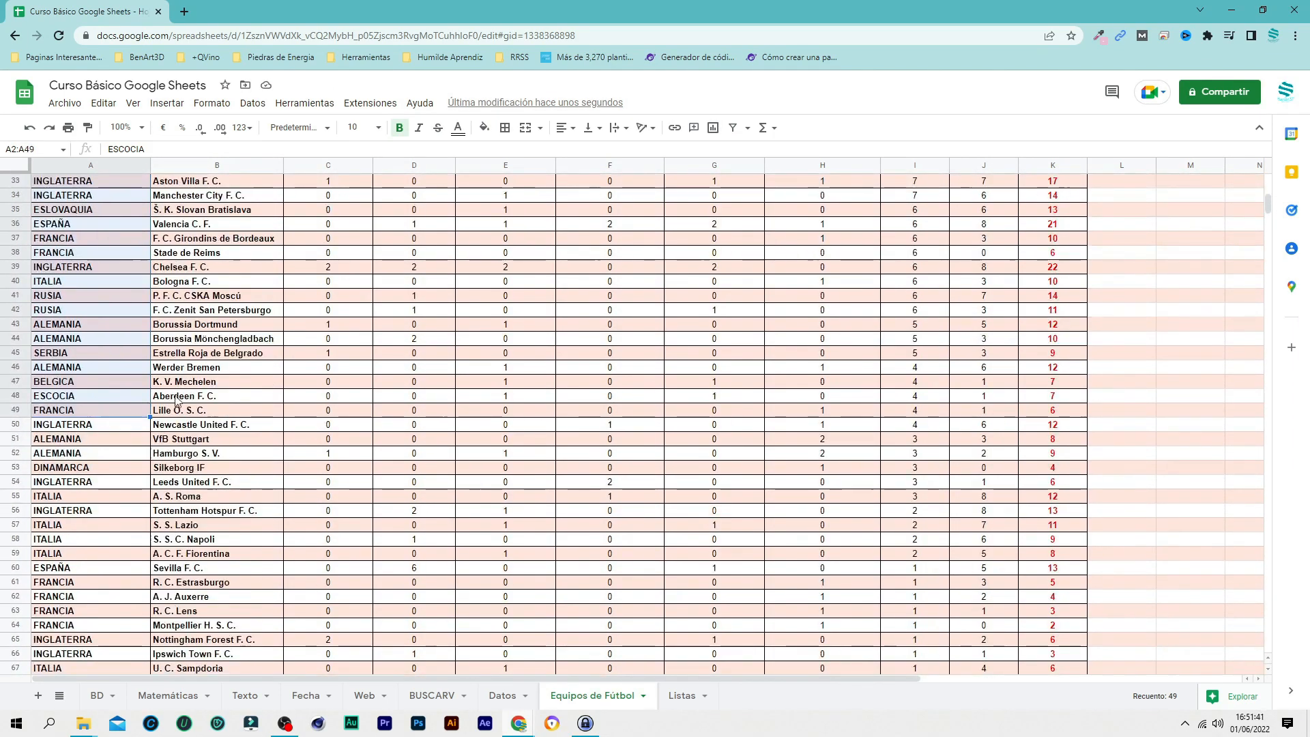
pyautogui.click(858, 400)
pyautogui.scroll(10, 888, 400)
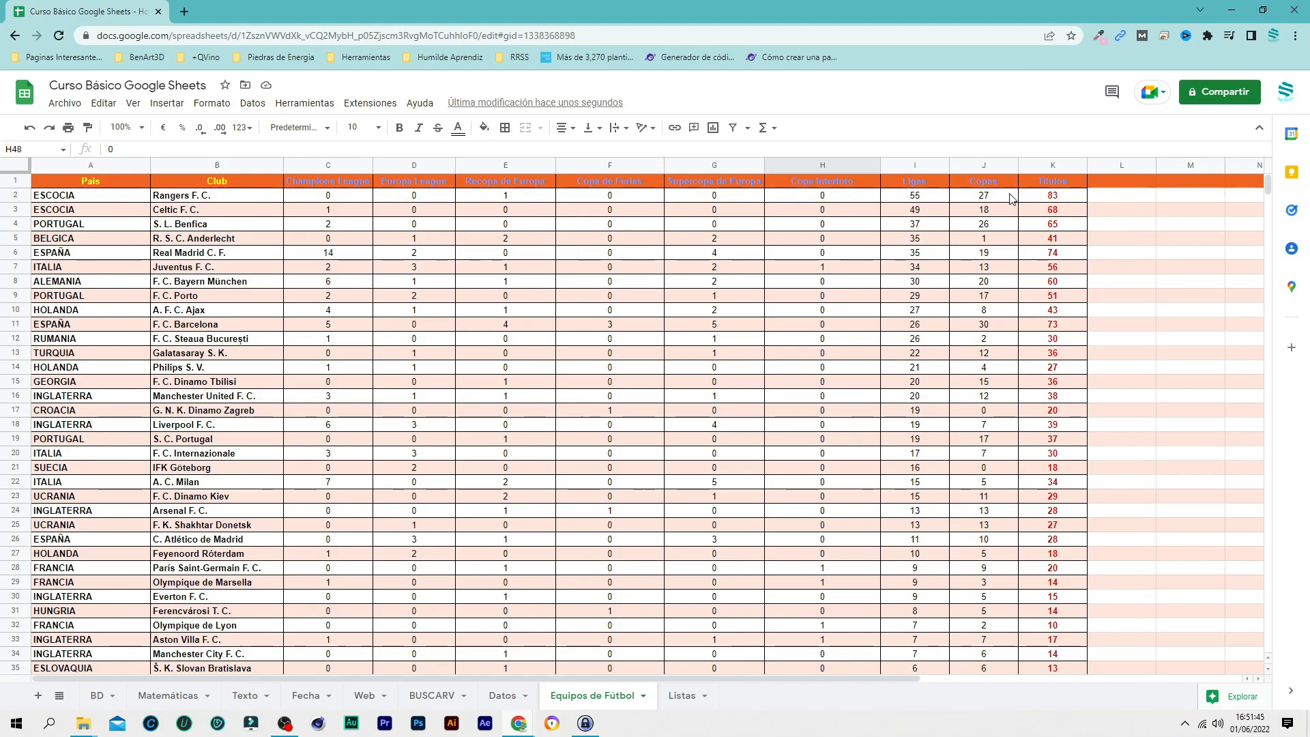
pyautogui.moveTo(1002, 198); pyautogui.dragTo(990, 523)
pyautogui.scroll(-10, 992, 519)
pyautogui.scroll(-5, 991, 522)
pyautogui.scroll(5, 989, 356)
pyautogui.scroll(11, 989, 356)
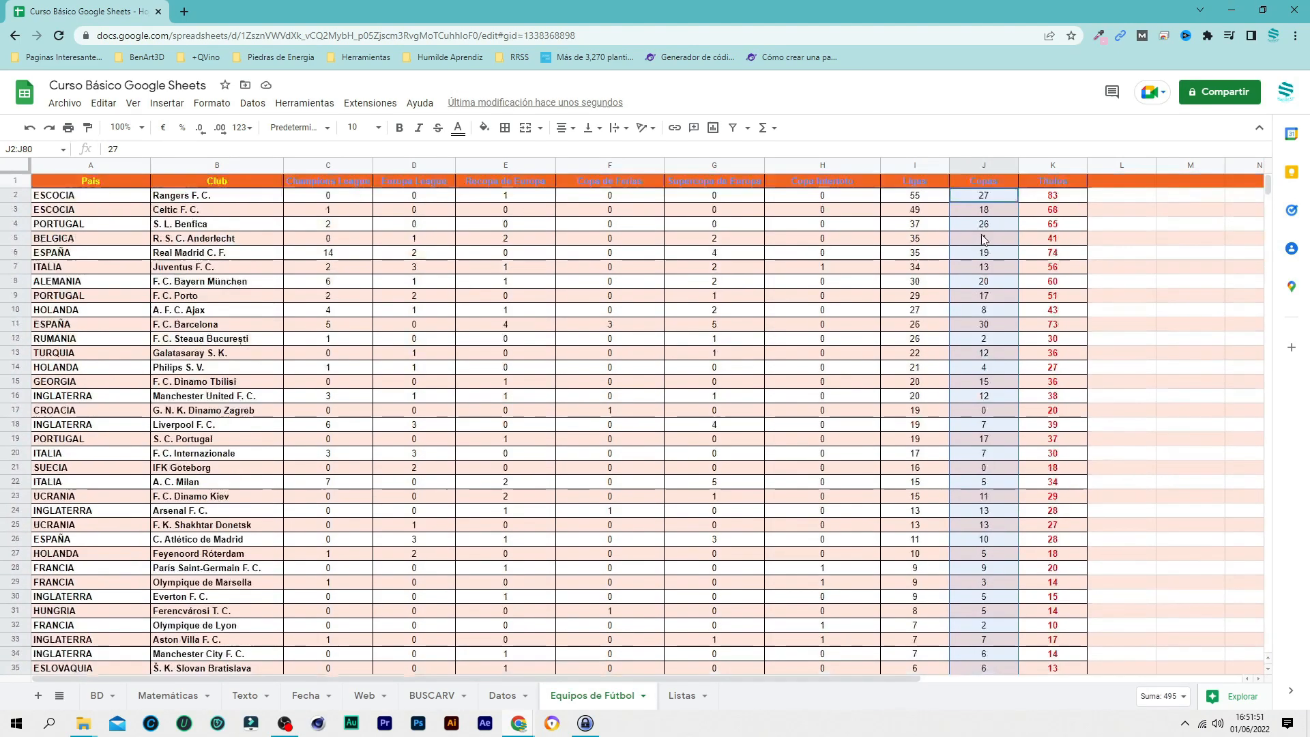
# Step: Sort the whole sheet by the Copas column in Z to A order
pyautogui.click(985, 172)
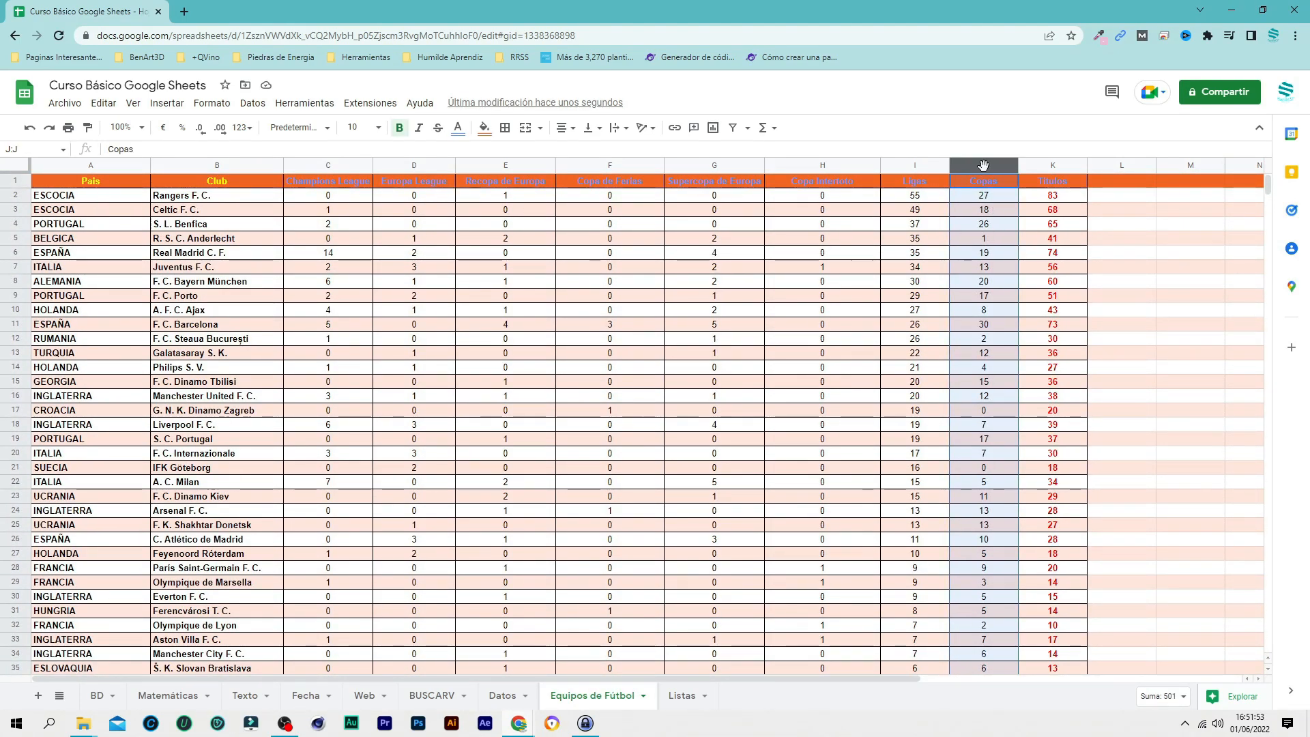
pyautogui.rightClick(985, 172)
pyautogui.click(1105, 454)
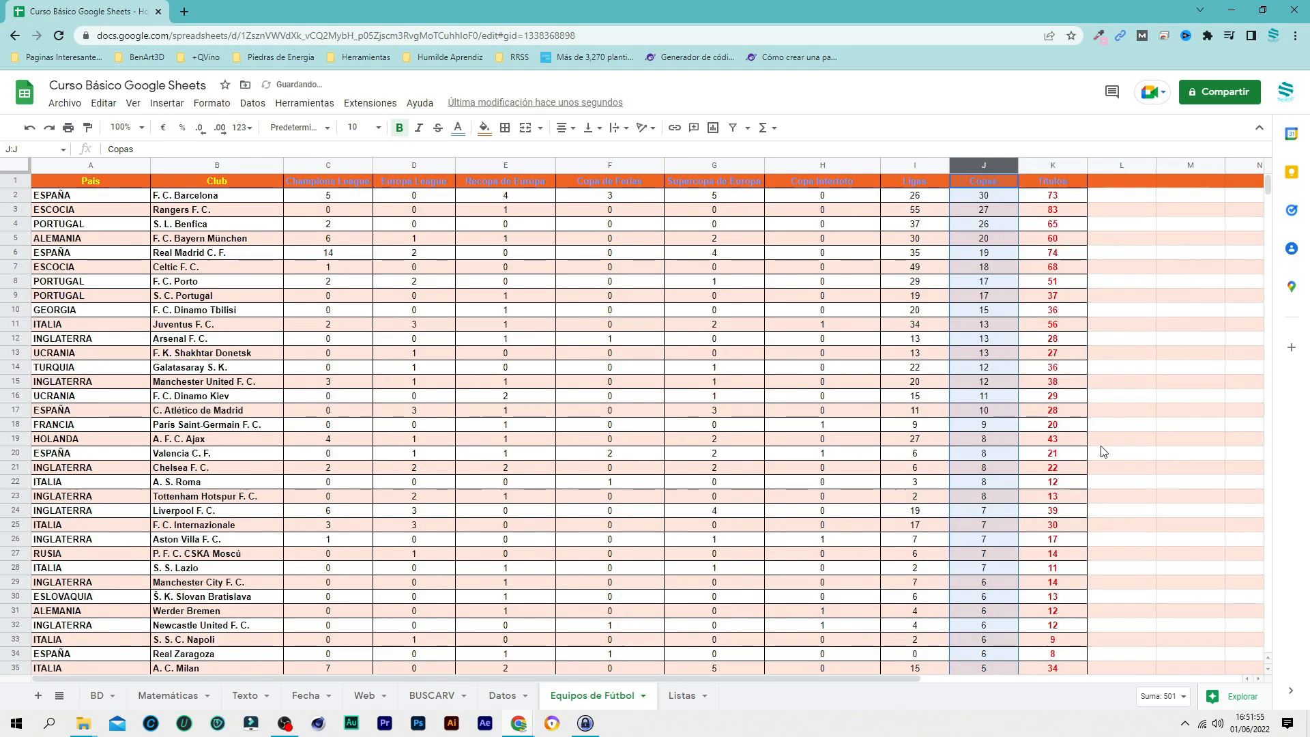
# Step: Examine the Copas order from the first rows down and compare it with the País column and the totals in column K
pyautogui.click(969, 297)
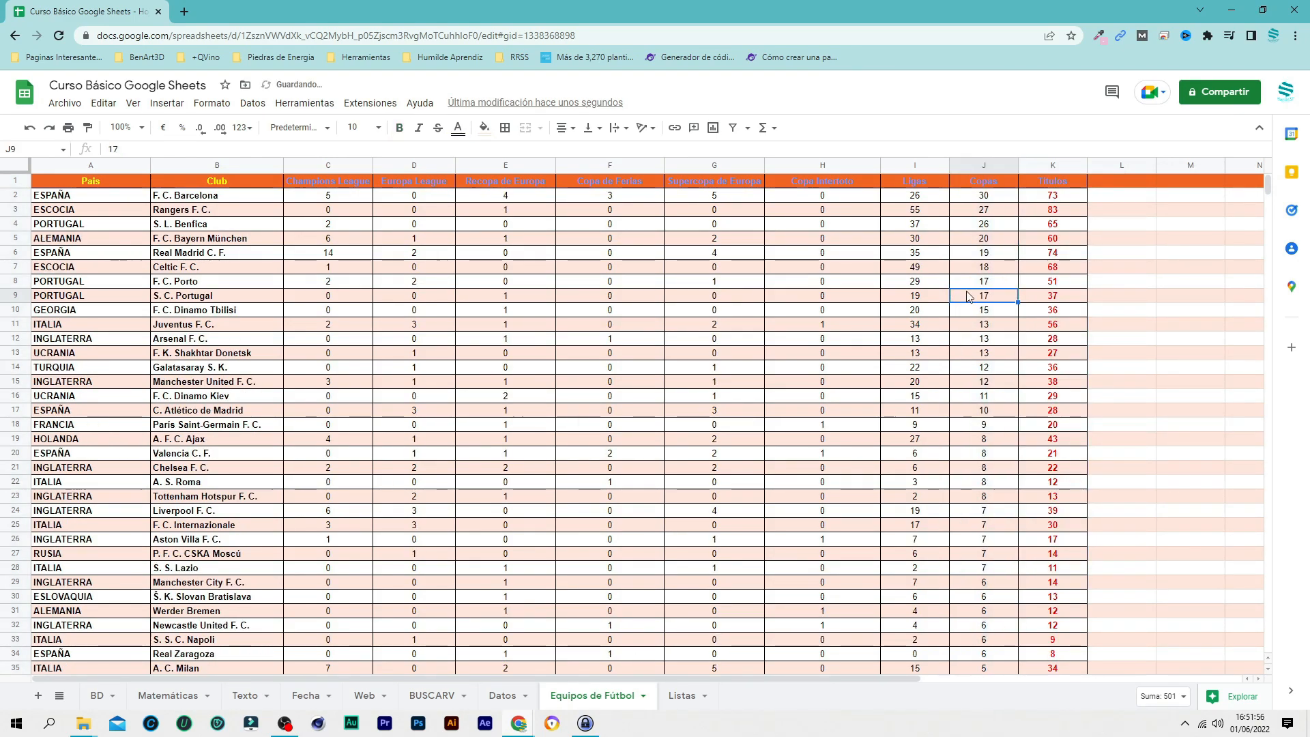
pyautogui.click(986, 195)
pyautogui.click(78, 196)
pyautogui.click(68, 241)
pyautogui.scroll(-5, 935, 398)
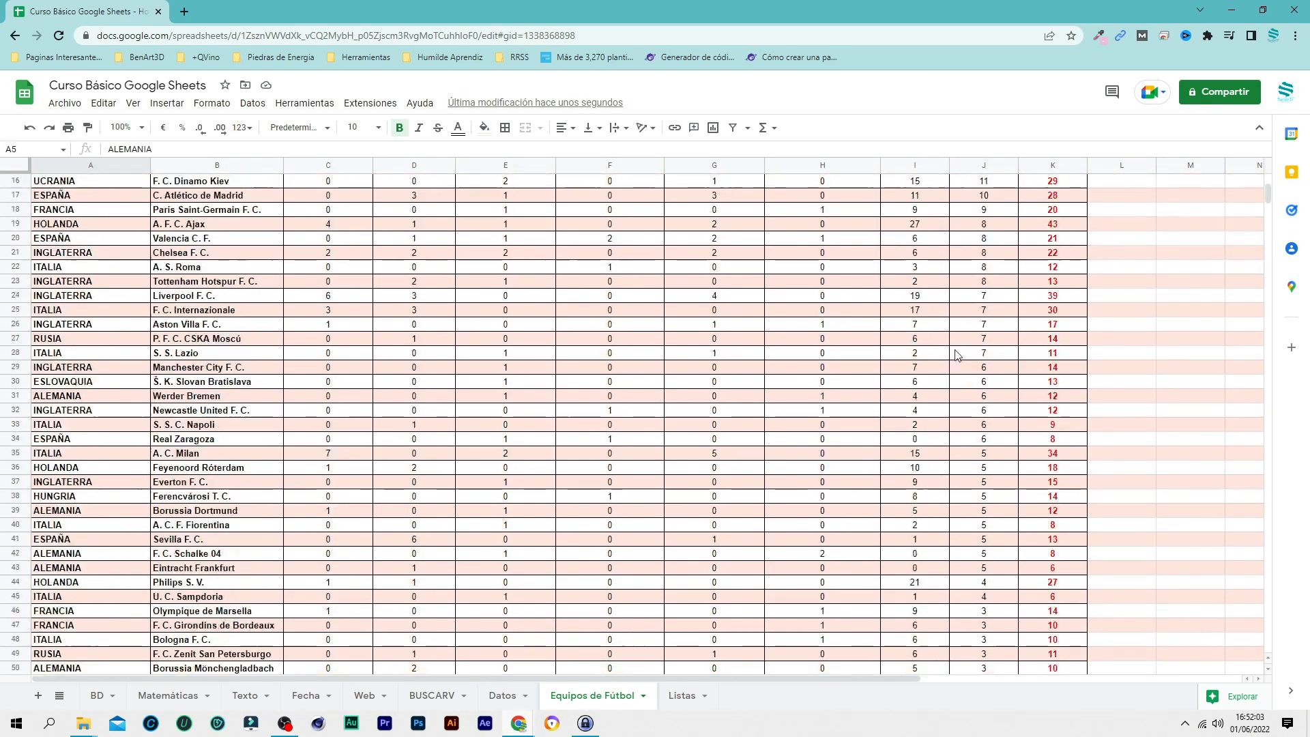
pyautogui.scroll(5, 956, 361)
pyautogui.moveTo(984, 196); pyautogui.dragTo(984, 441)
pyautogui.moveTo(1053, 196); pyautogui.dragTo(1052, 668)
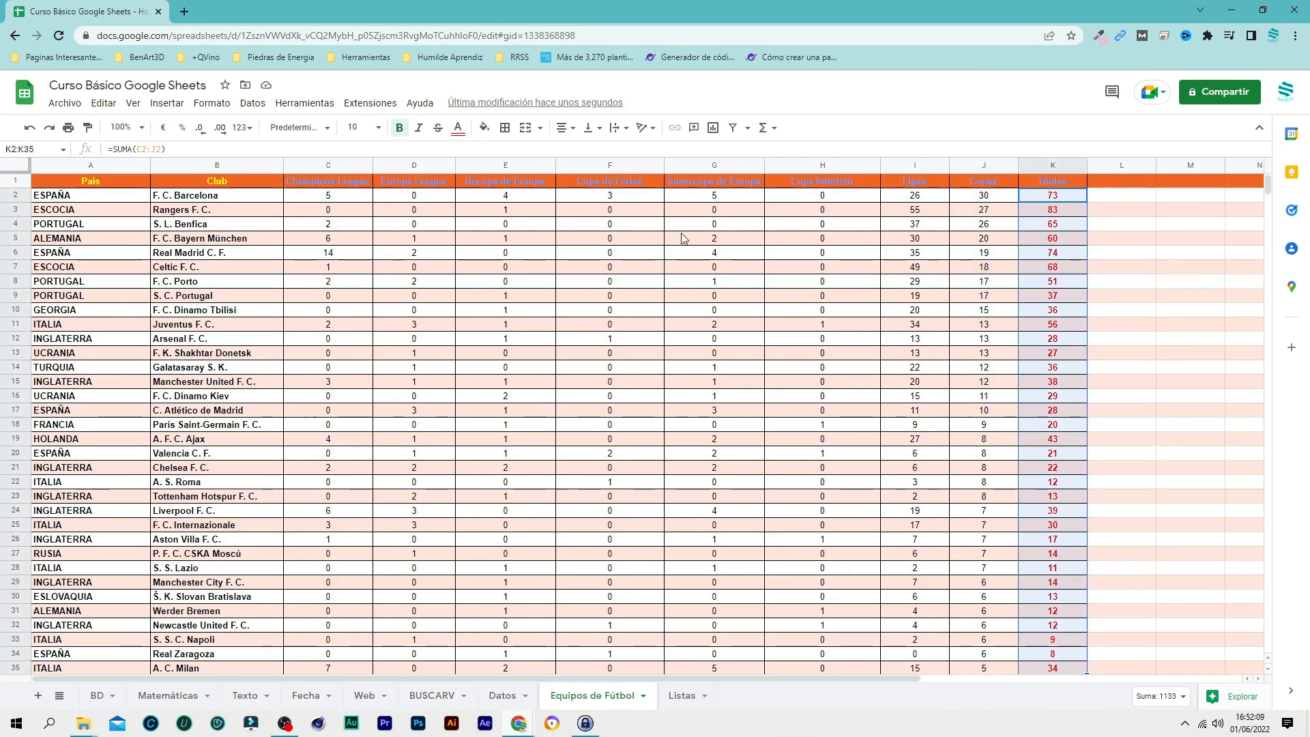
pyautogui.click(421, 298)
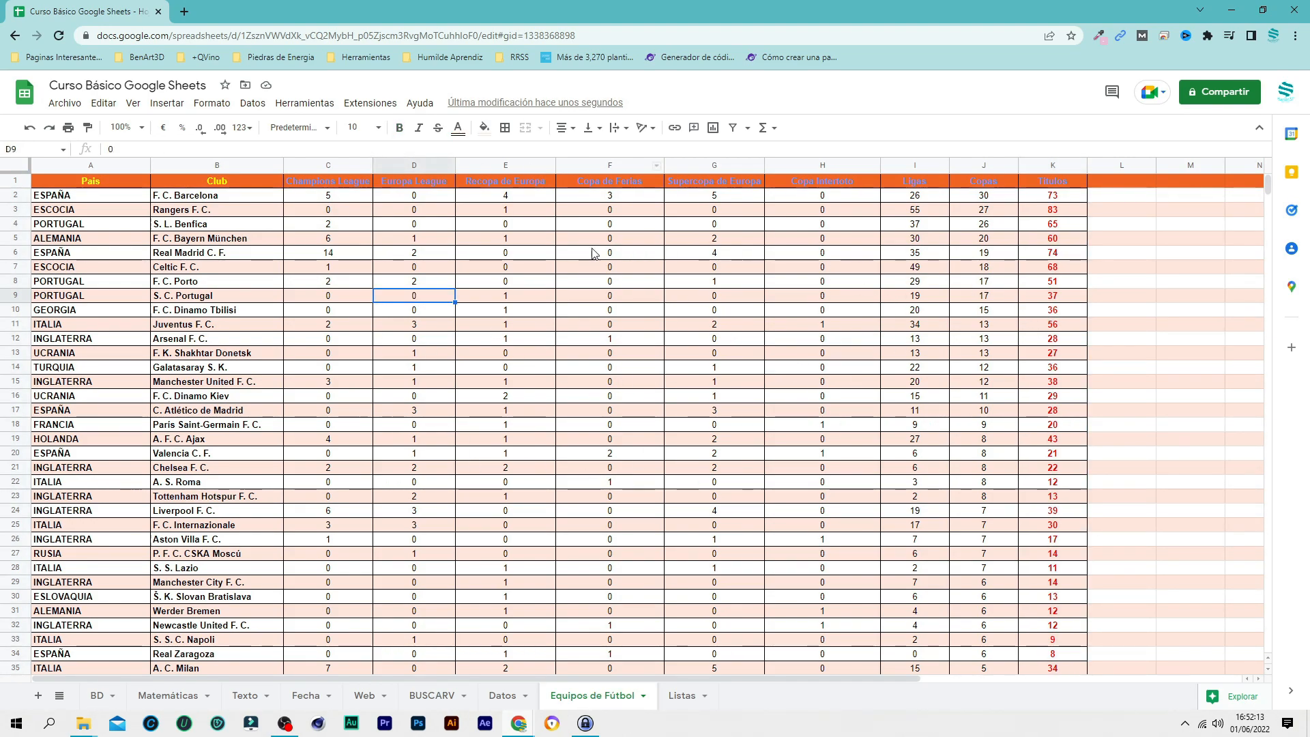
pyautogui.click(640, 286)
pyautogui.click(510, 284)
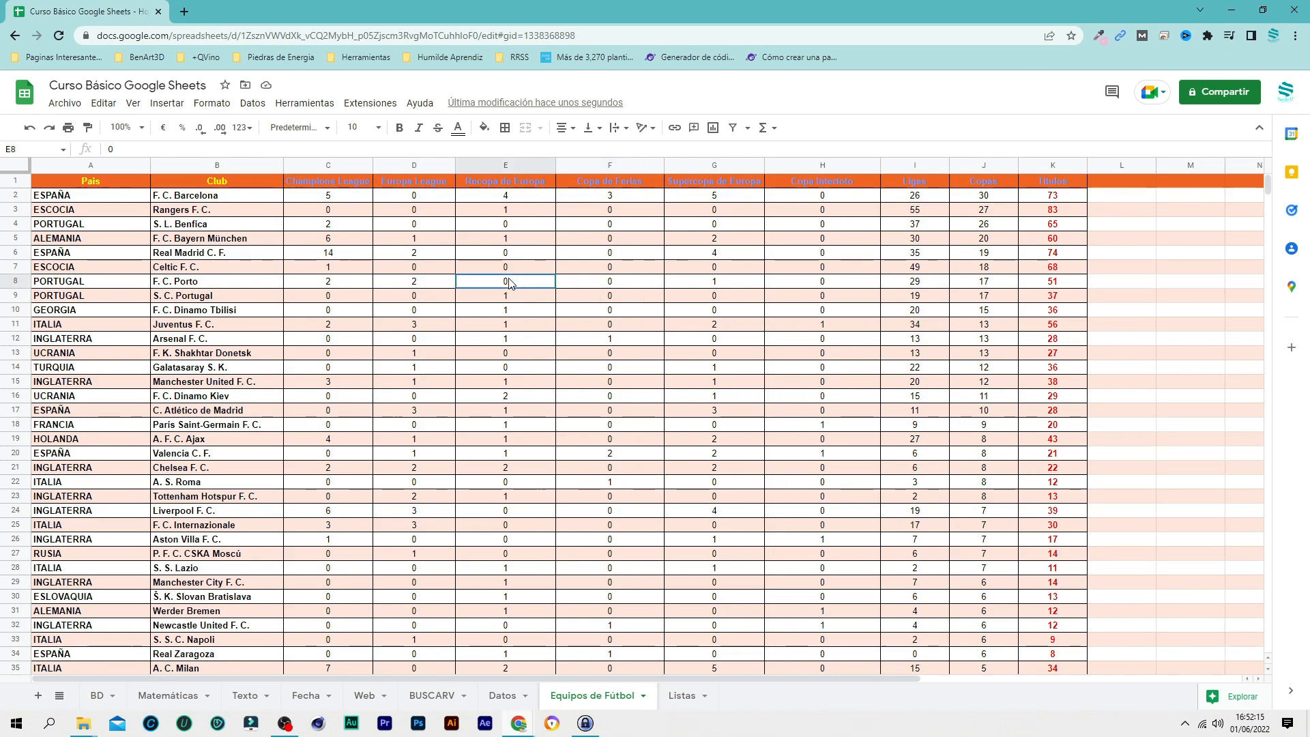
pyautogui.click(219, 280)
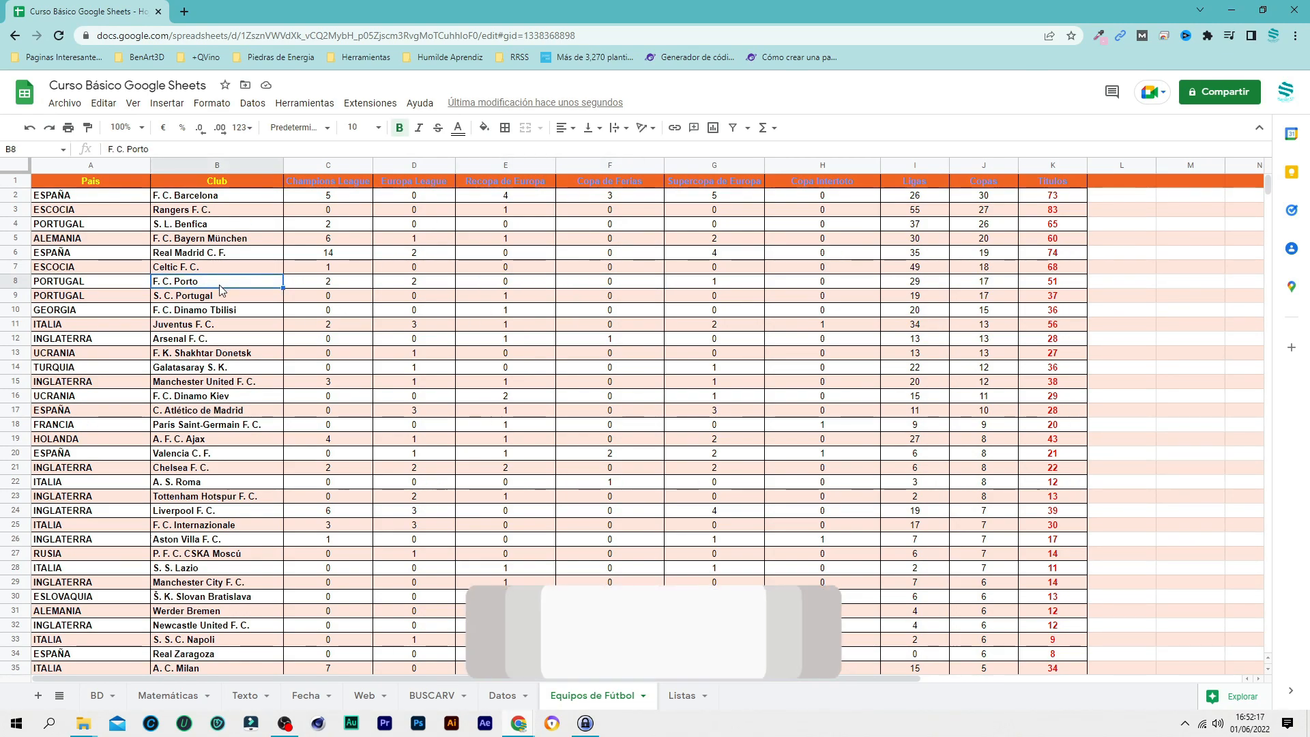
pyautogui.click(113, 284)
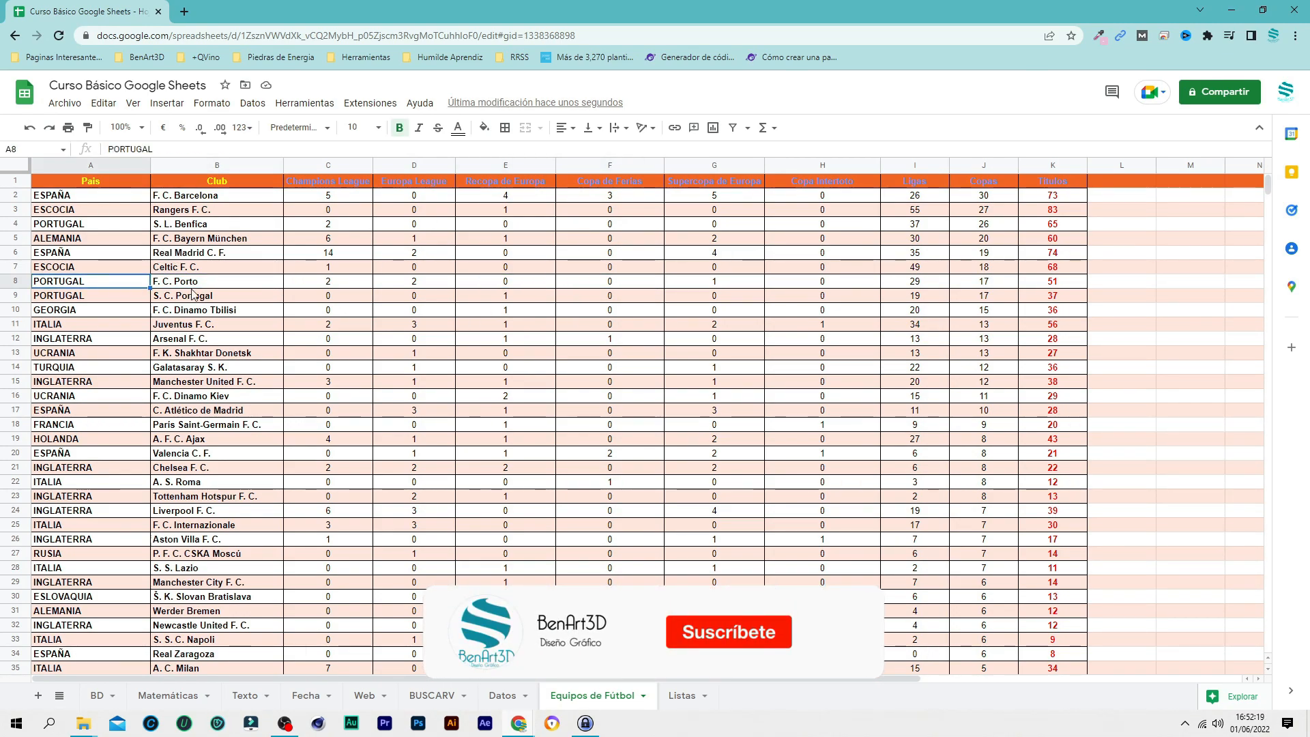
pyautogui.click(264, 295)
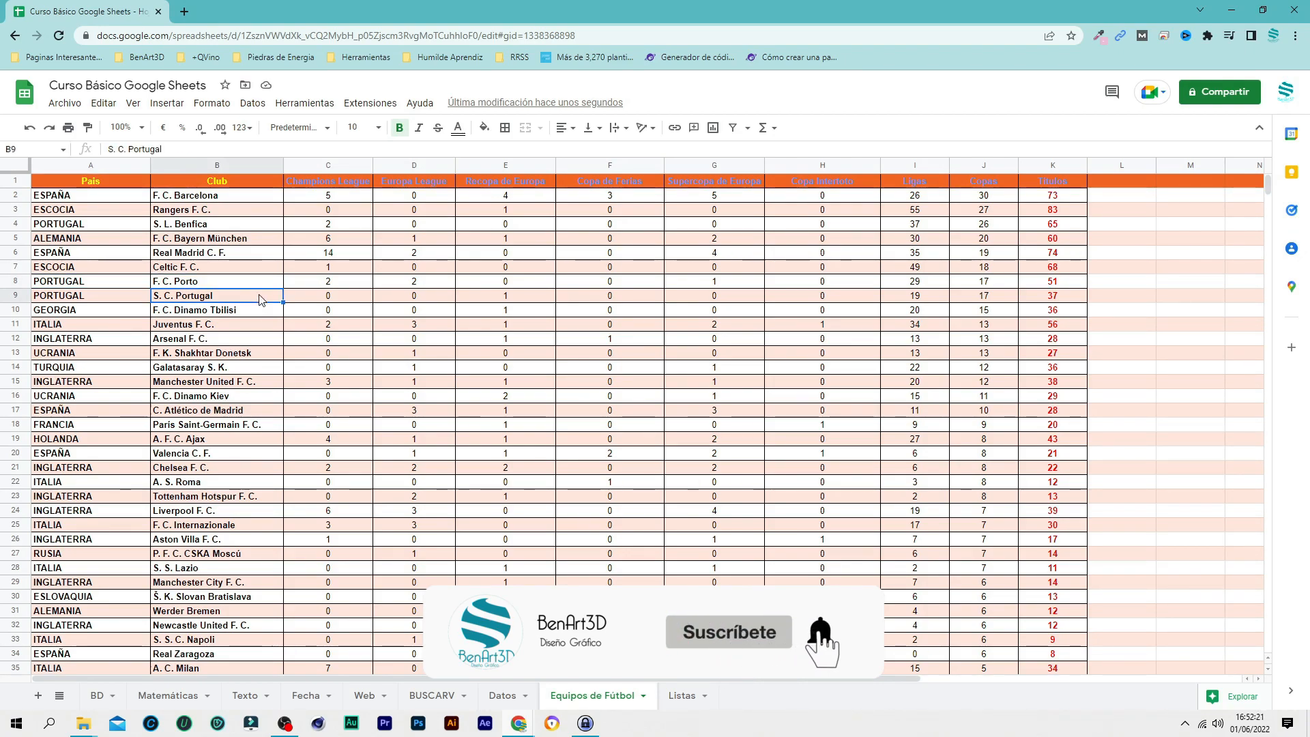
pyautogui.click(416, 310)
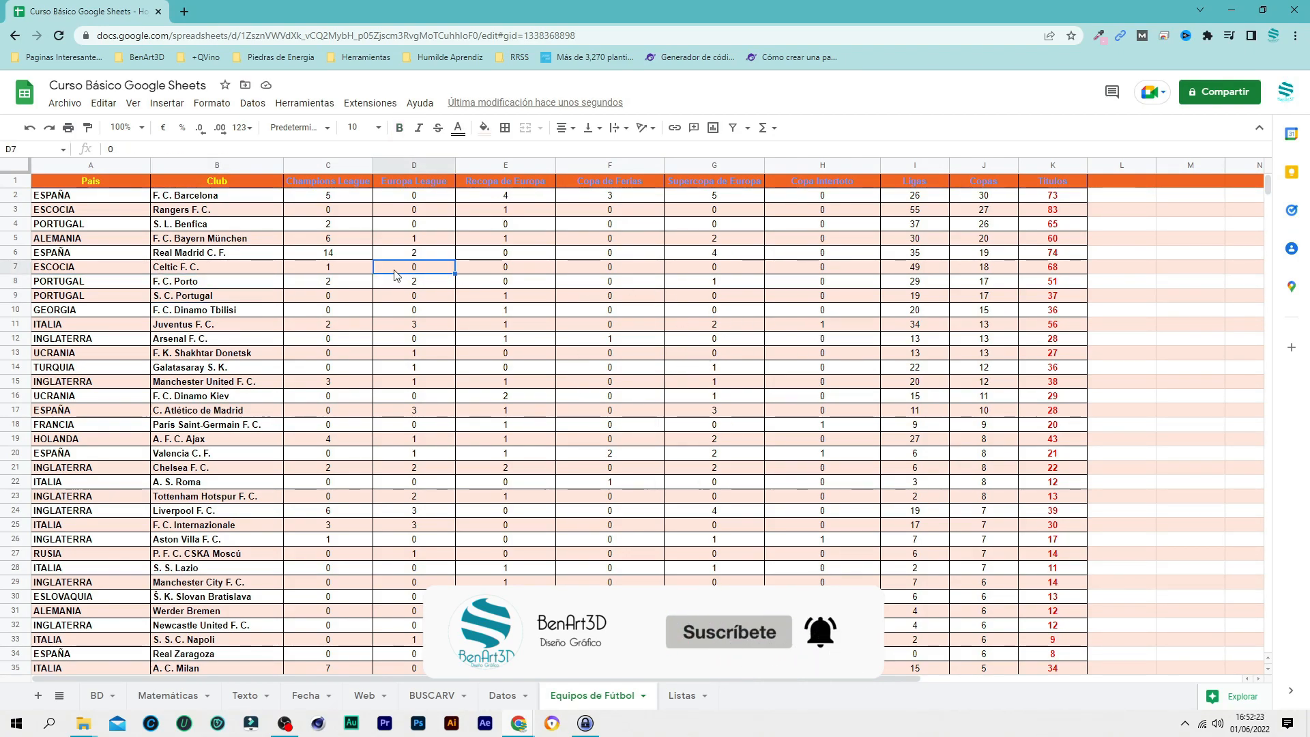
pyautogui.click(607, 313)
pyautogui.click(740, 313)
pyautogui.click(895, 324)
pyautogui.click(367, 326)
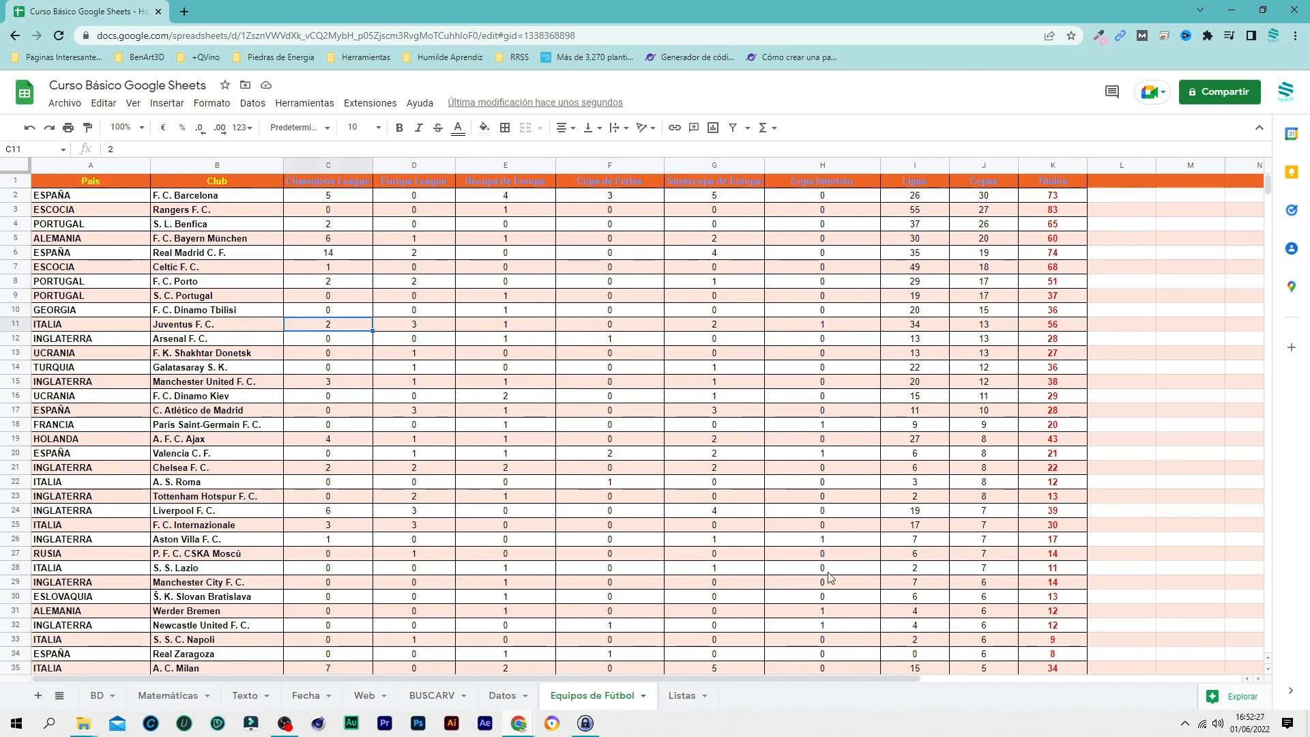